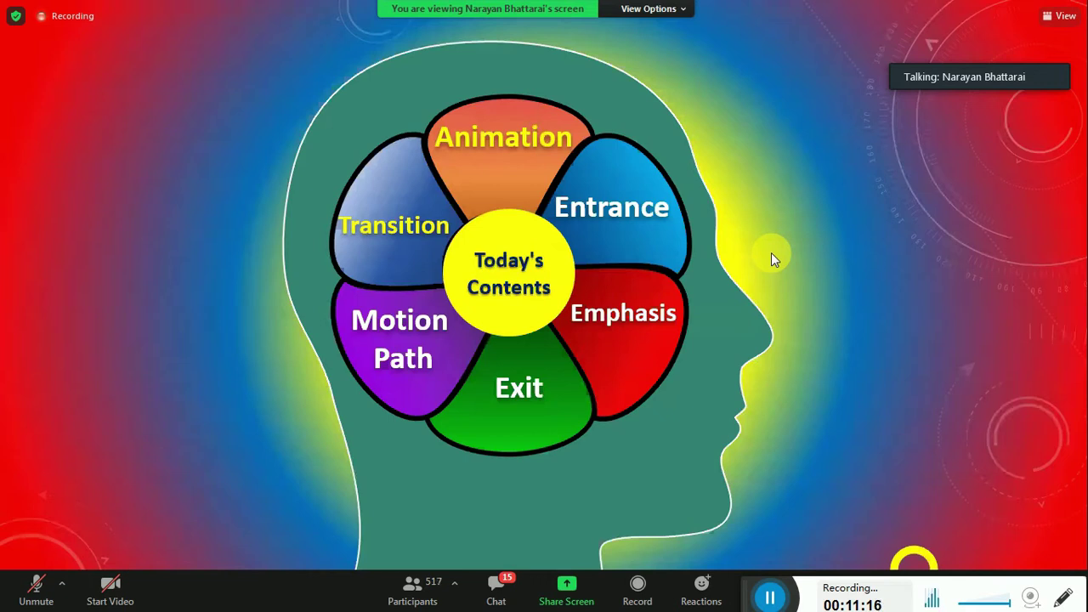
Advance the slideshow past the ANIMATION title slide to the Fill in the blank quiz
click(773, 260)
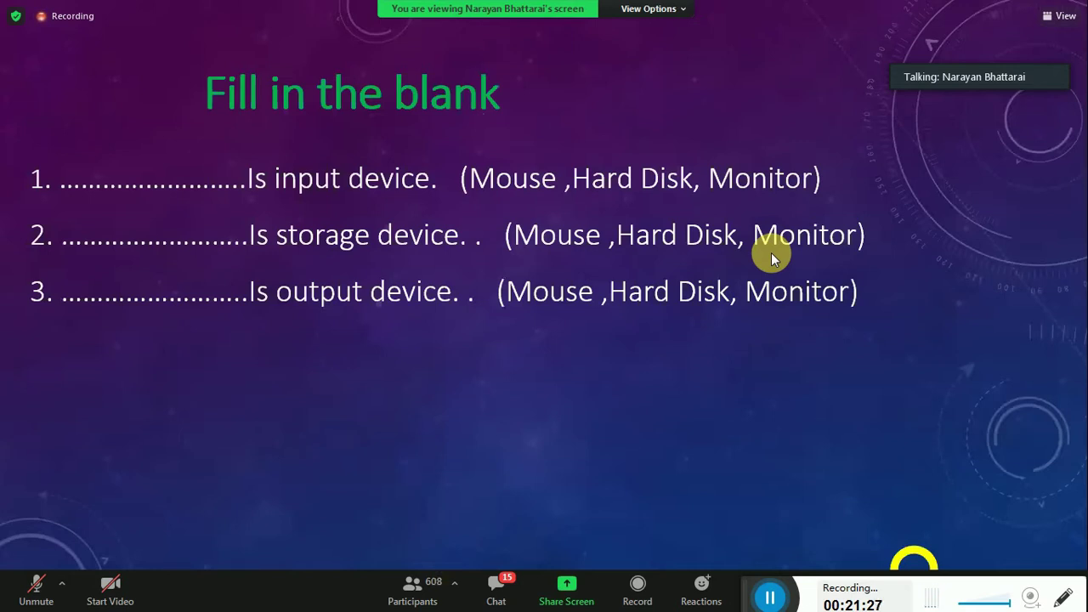
Reveal the word Mouse in the first fill-in-the-blank question
key(Right)
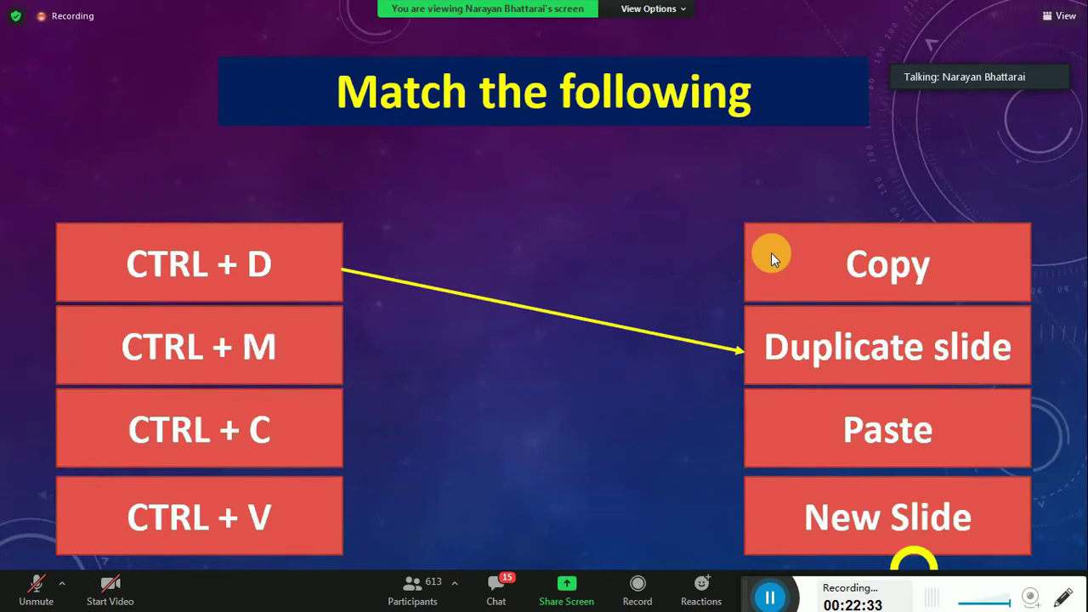
Reveal the matching arrows for CTRL + M to New Slide, CTRL + C to Copy and CTRL + V to Paste
key(Right)
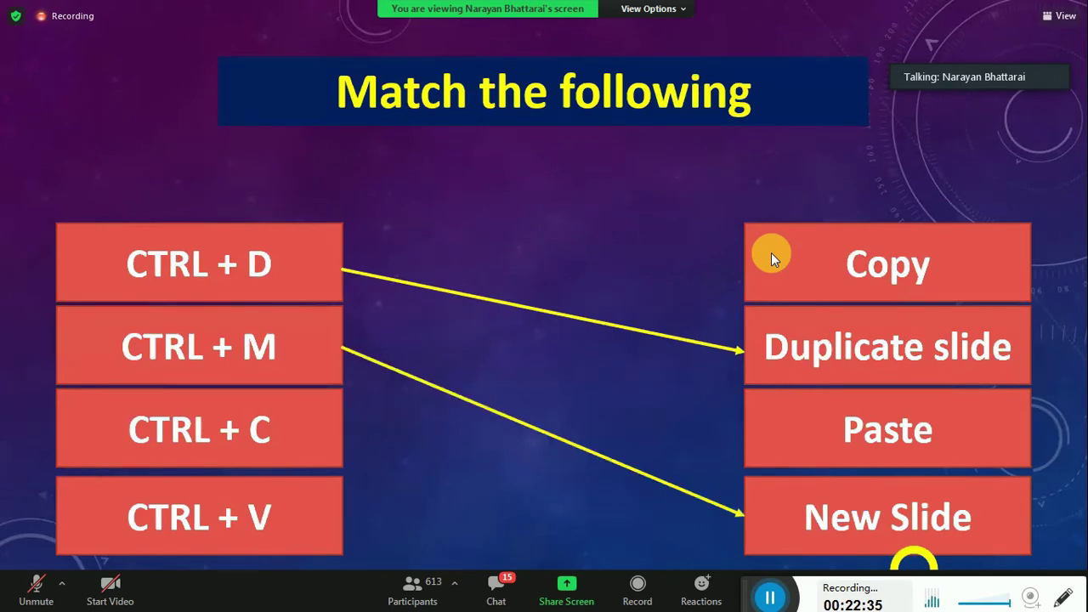
key(Right)
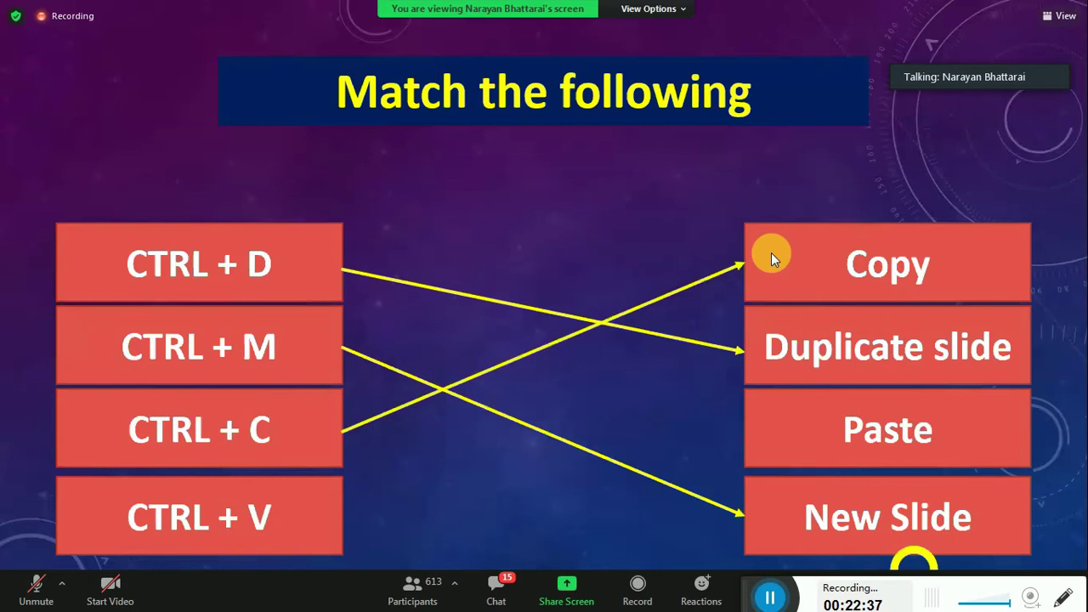
key(Right)
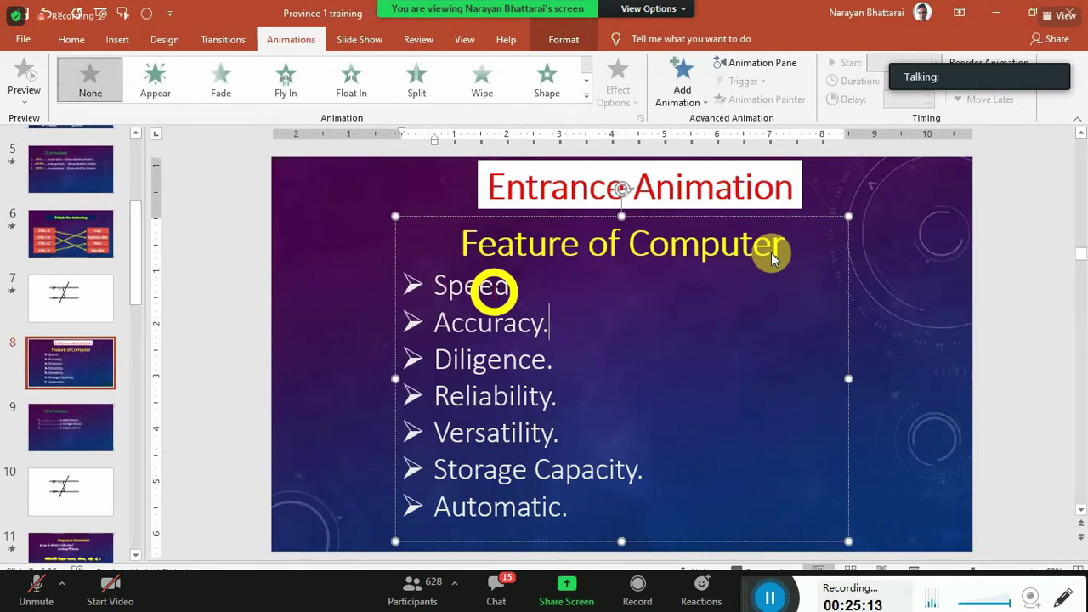
Browse the Home and Insert ribbons, peek at the Shapes gallery, and open the New Slide layouts
click(72, 40)
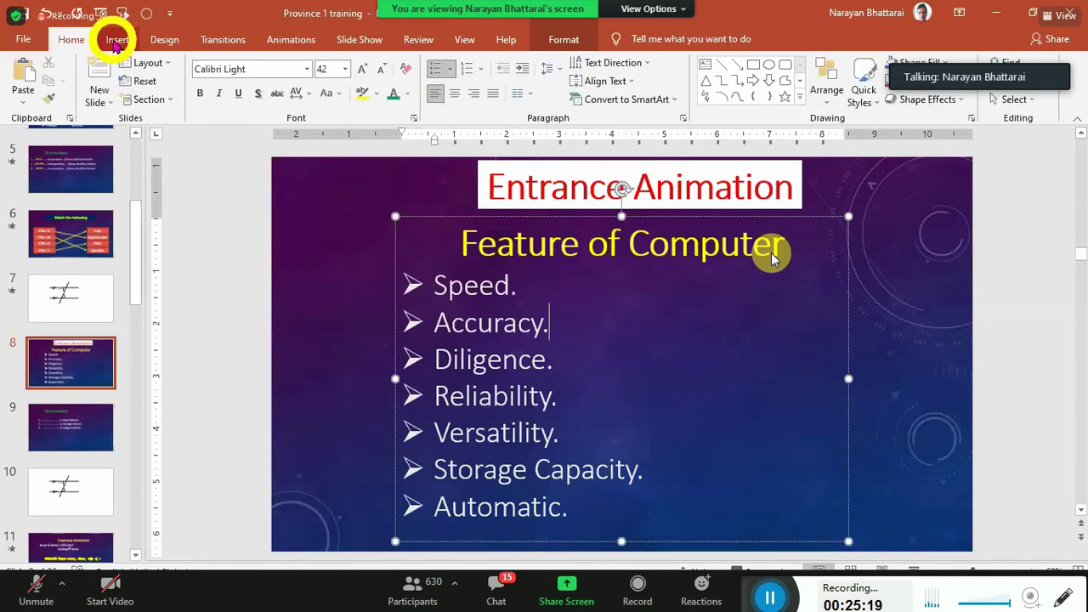
click(115, 40)
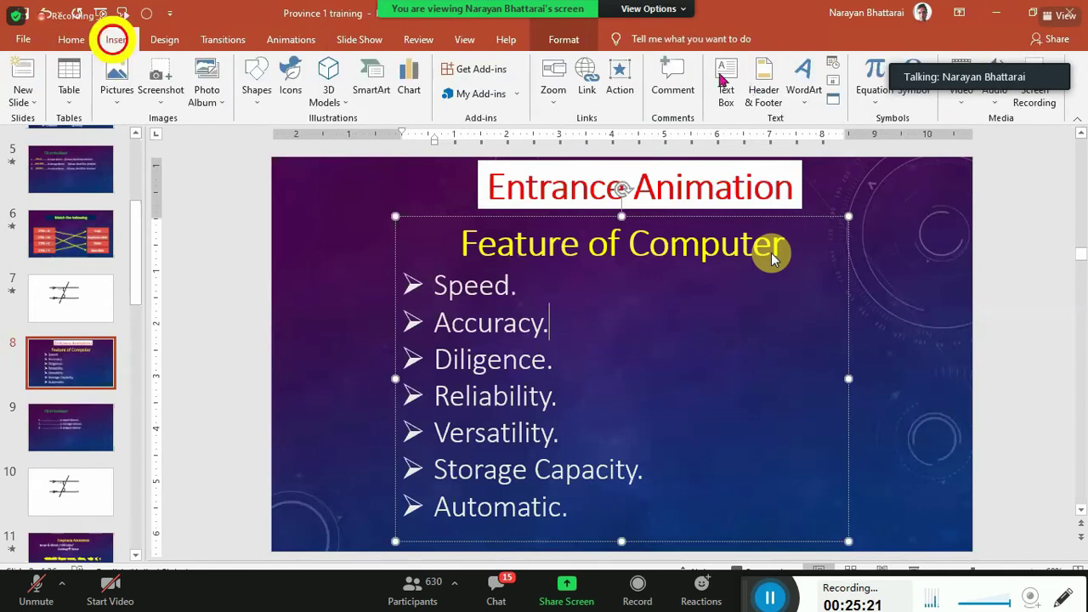
click(259, 100)
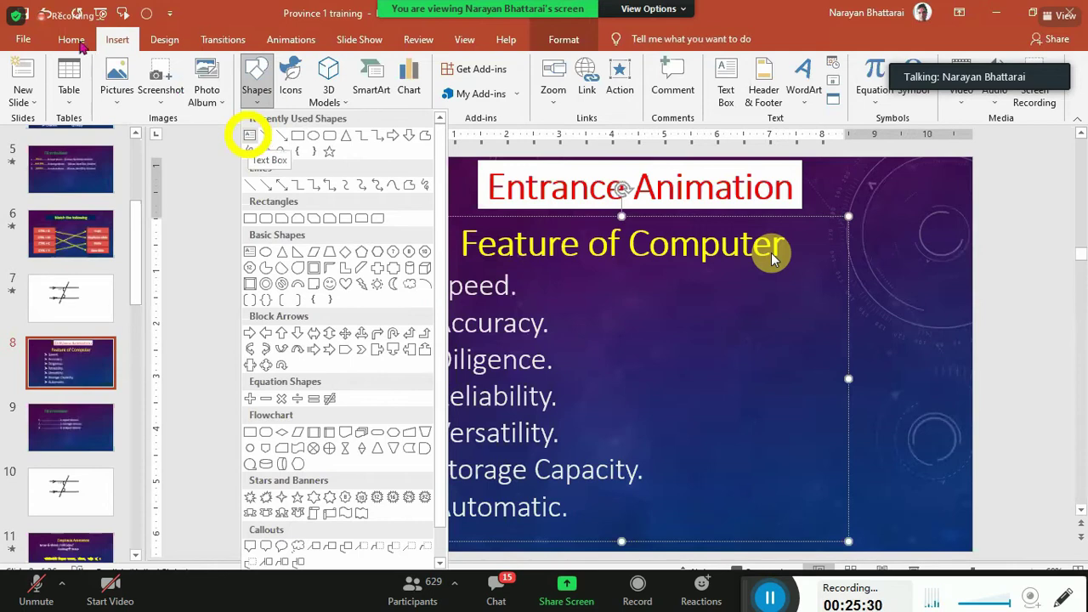
click(34, 104)
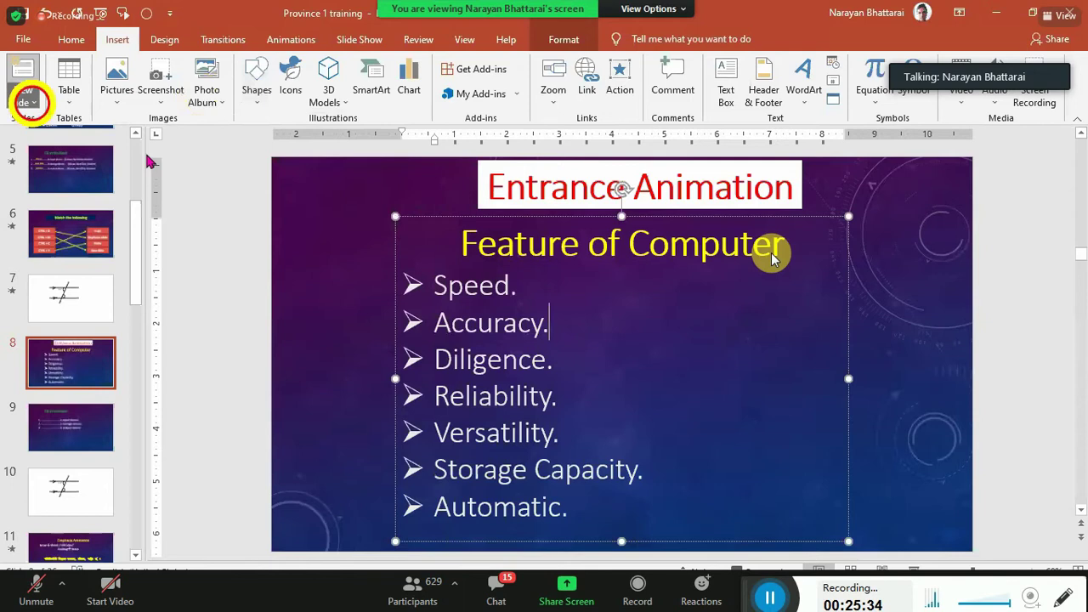
click(30, 100)
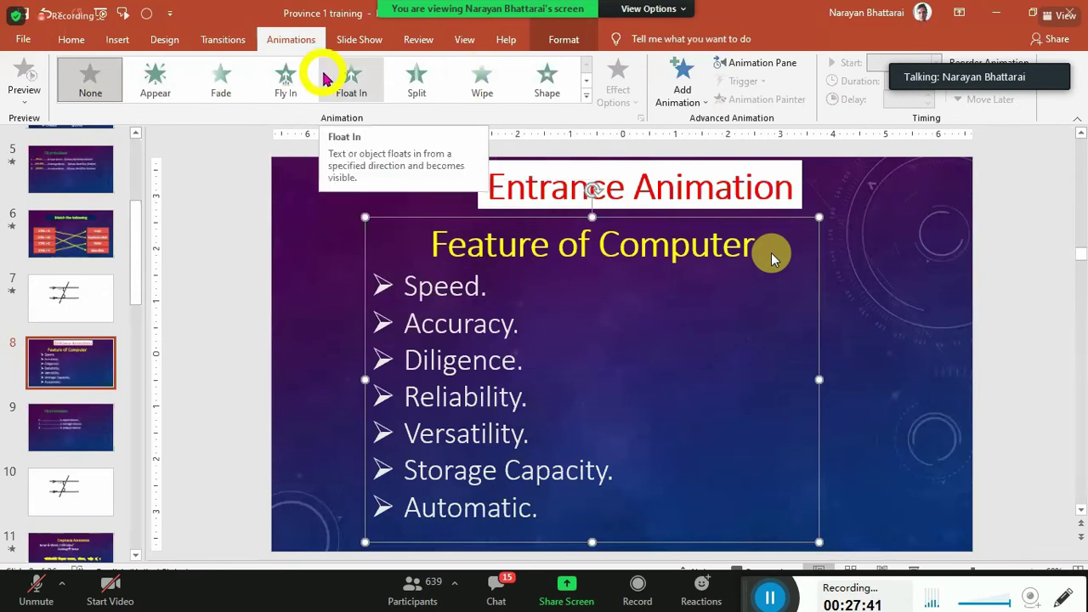
Open the full animation effects gallery for the Feature of Computer text
click(587, 100)
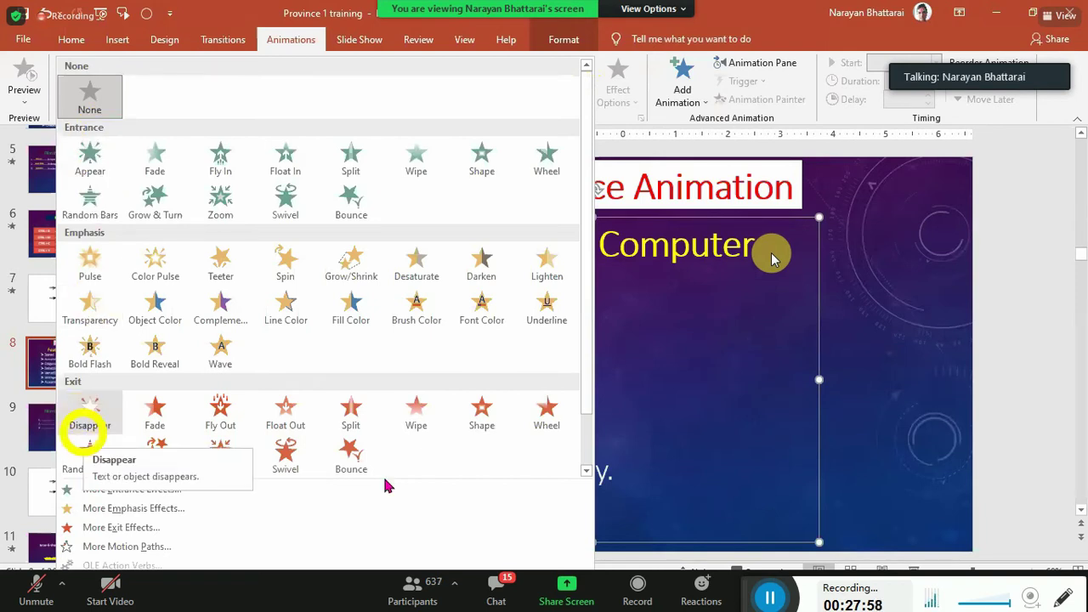
Apply the Zoom entrance effect to the Feature of Computer bullet text
scroll(268, 408, down, 1)
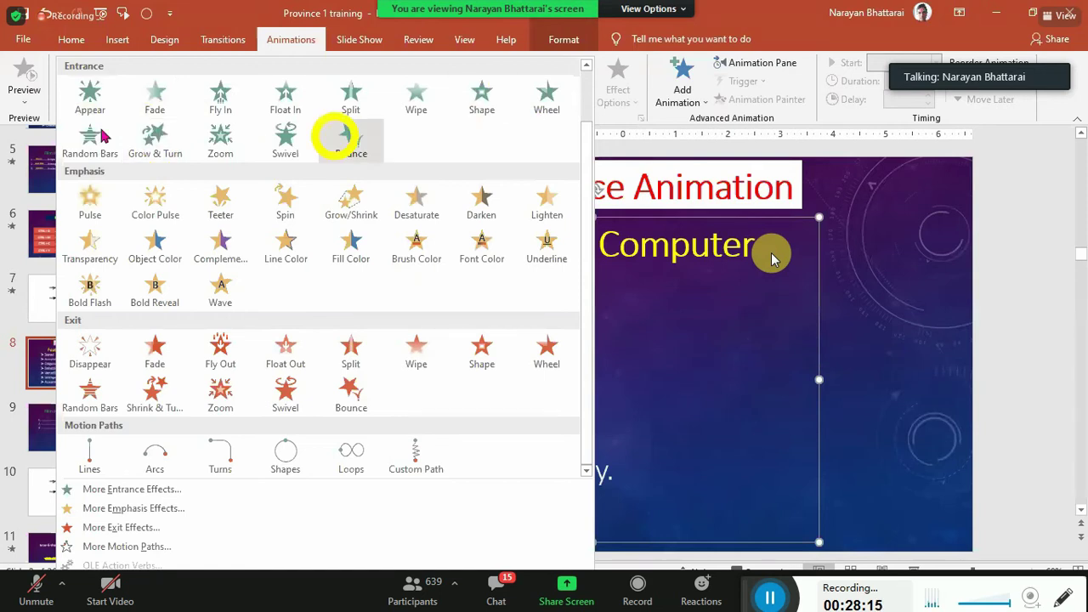
click(223, 140)
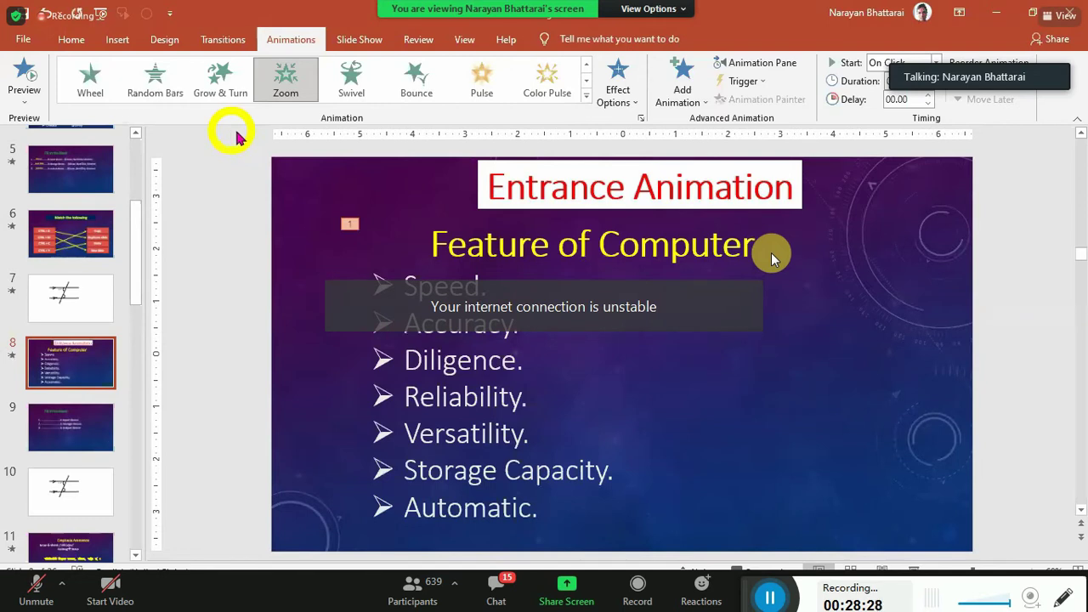
click(585, 95)
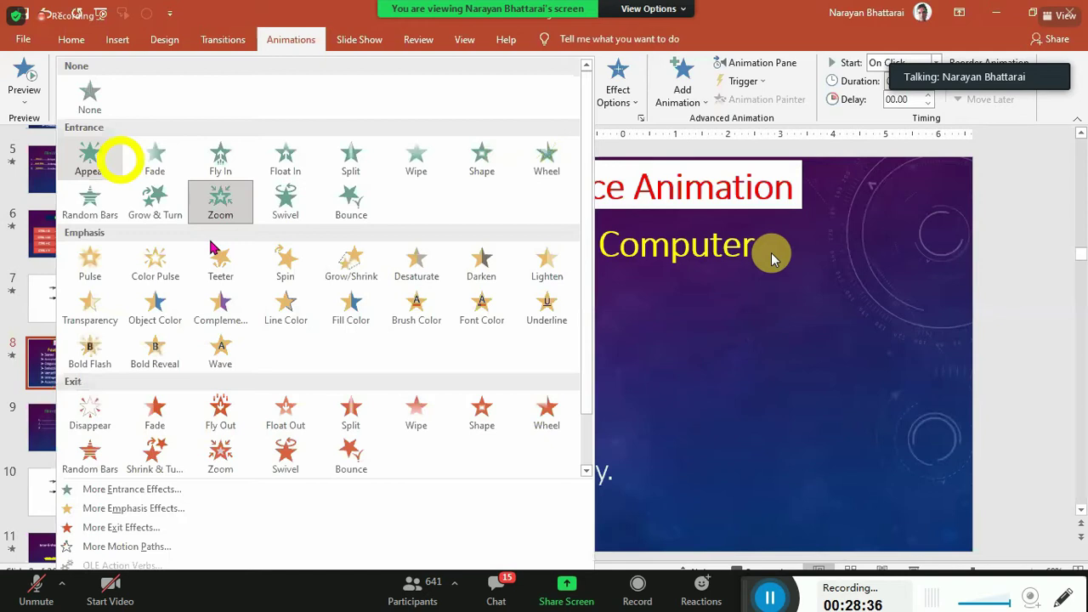
Try Grow & Turn, then switch the text's entrance effect to Bounce
click(155, 197)
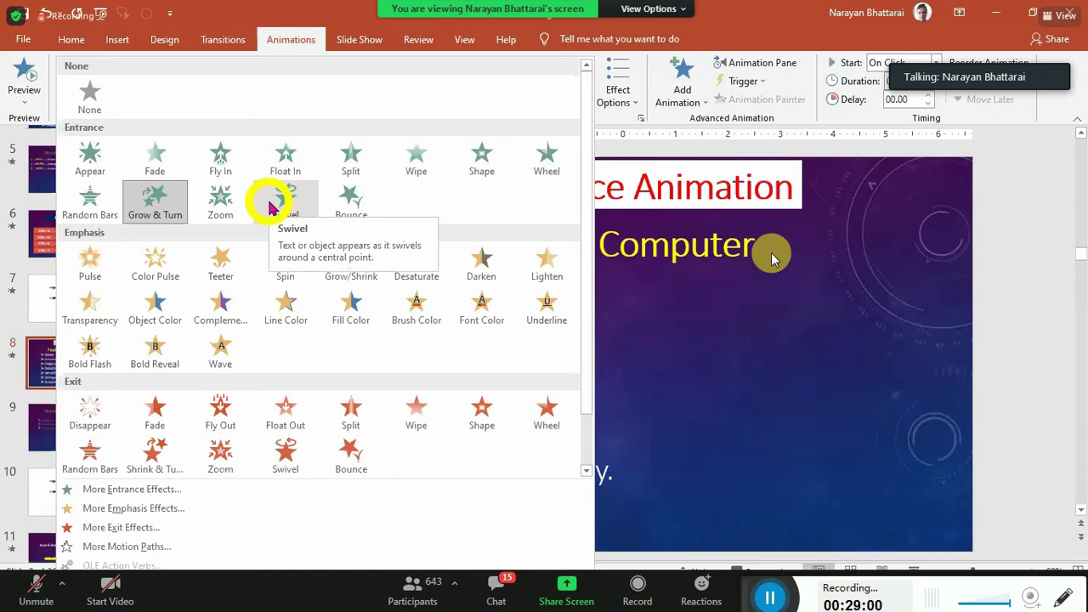
click(334, 213)
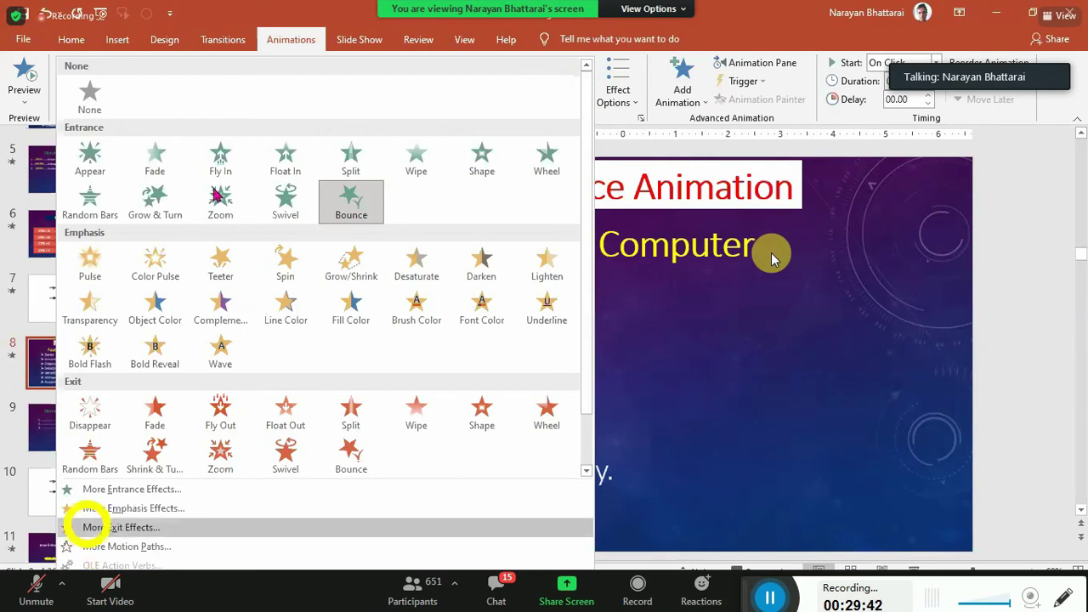
click(701, 93)
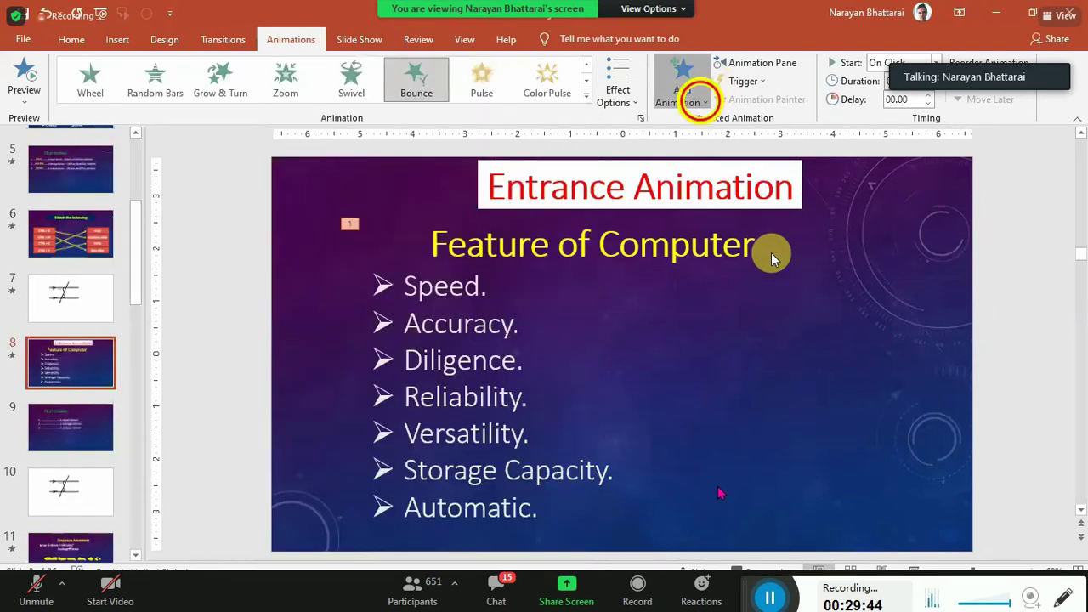
click(702, 94)
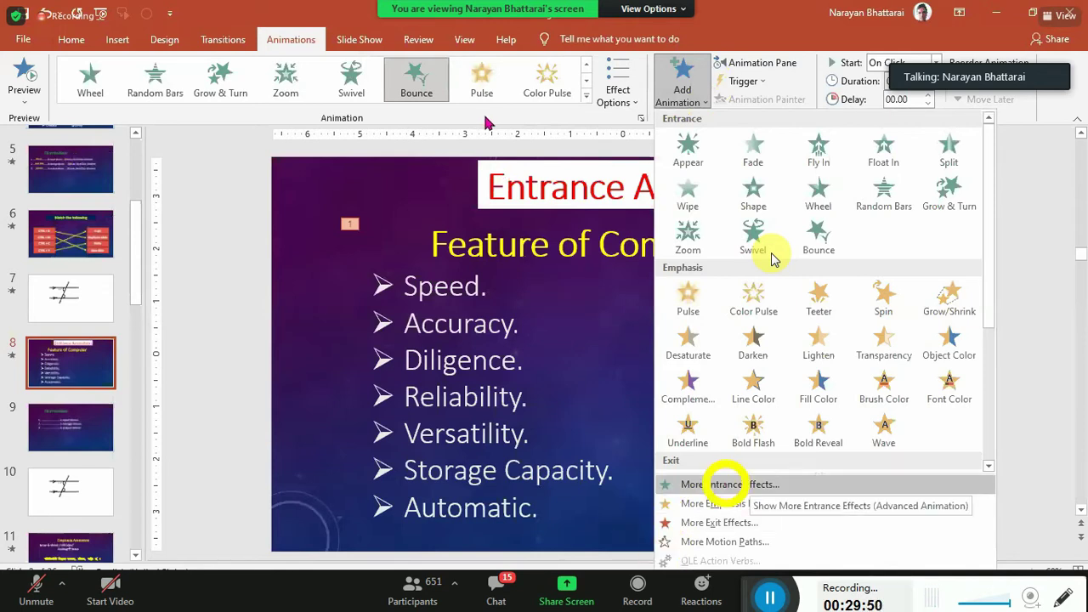
click(725, 484)
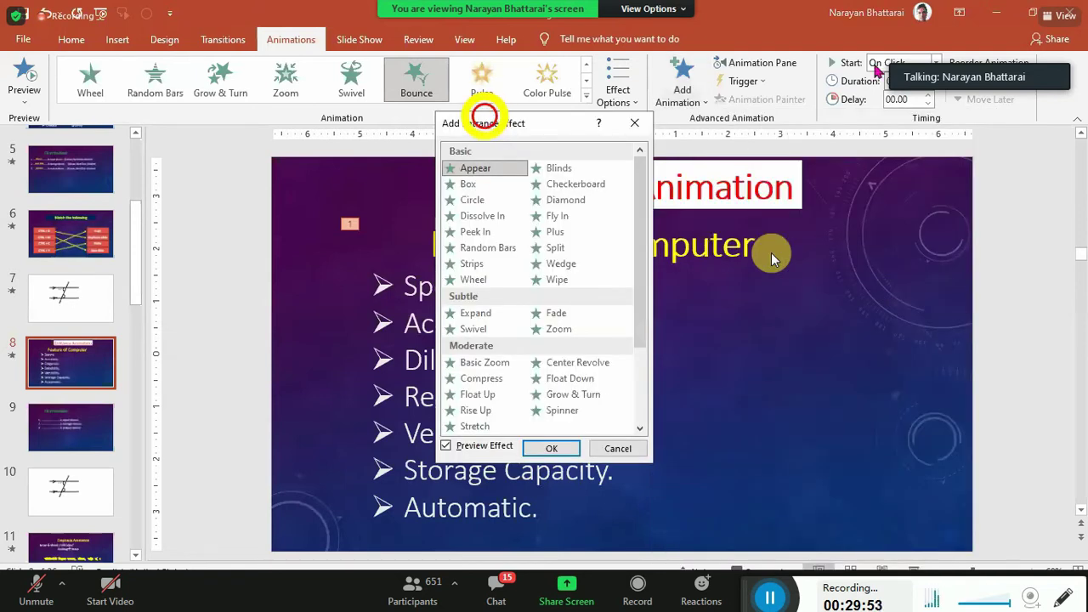
mouse_move(484, 119)
mouse_down()
mouse_move(874, 67)
mouse_move(556, 109)
mouse_up()
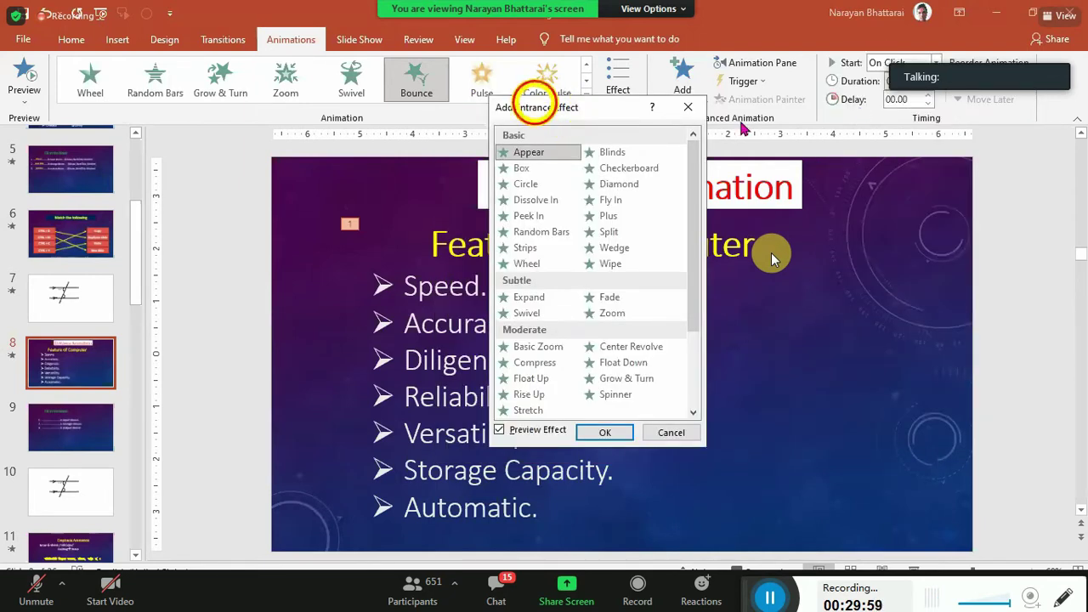
drag(533, 106, 857, 110)
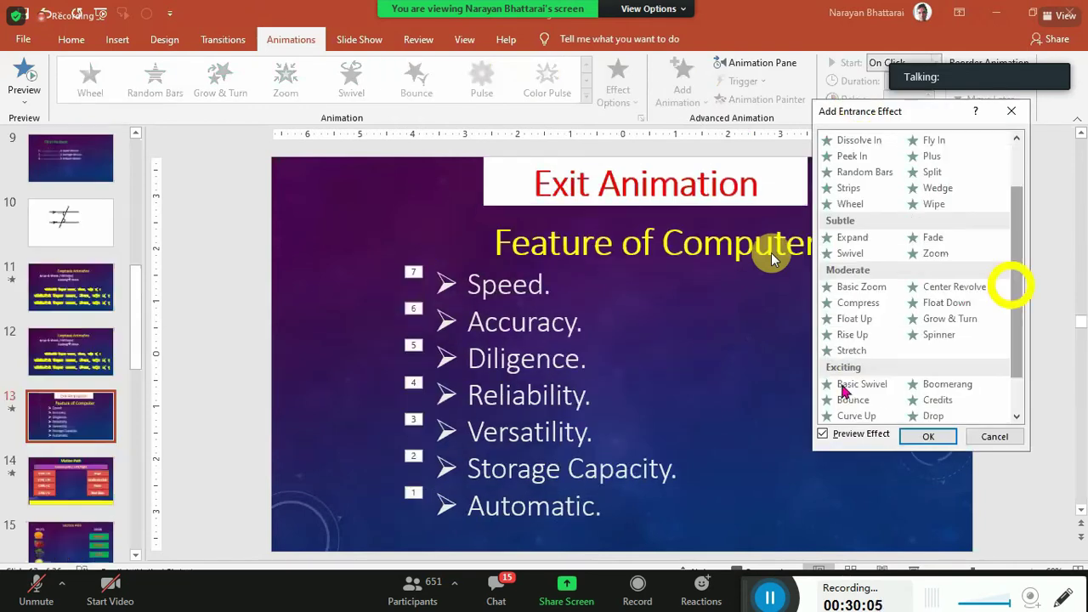
click(850, 384)
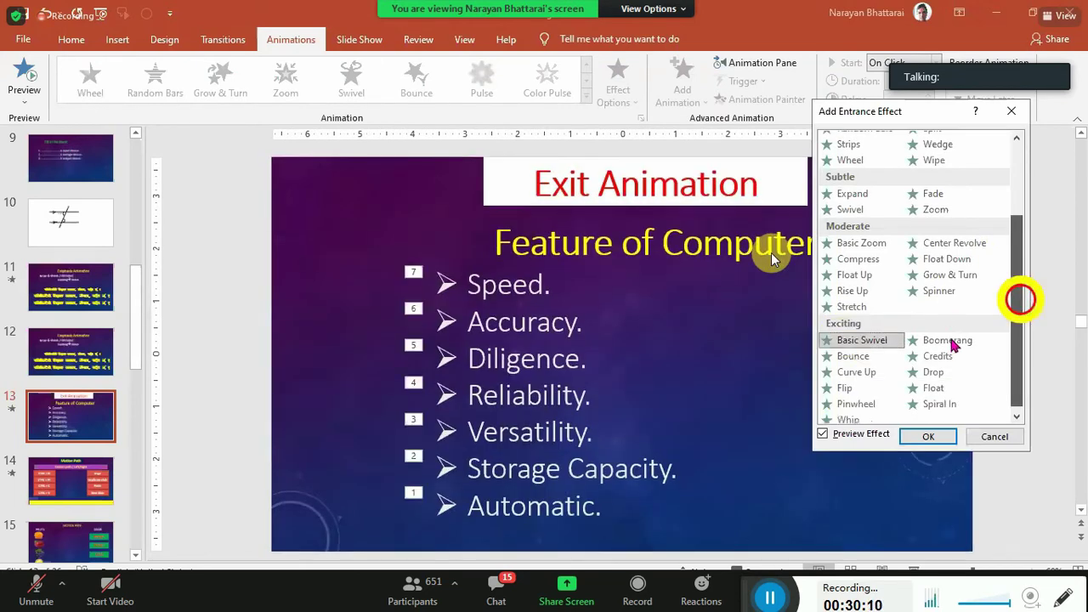
click(878, 357)
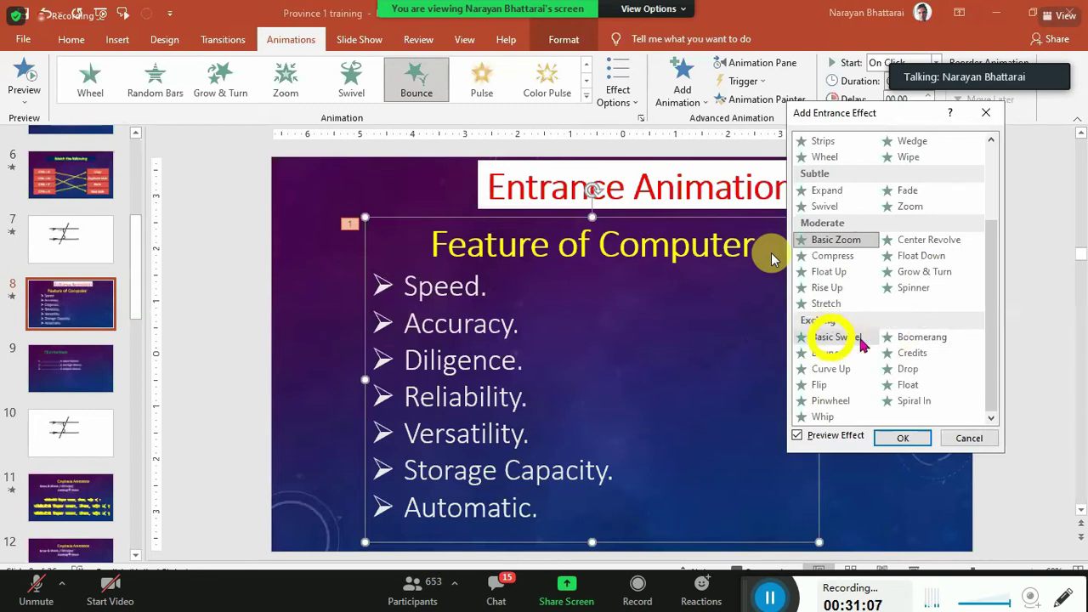
Preview Credits, Drop, Curve Up, Flip, Whip, Boomerang and others, then add Bounce as a second entrance
click(924, 355)
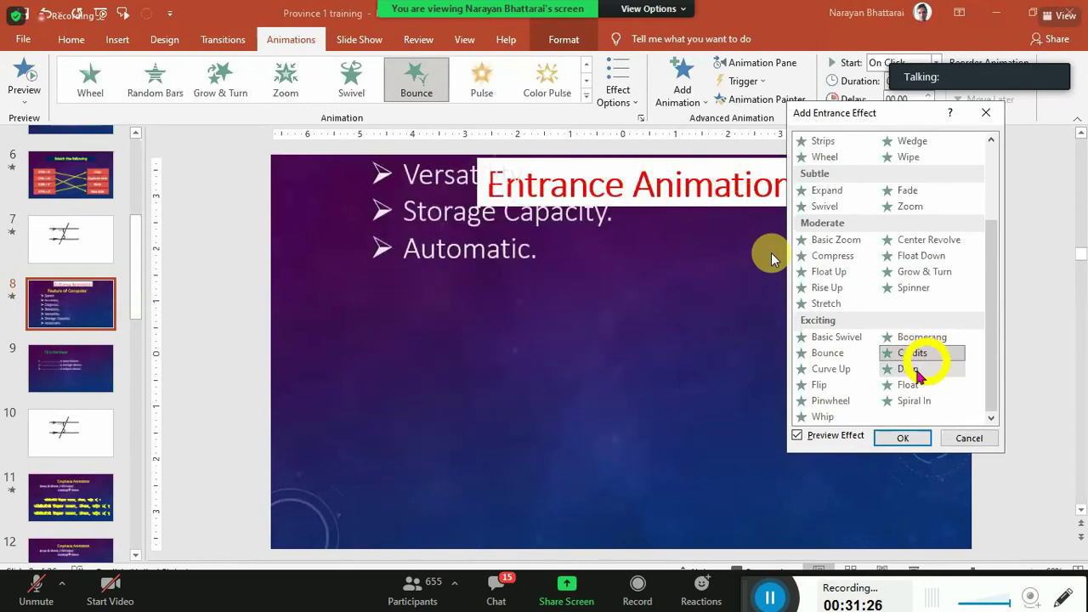
click(916, 372)
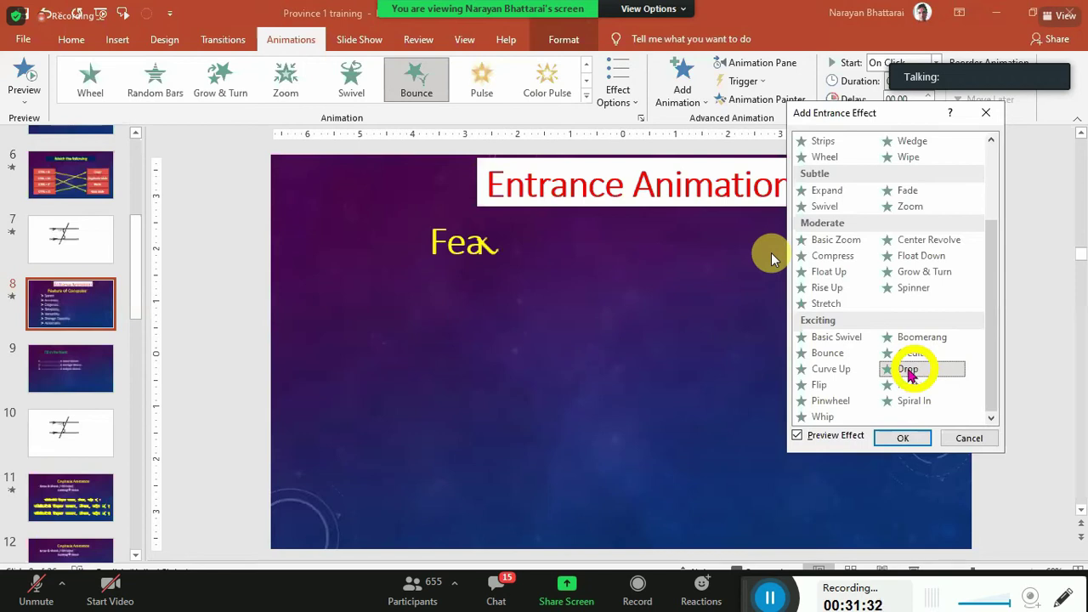
click(837, 375)
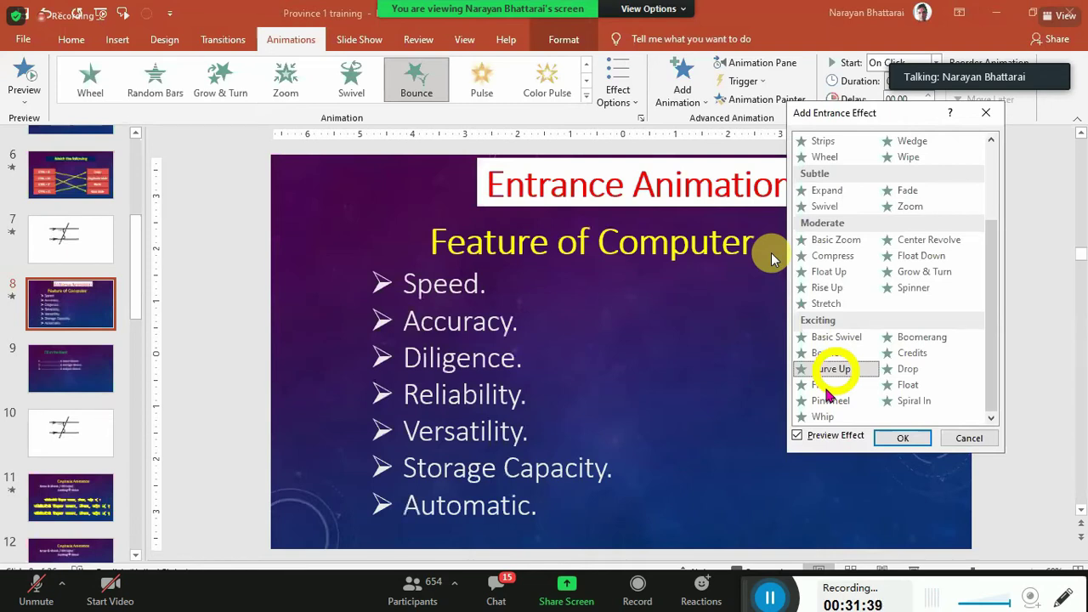
click(827, 389)
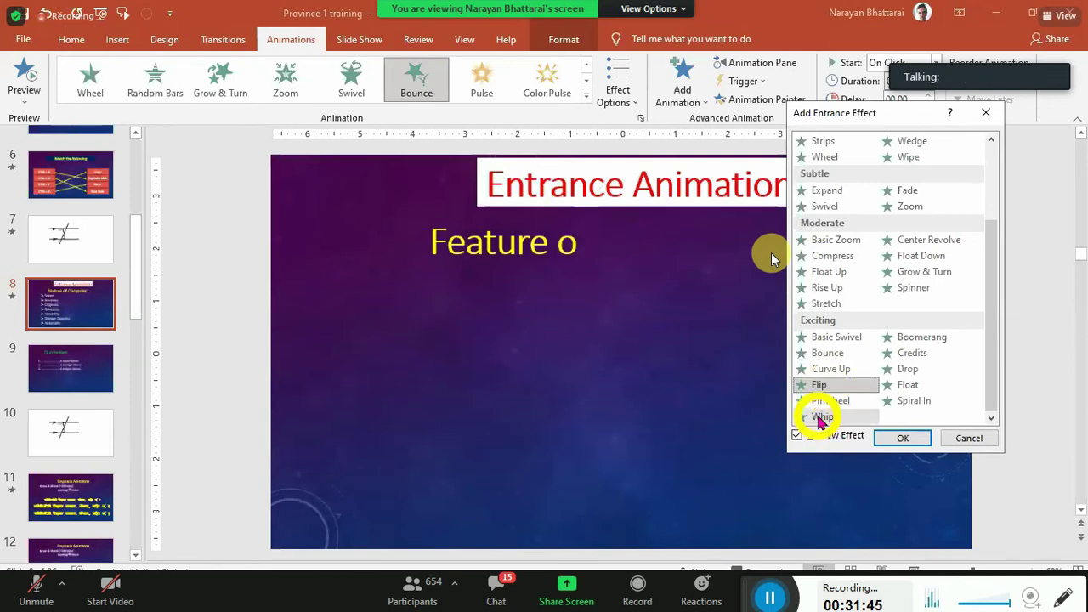
click(821, 418)
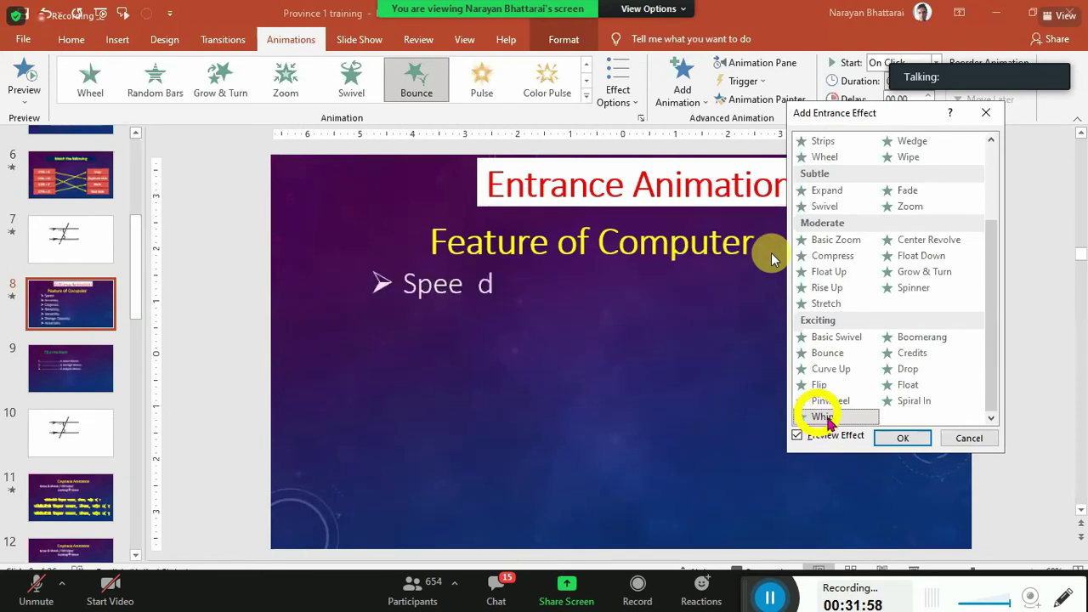
click(814, 350)
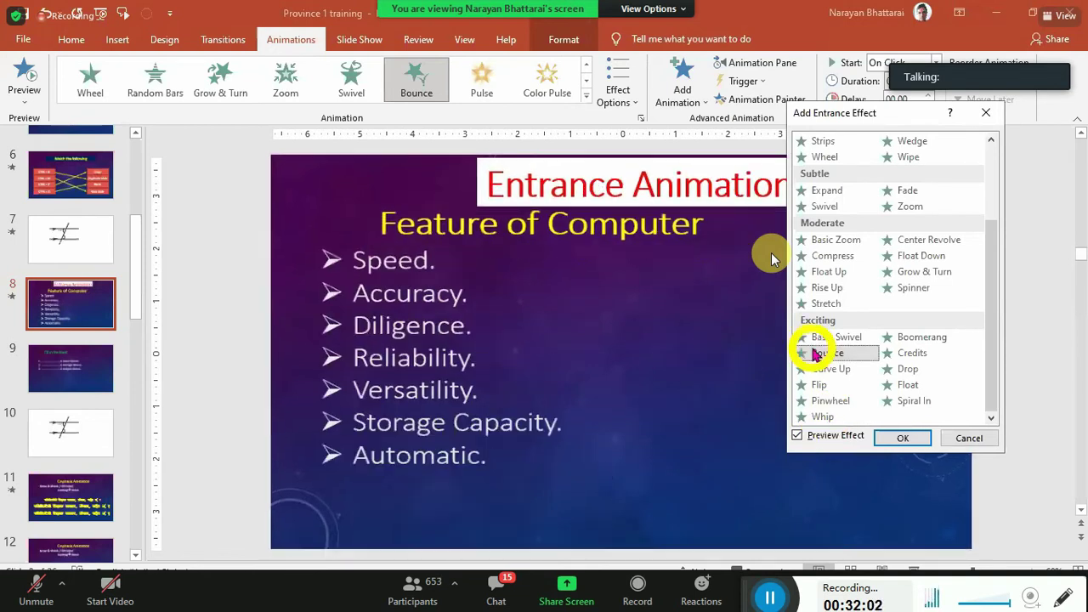
click(816, 337)
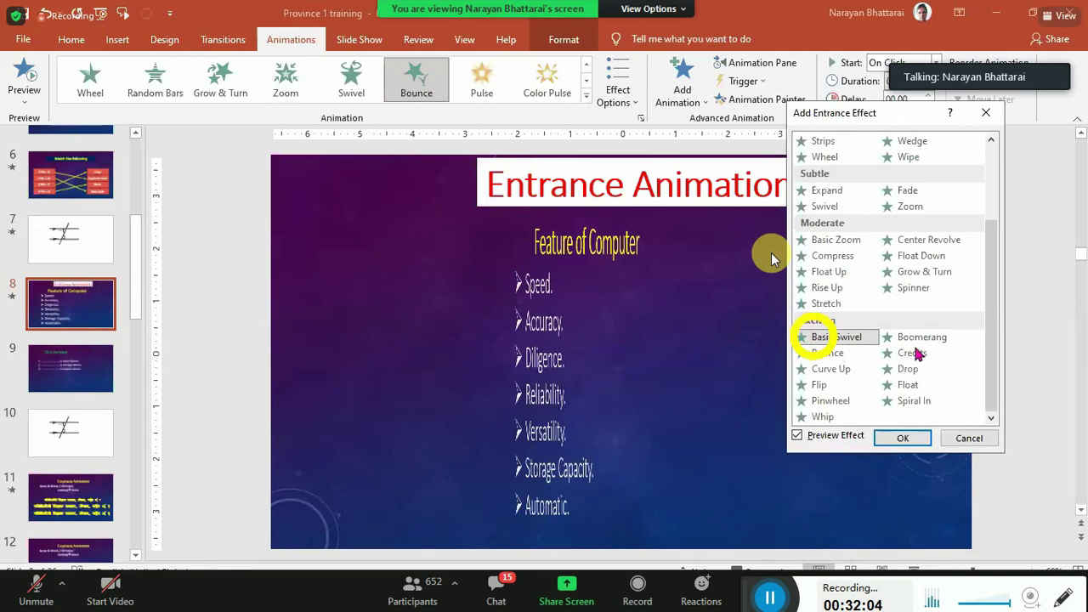
click(917, 340)
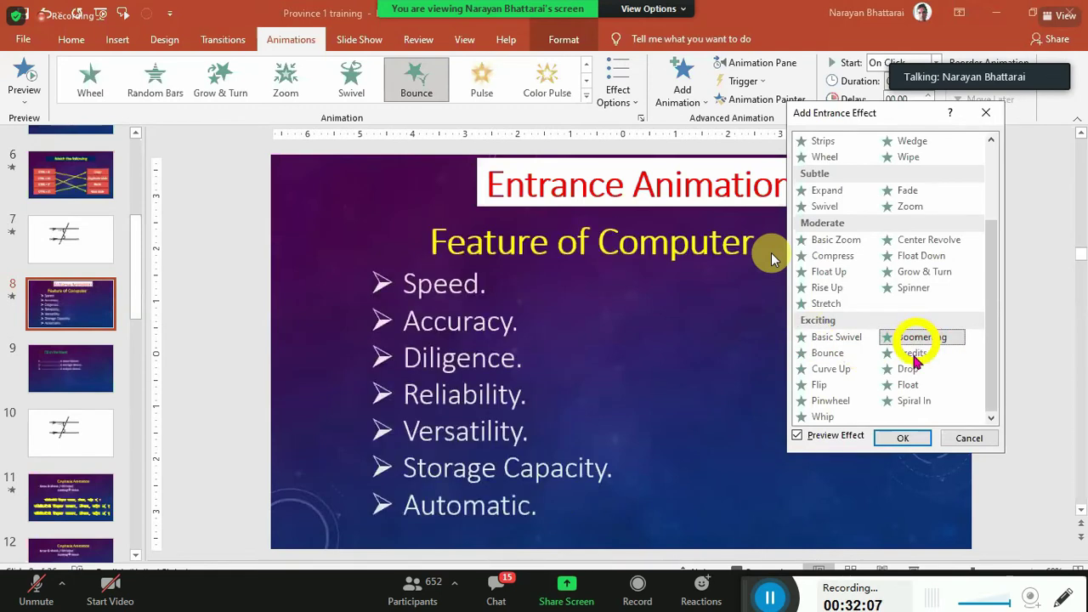
click(915, 356)
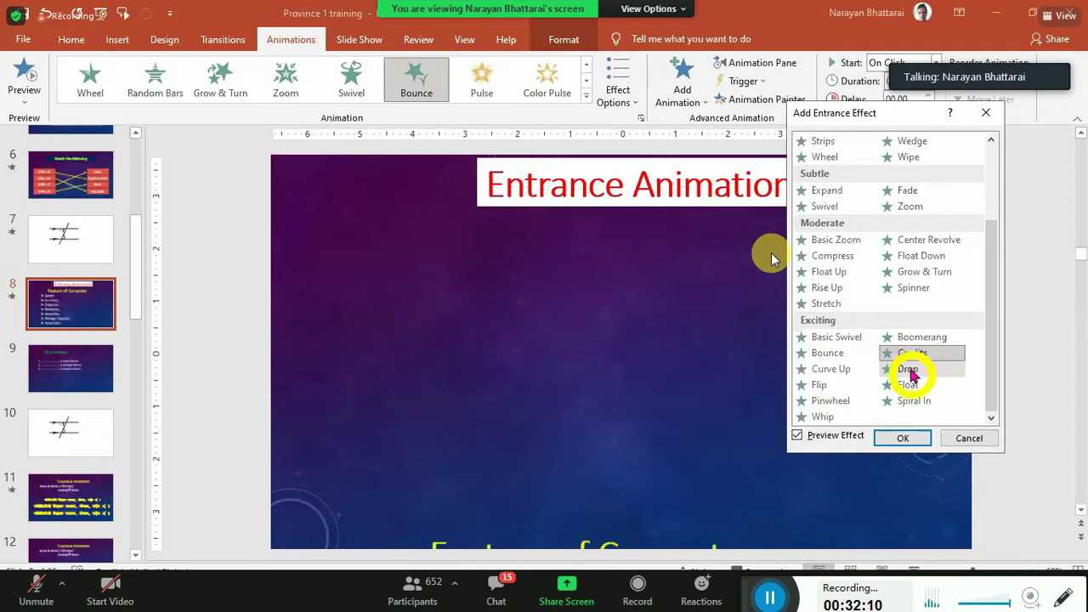
click(907, 370)
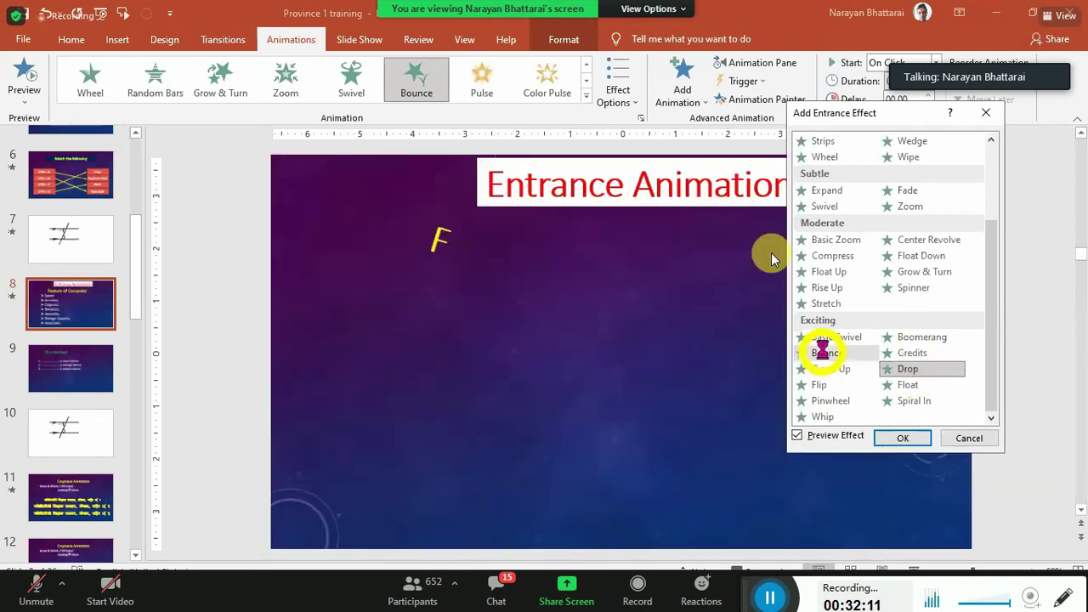
click(823, 353)
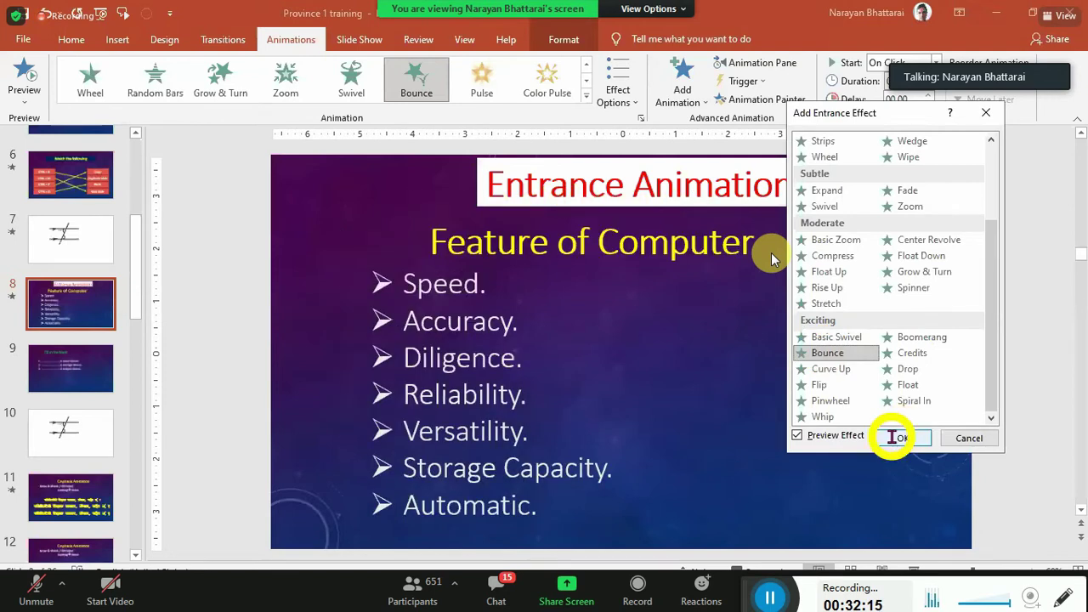
click(898, 438)
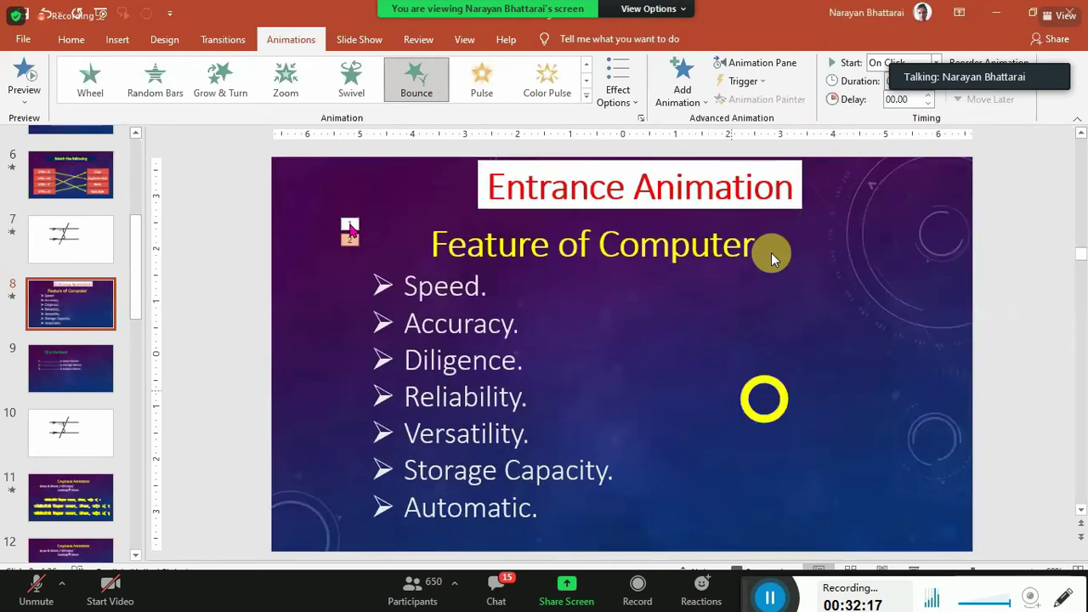
Select the stacked animation tags on the text and apply Wipe in their place
click(349, 225)
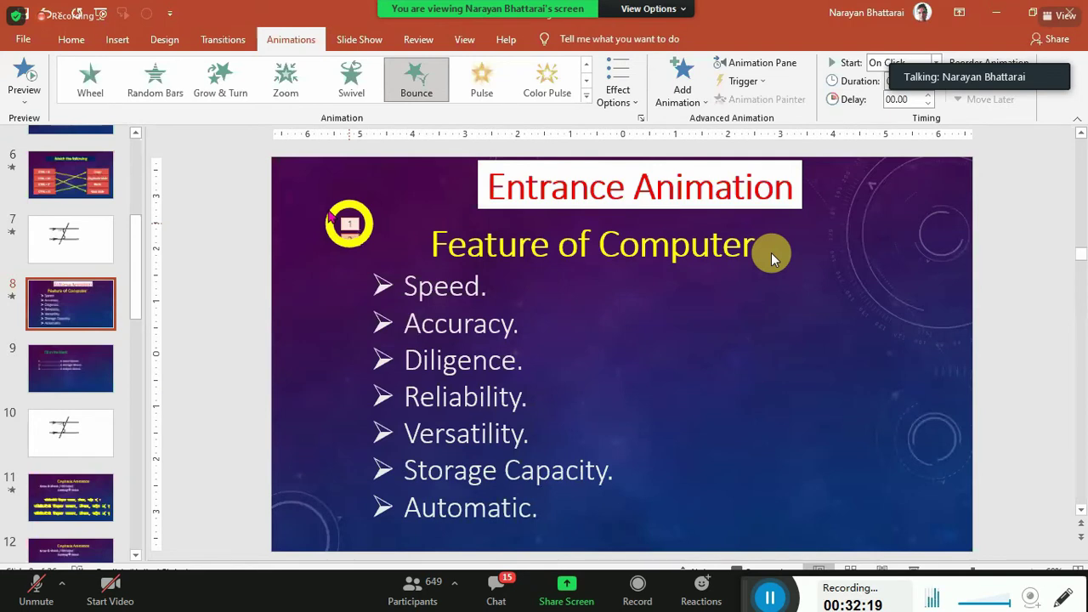
click(356, 234)
click(531, 94)
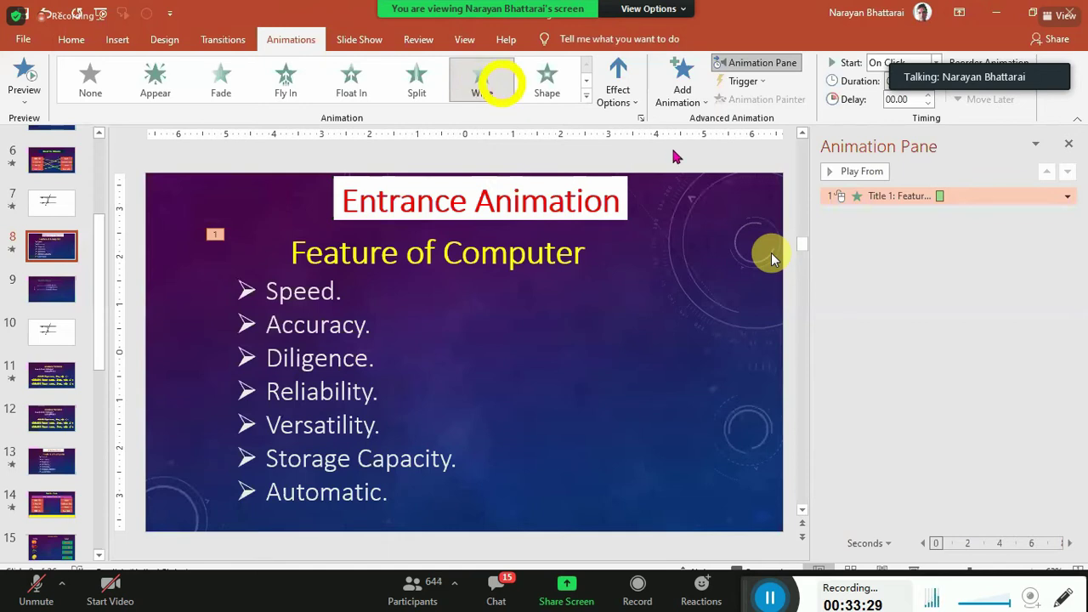
Try the Wipe directions From Left, From Right, then From Top
click(618, 92)
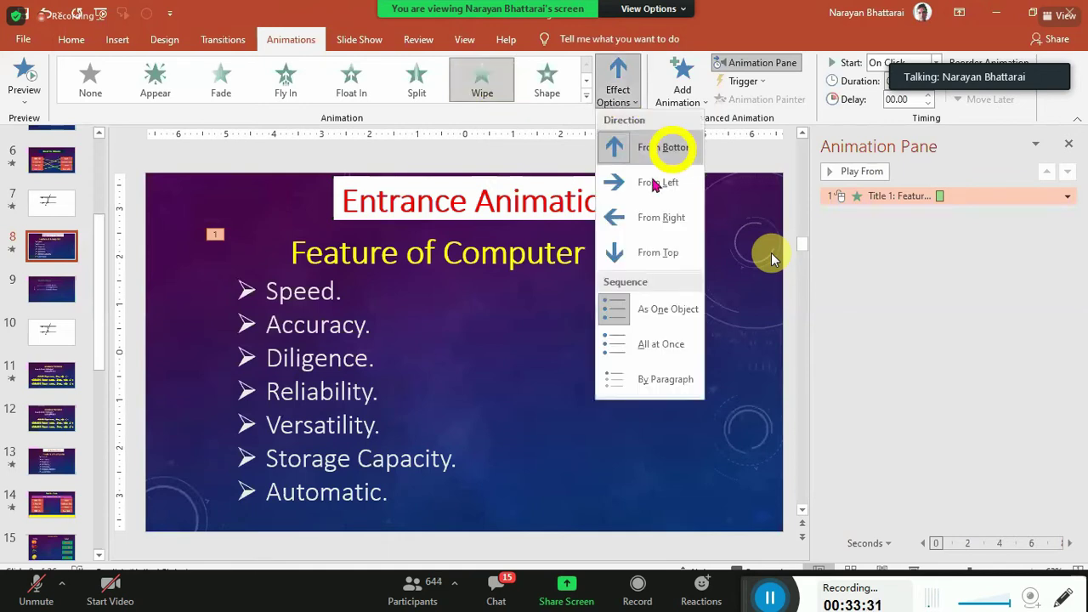
click(655, 182)
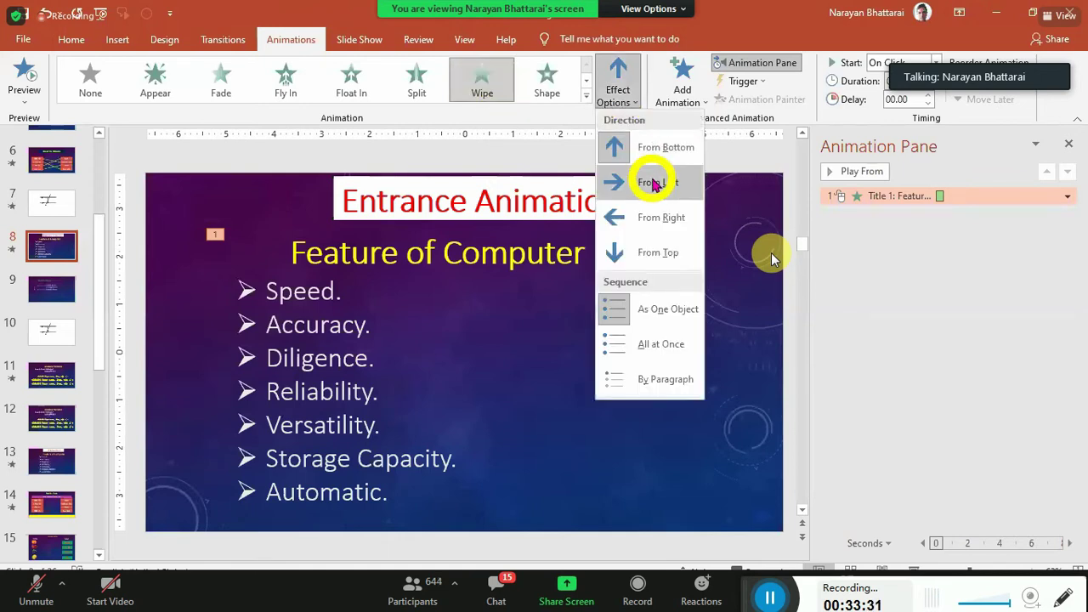
click(624, 95)
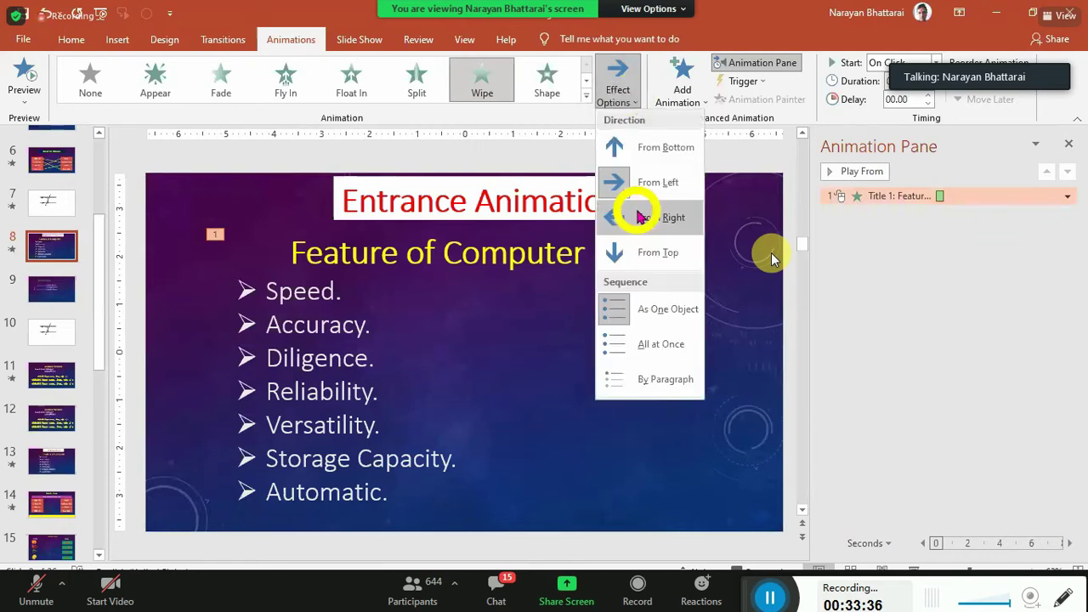
click(639, 217)
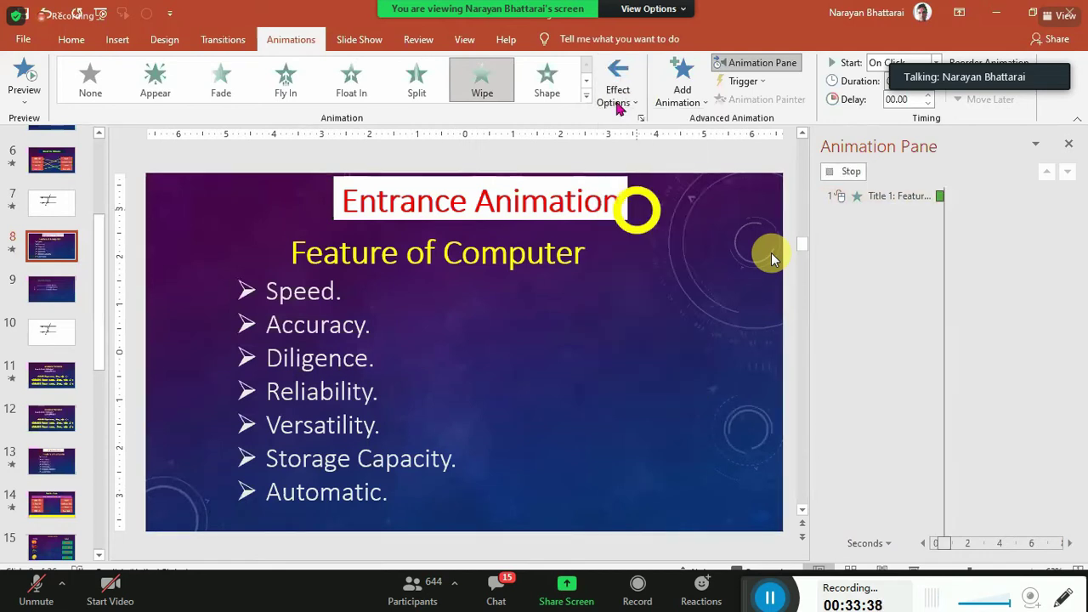
click(619, 103)
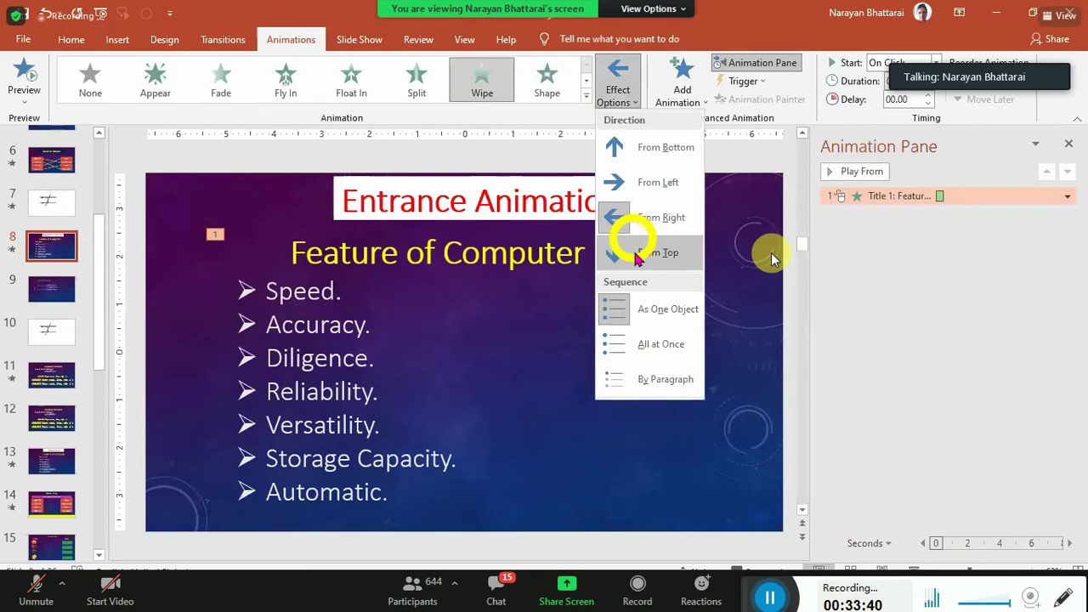
click(658, 252)
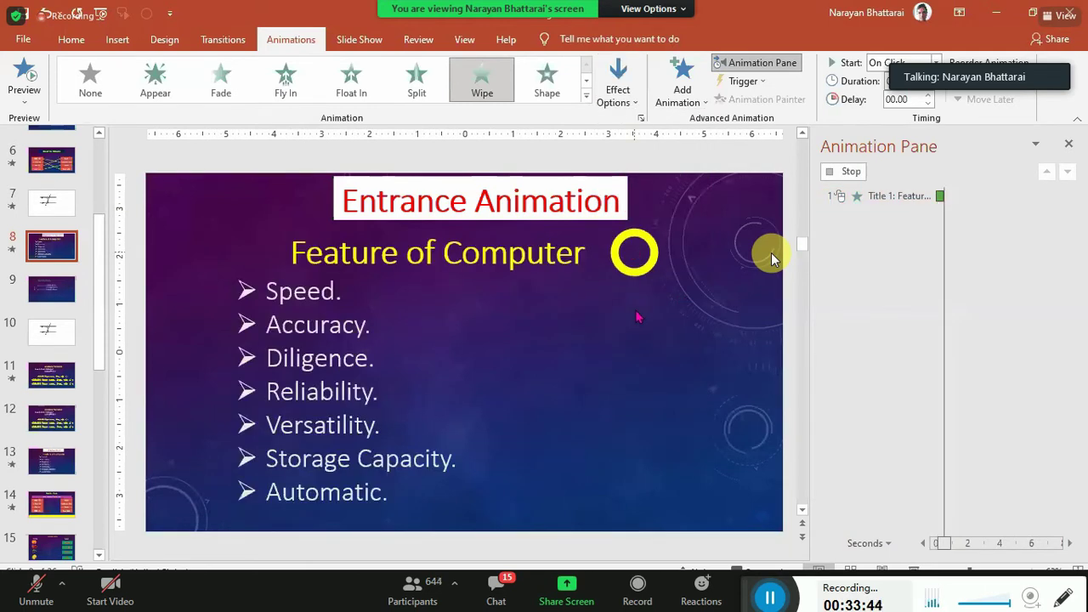
Set the Wipe sequence to By Paragraph, then change it back to As One Object
click(613, 100)
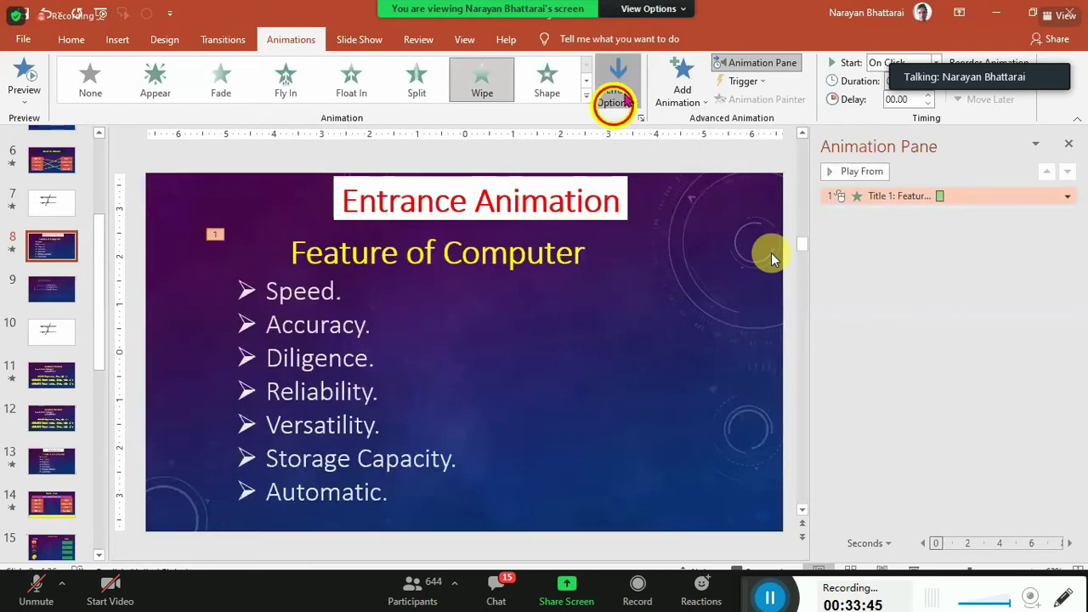
click(645, 348)
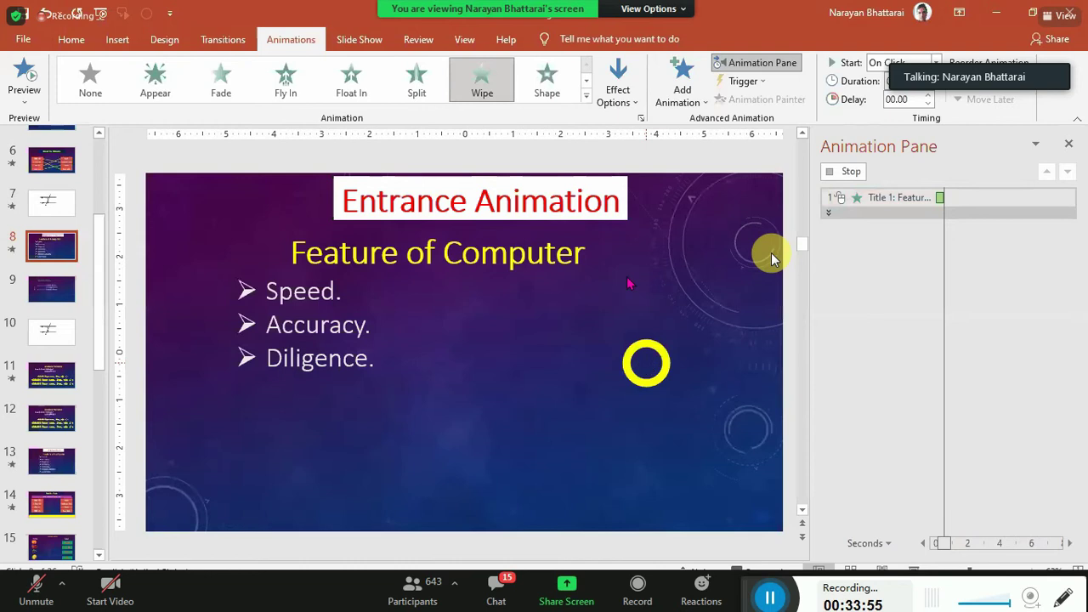
click(618, 100)
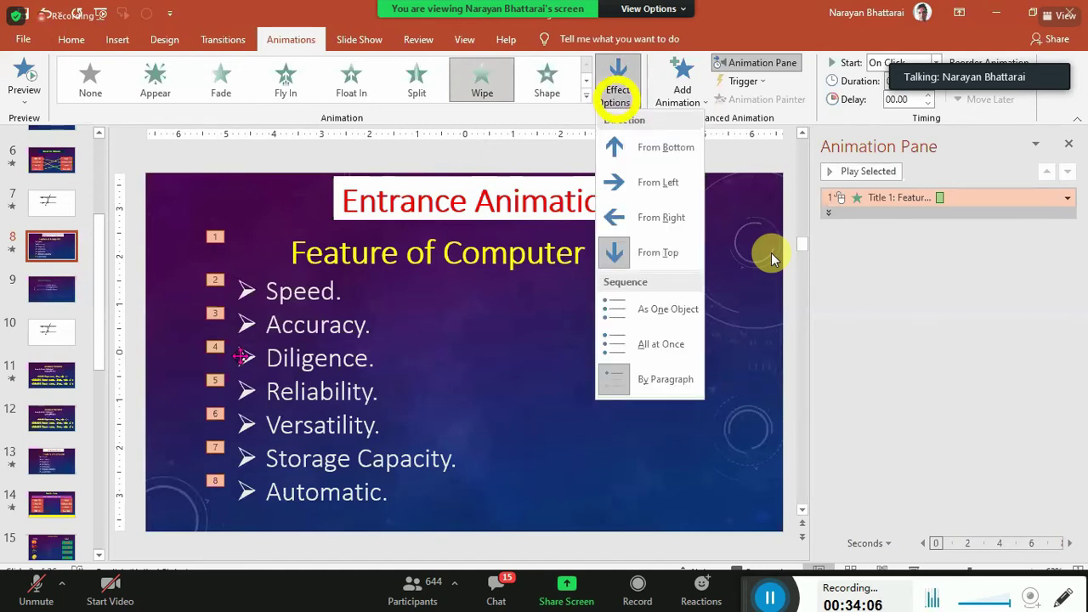
click(615, 308)
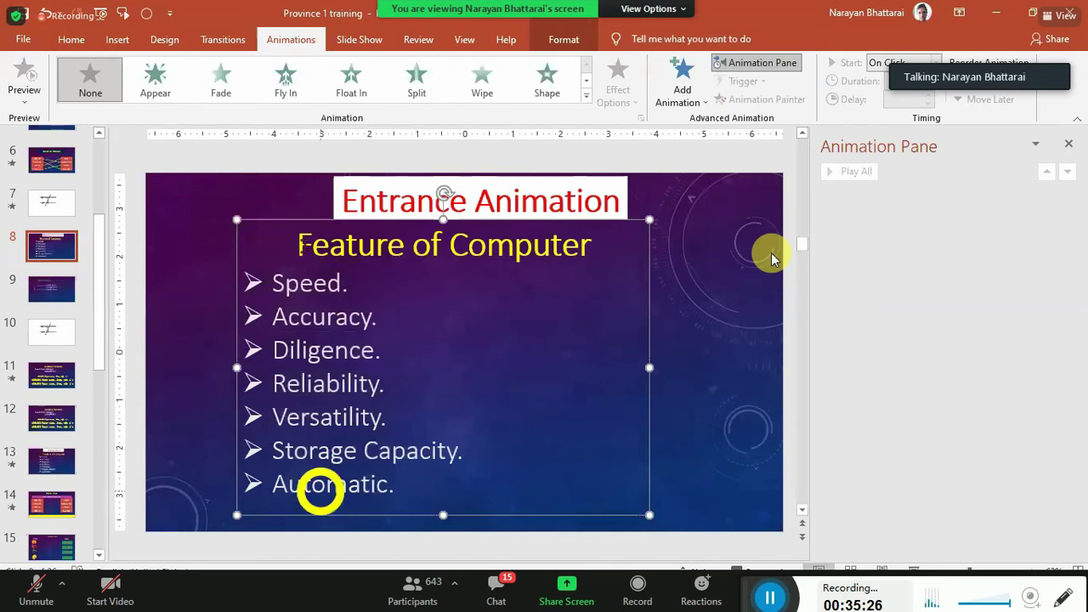
Select the Feature of Computer heading and all bullet lines down to Automatic
click(293, 241)
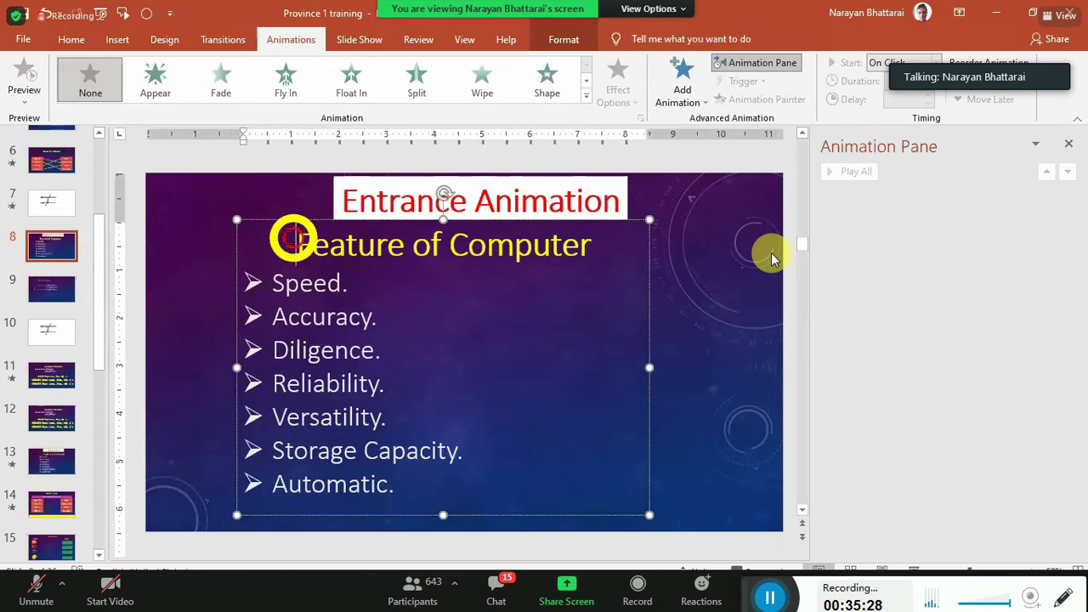
click(294, 240)
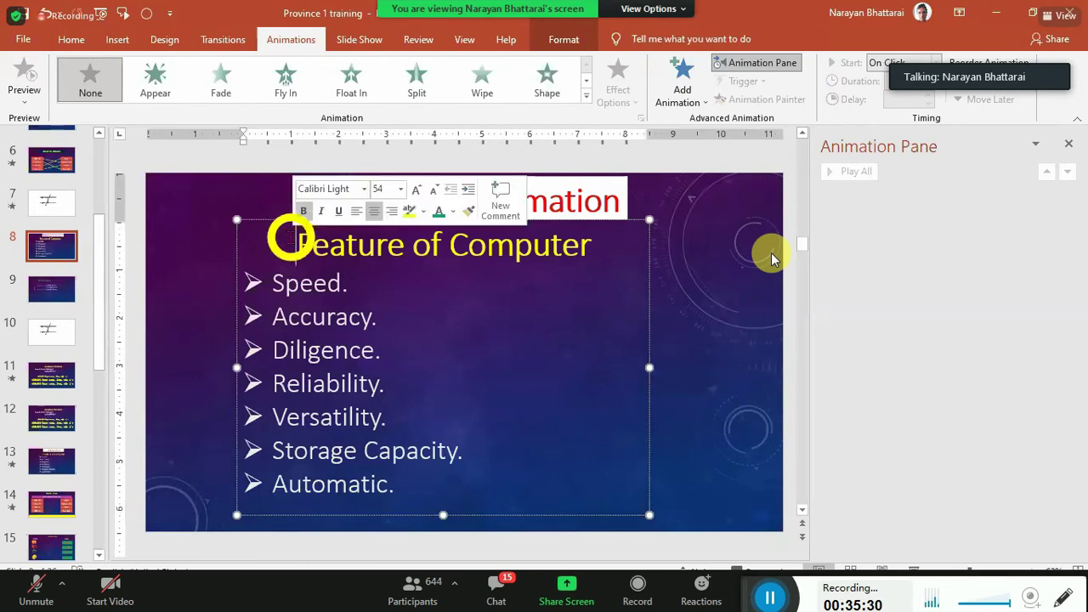
drag(294, 242, 485, 482)
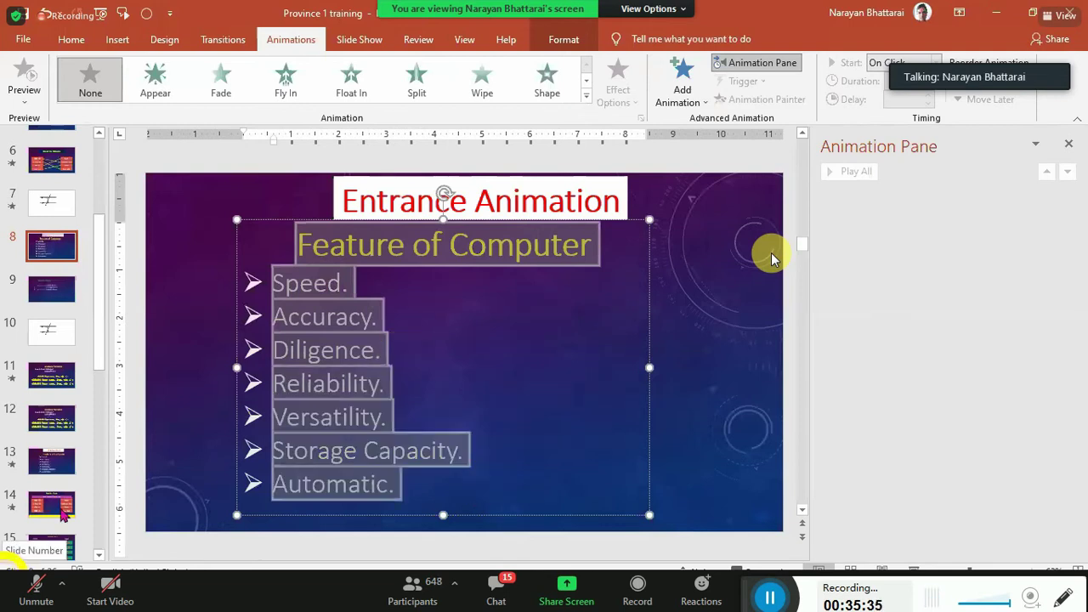
click(236, 219)
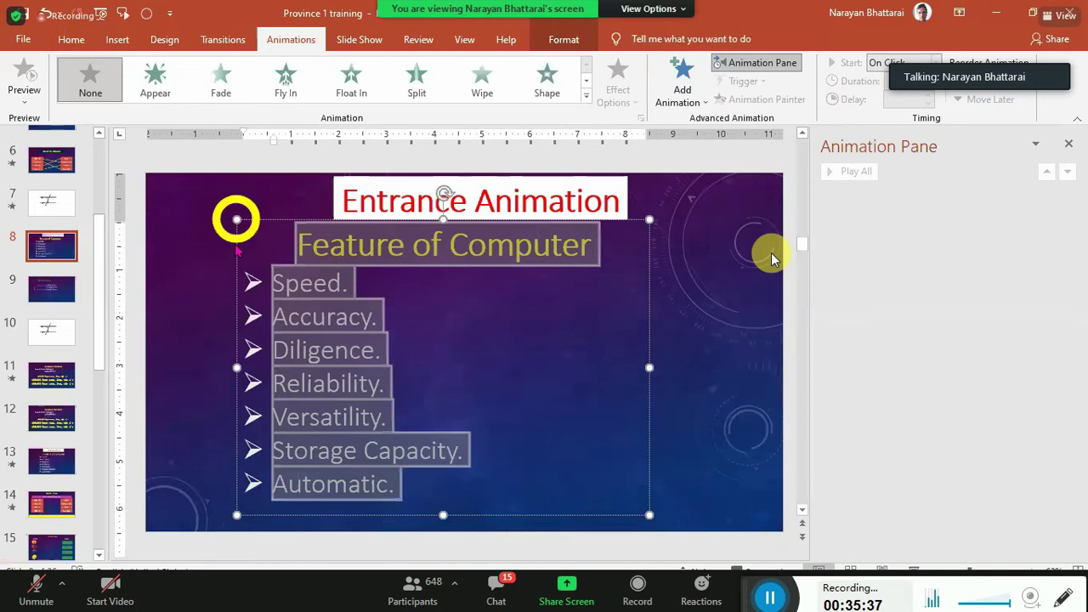
click(296, 241)
click(306, 290)
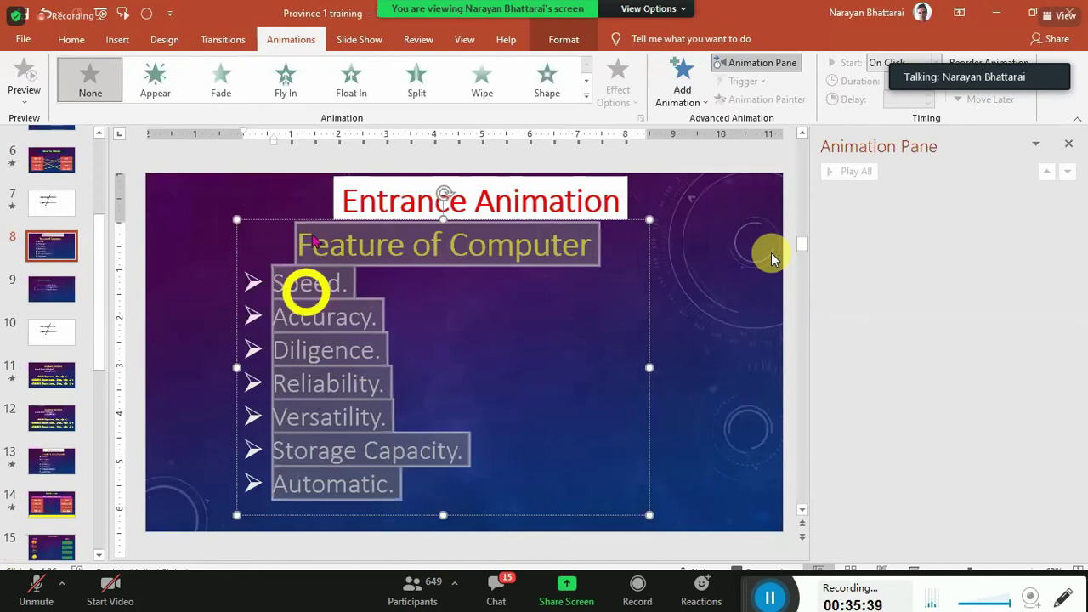
click(333, 450)
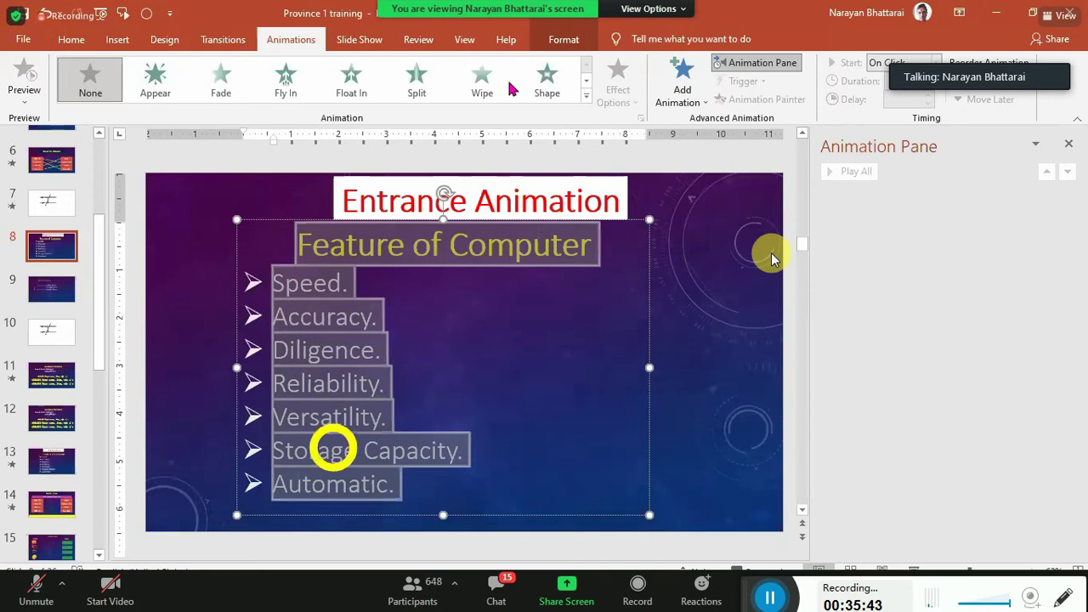
Give the Feature of Computer text a Wipe entrance from the left
click(482, 81)
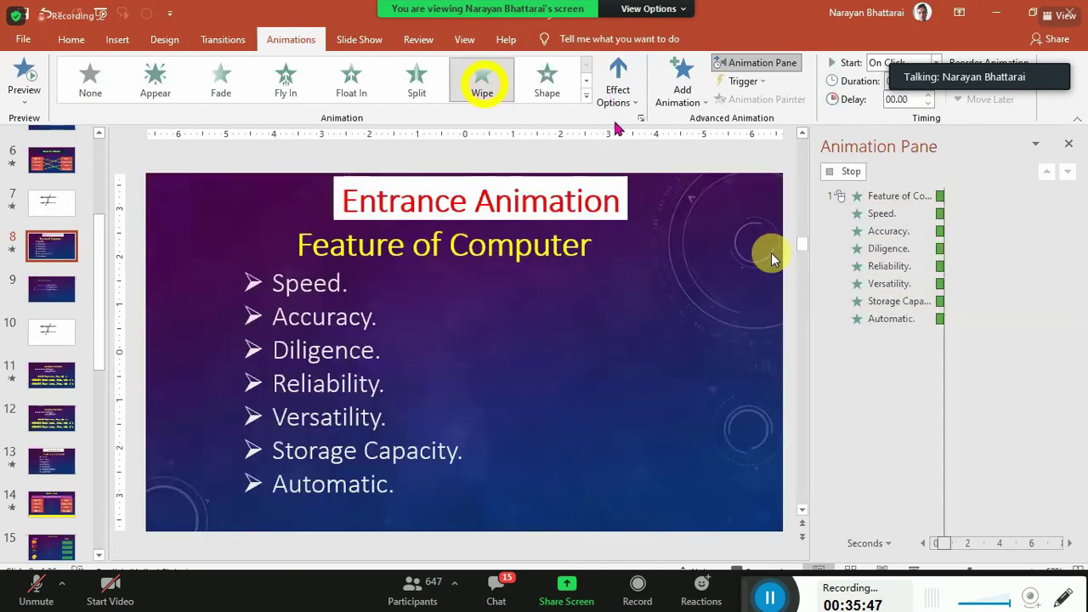
click(618, 89)
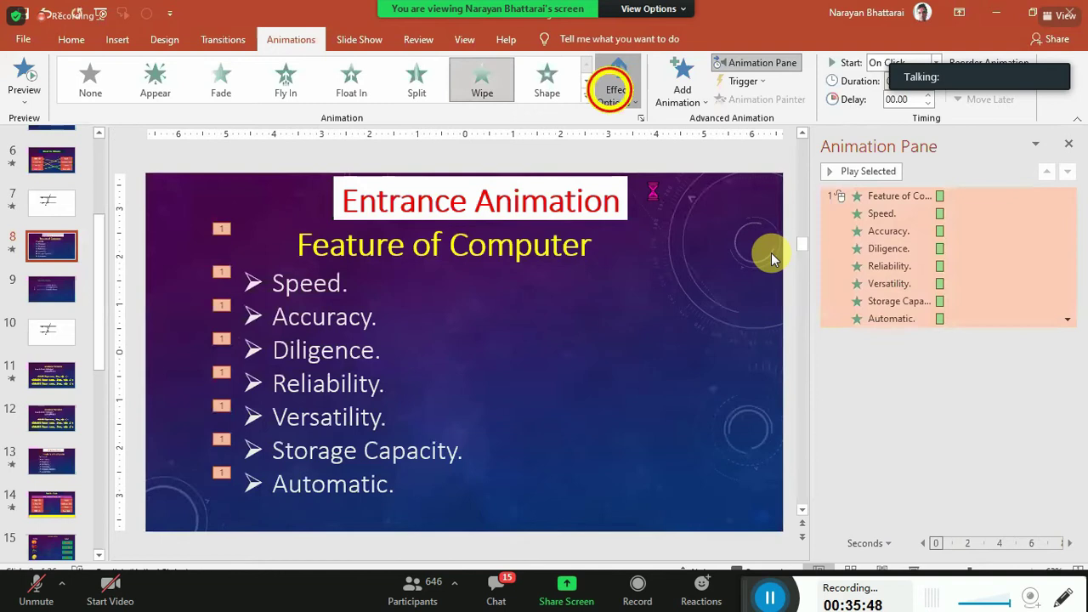
click(656, 194)
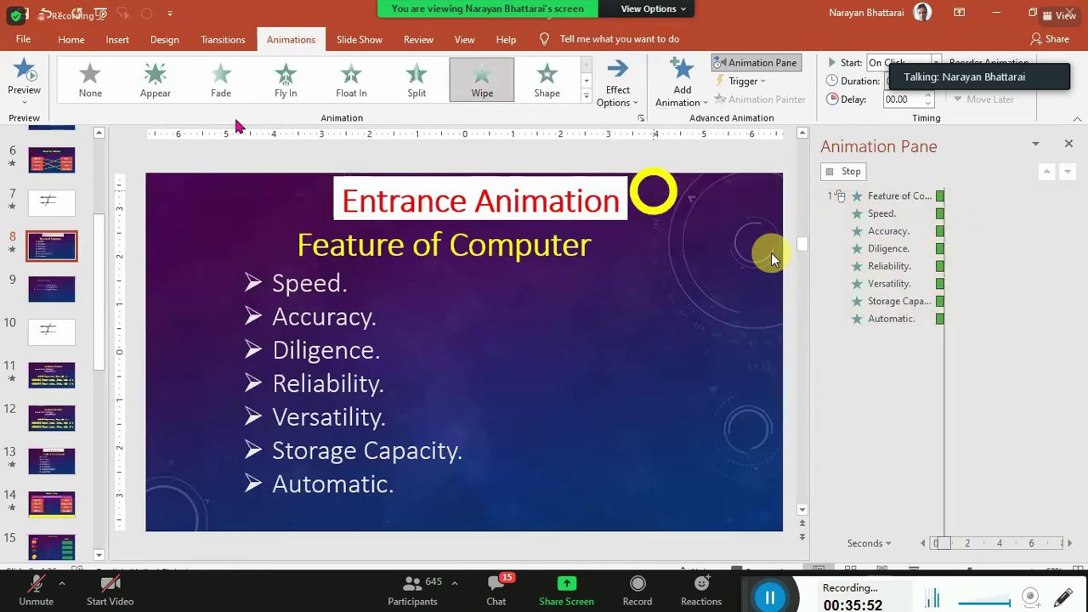
Select the animation tags of the heading, Reliability and Automatic lines individually
click(223, 224)
click(222, 228)
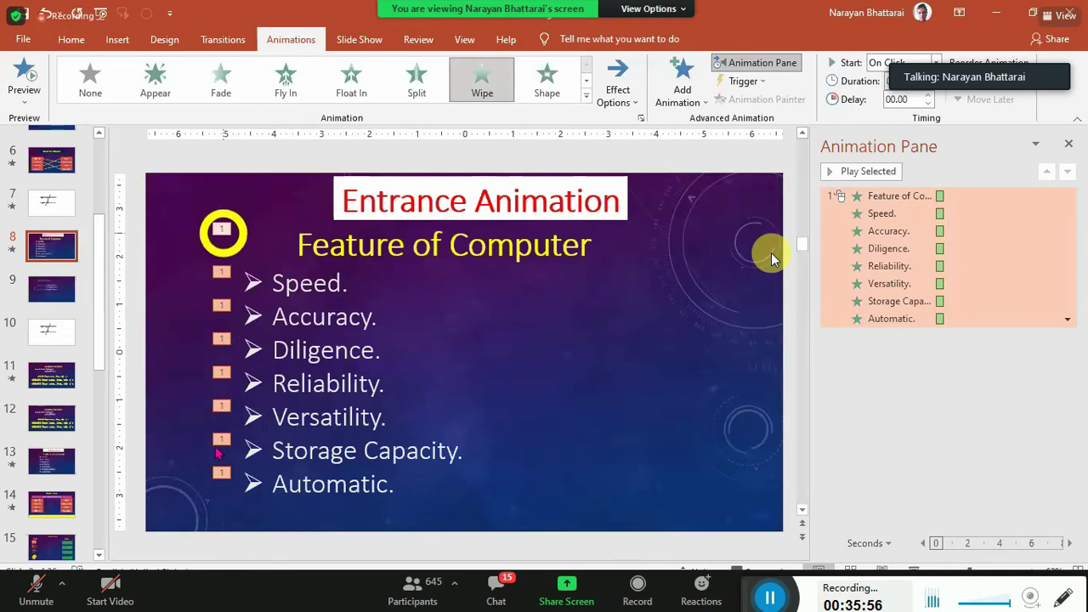
click(212, 379)
click(220, 470)
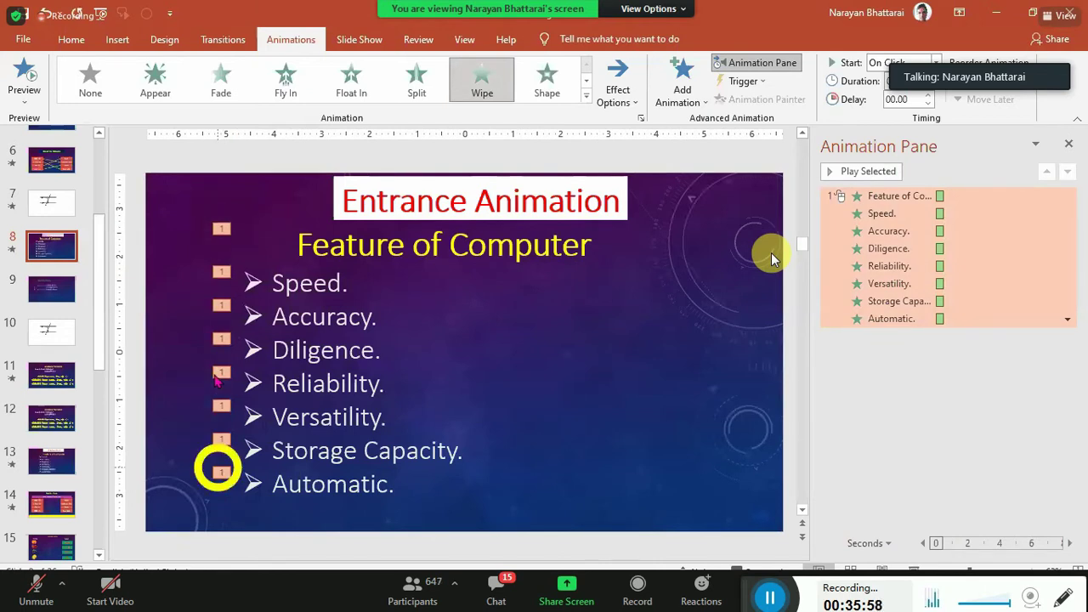
click(219, 229)
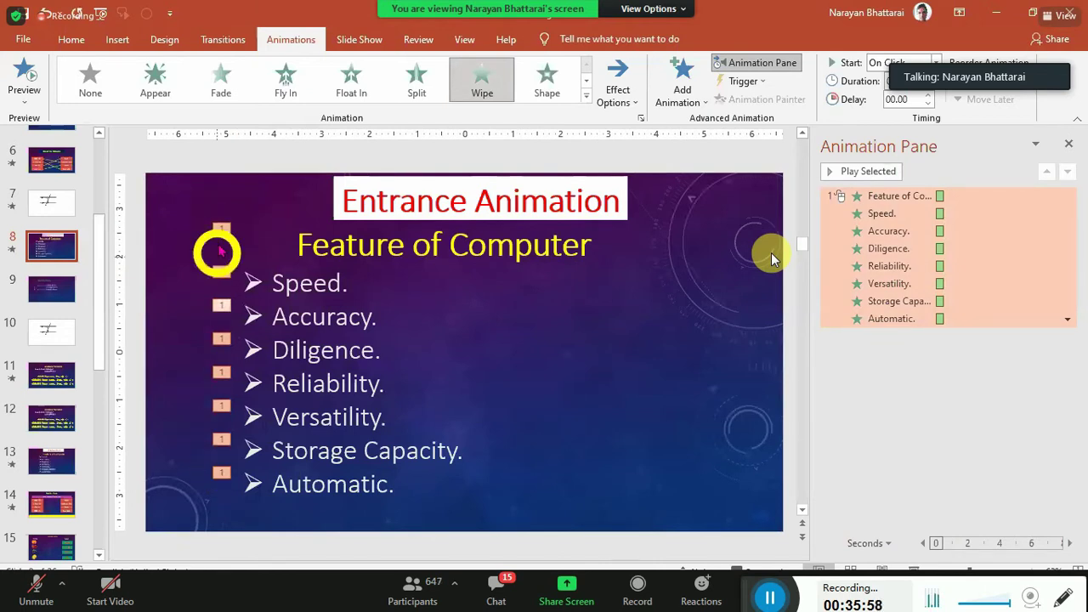
click(682, 349)
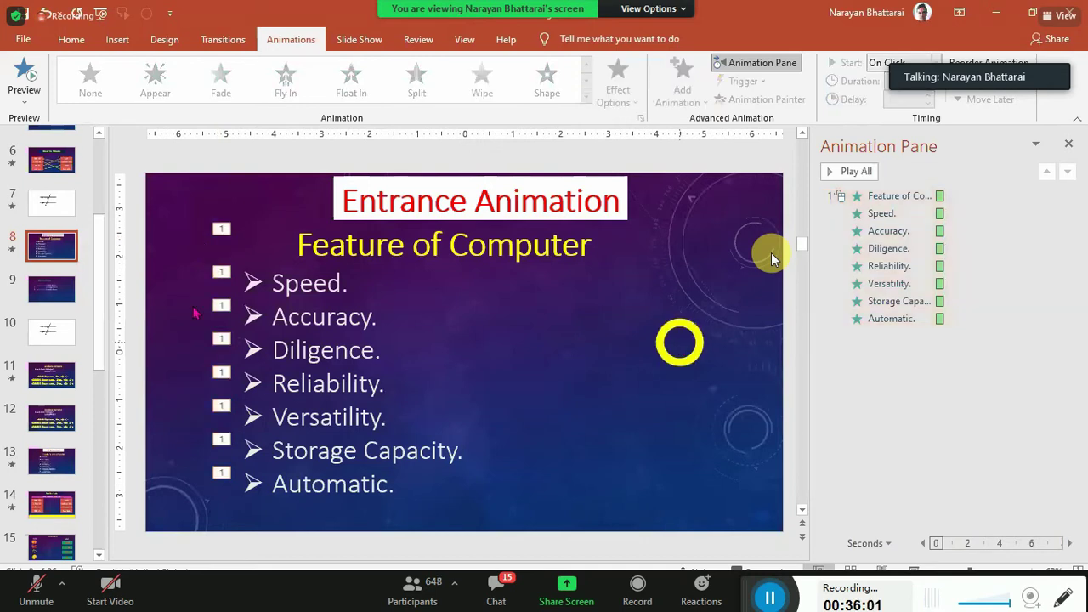
Select the whole Feature of Computer list box so all its Wipe animations are selected
click(221, 231)
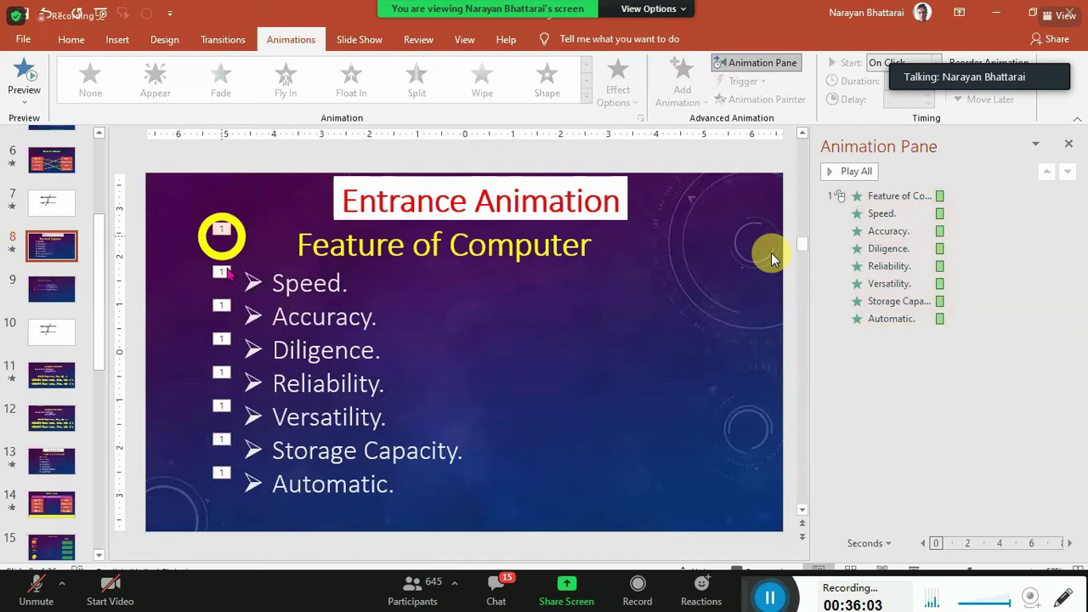
click(221, 306)
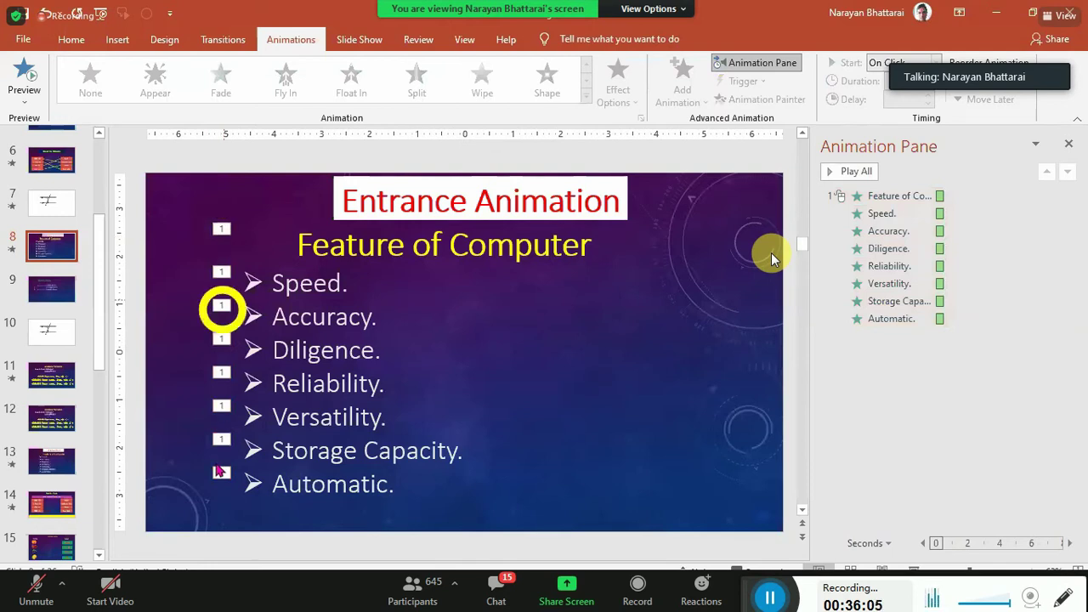
click(221, 374)
click(221, 232)
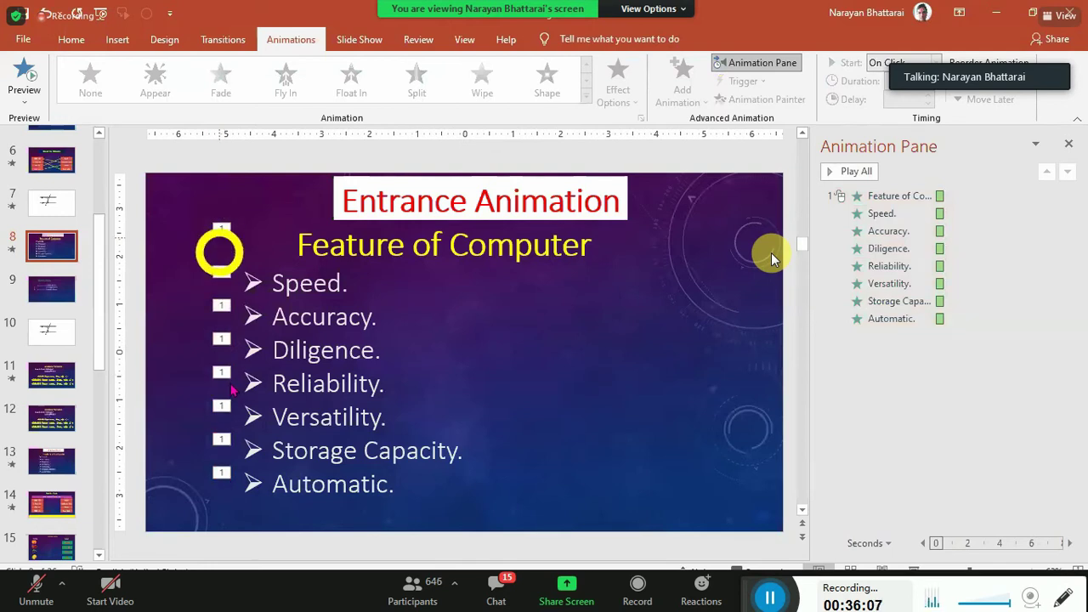
click(223, 374)
click(735, 112)
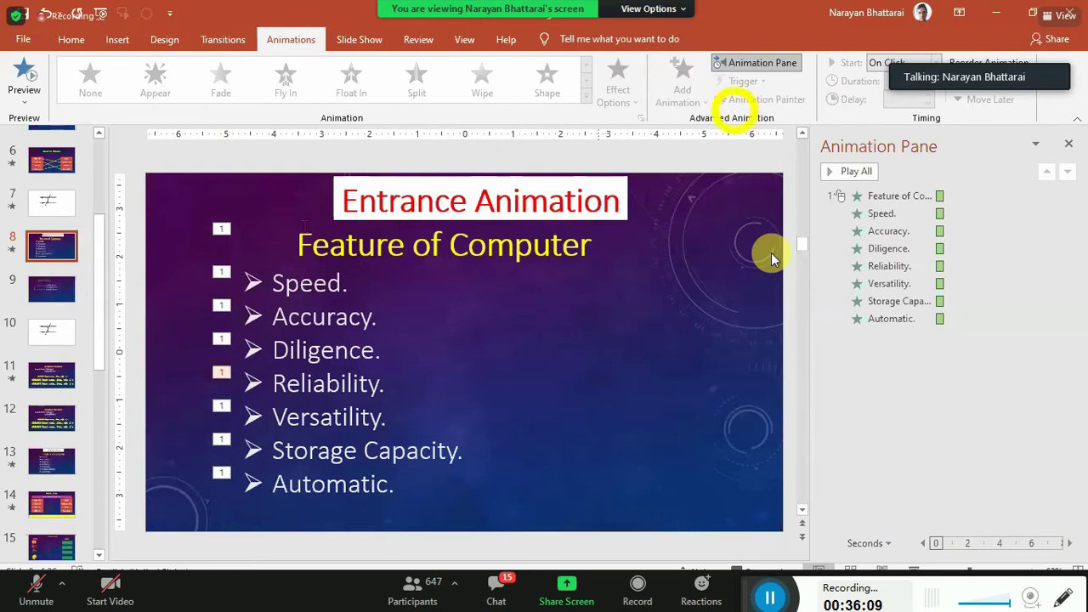
click(299, 223)
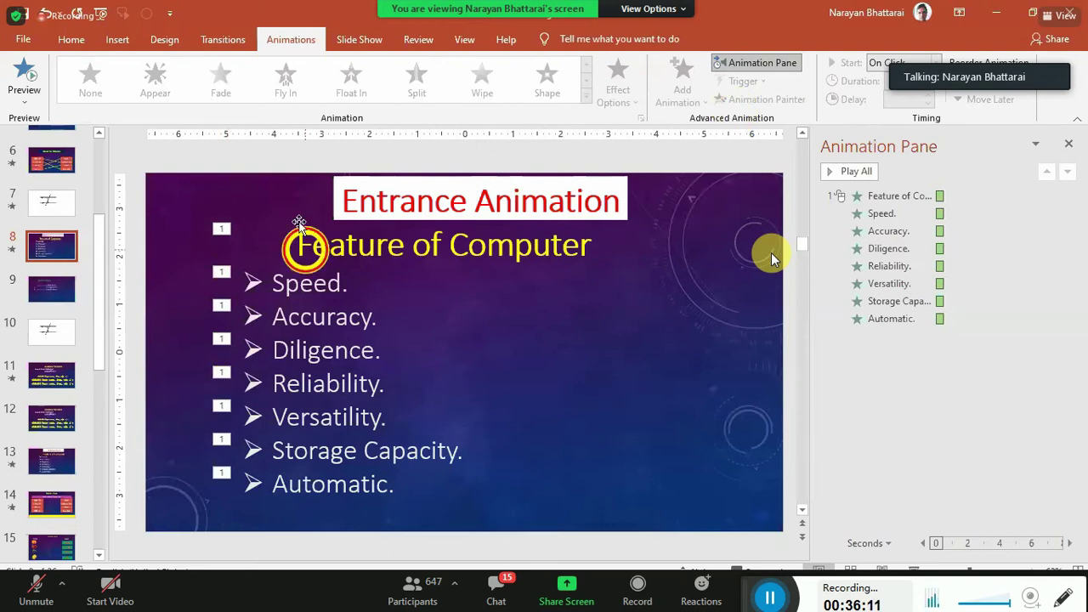
click(298, 221)
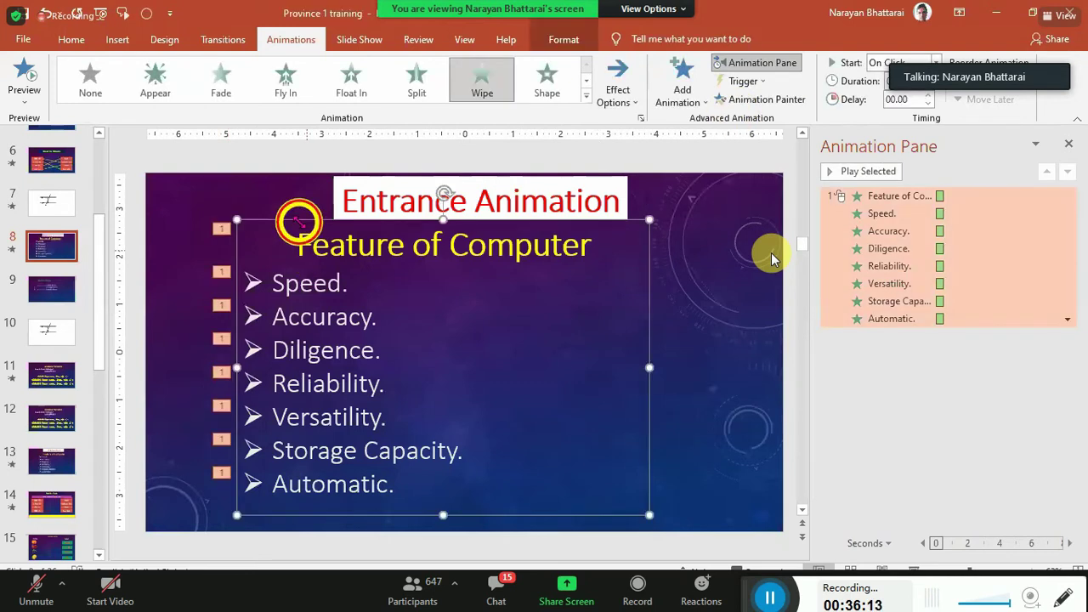
Set the list animations to start After Previous, then go to slide 6, Match the following
click(841, 62)
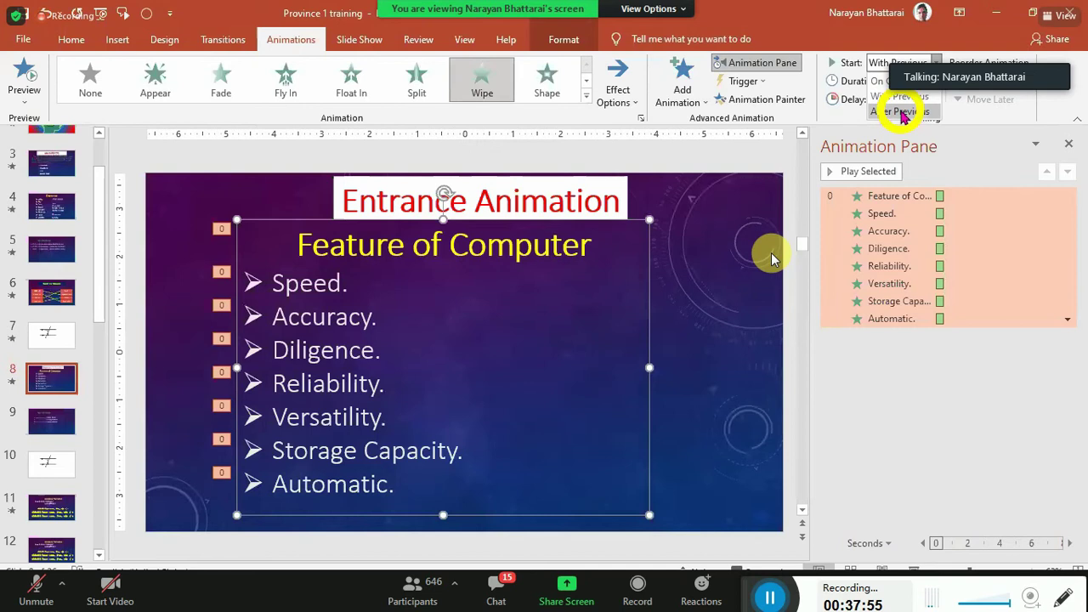
click(901, 112)
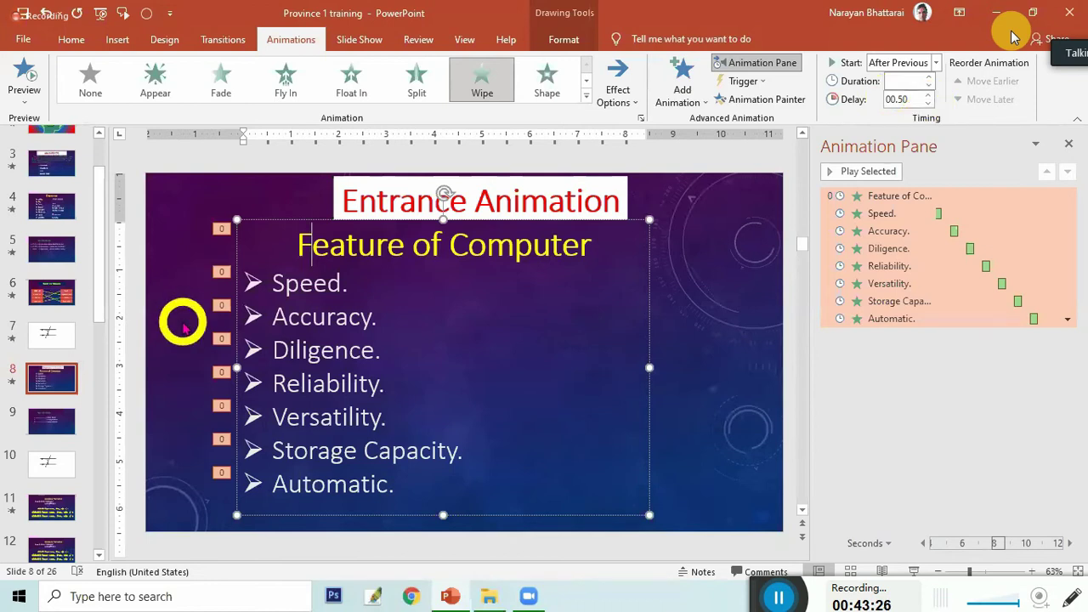
click(53, 300)
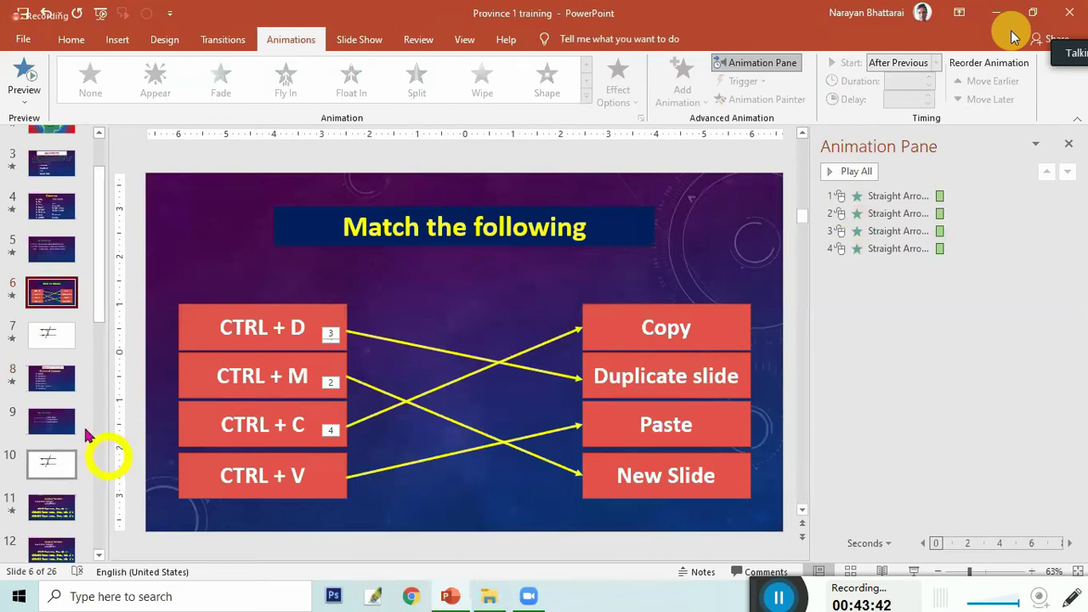
scroll(85, 438, down, 2)
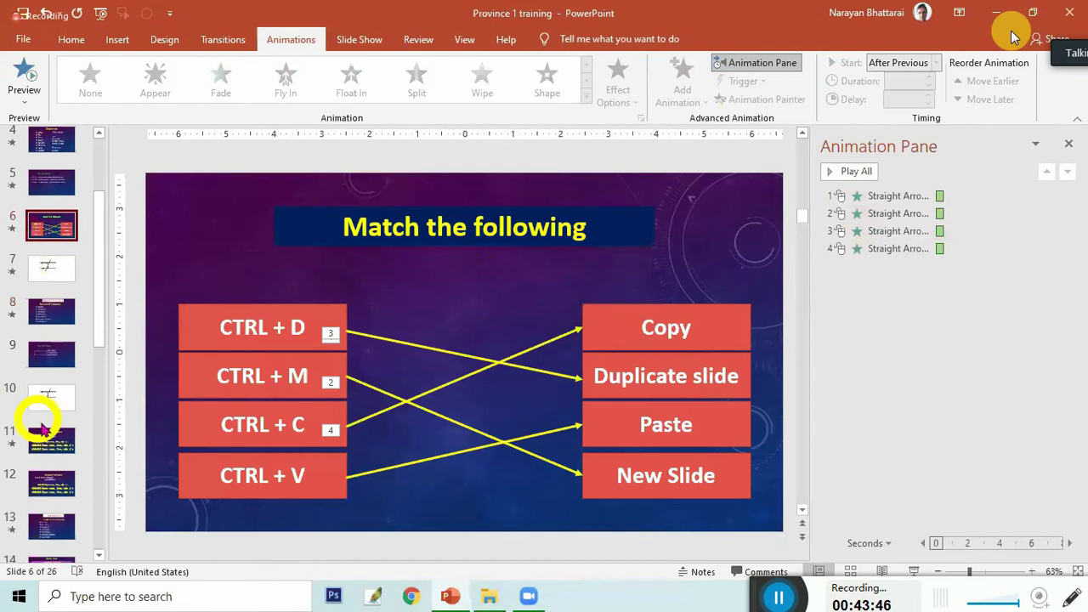
scroll(40, 425, down, 2)
click(51, 480)
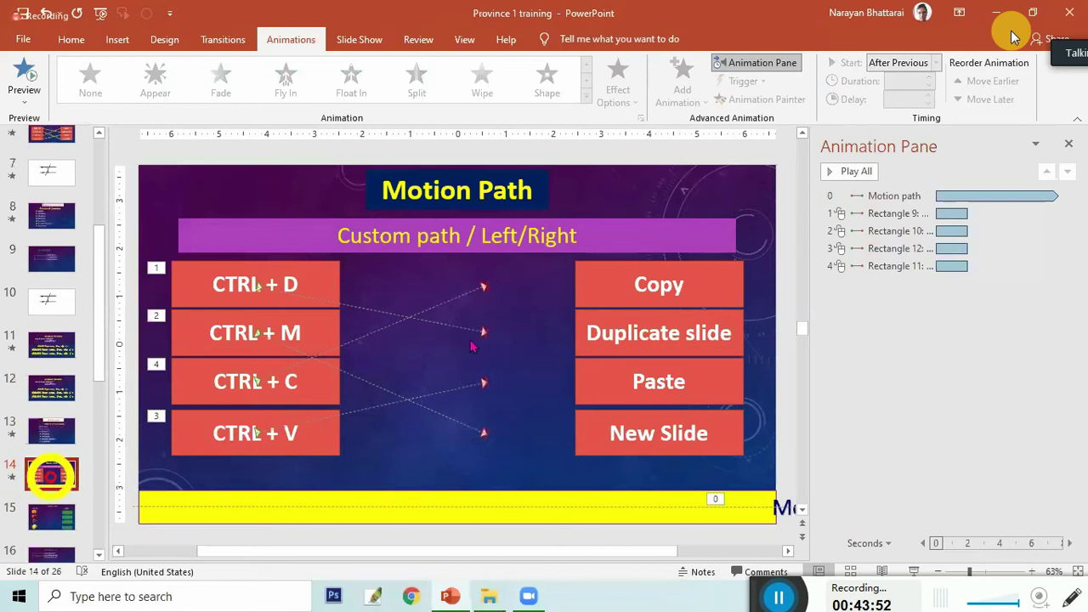
click(51, 134)
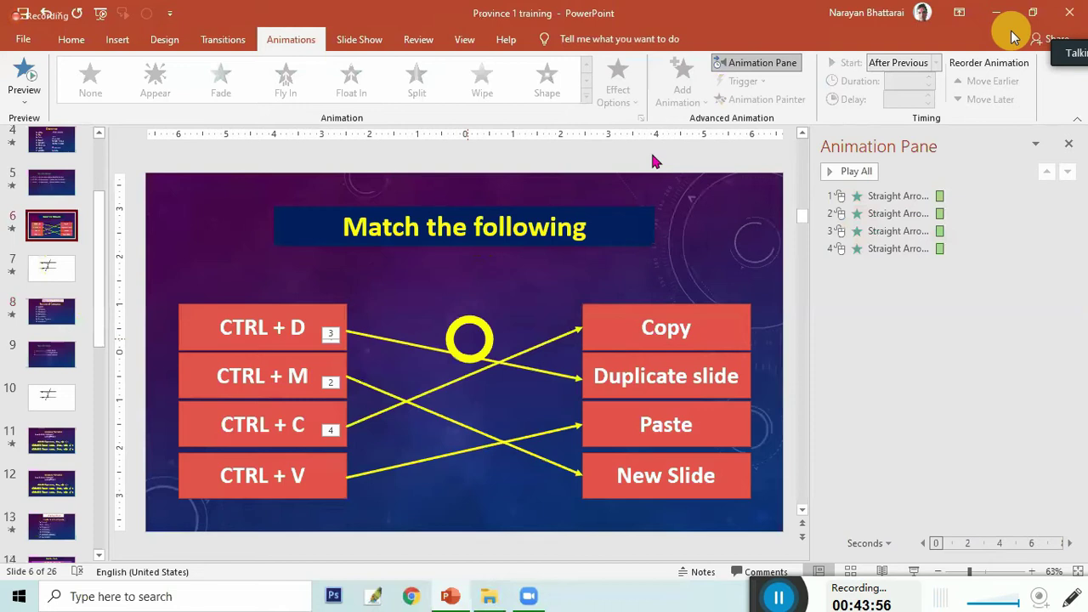
click(918, 198)
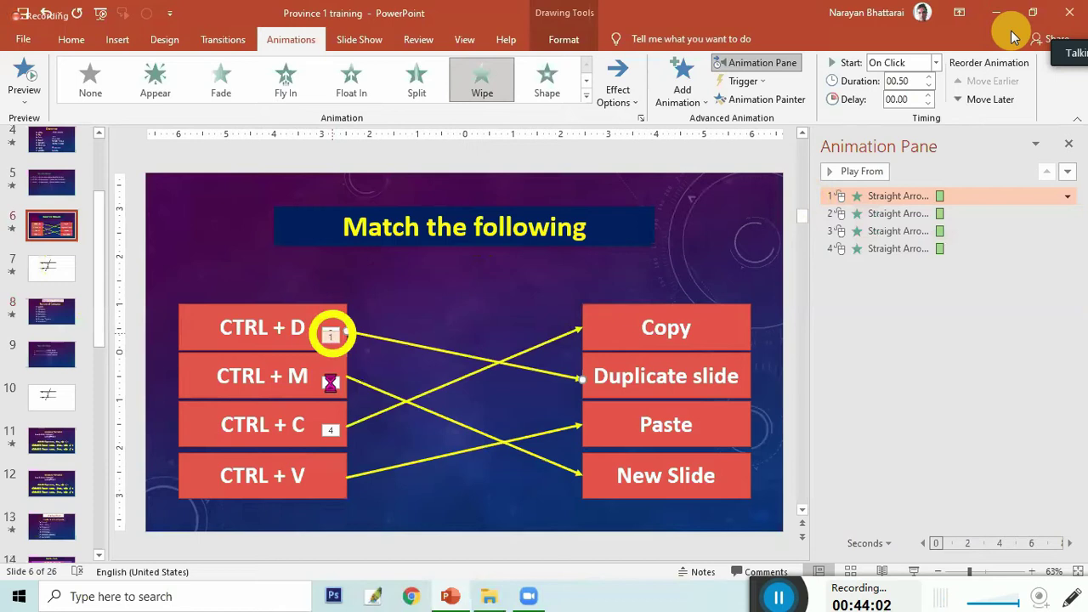
Delete all four Straight Arrow animations on slide 6 and preview it in Slide Show
key(Escape)
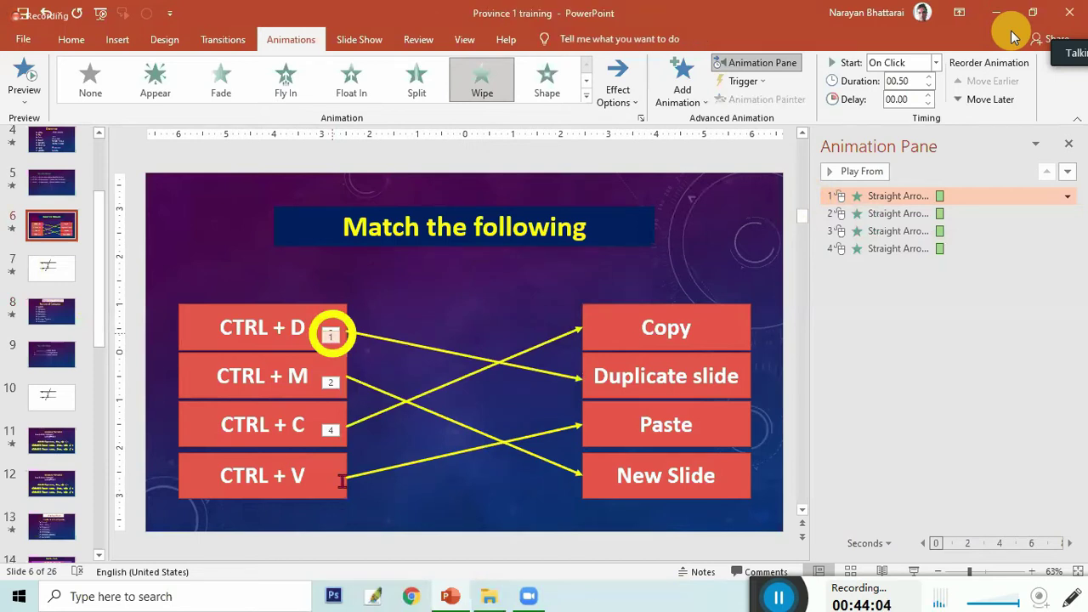
key(Delete)
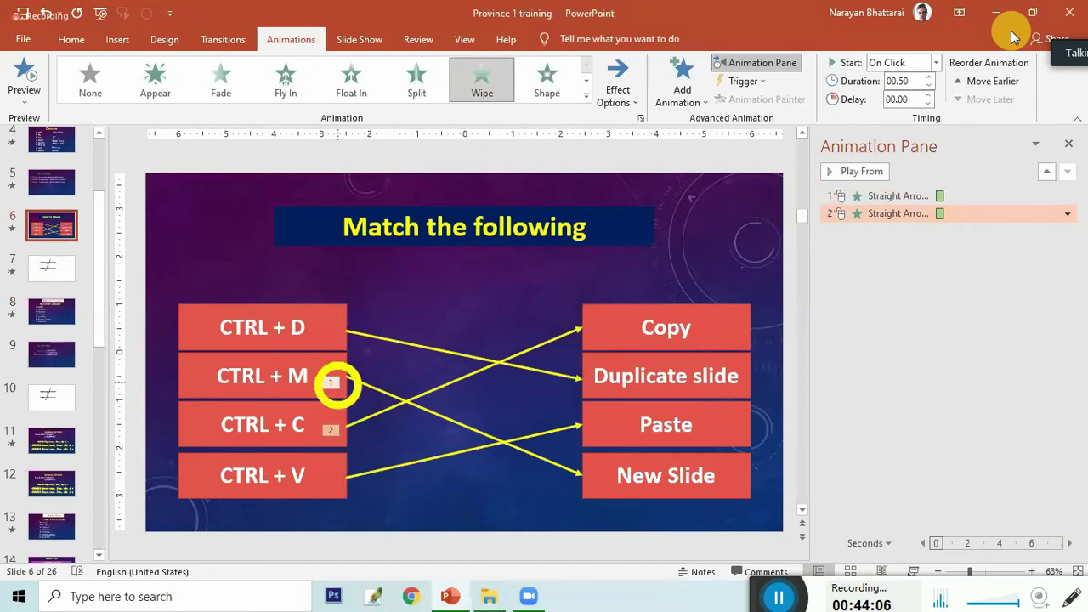
key(Delete)
click(912, 571)
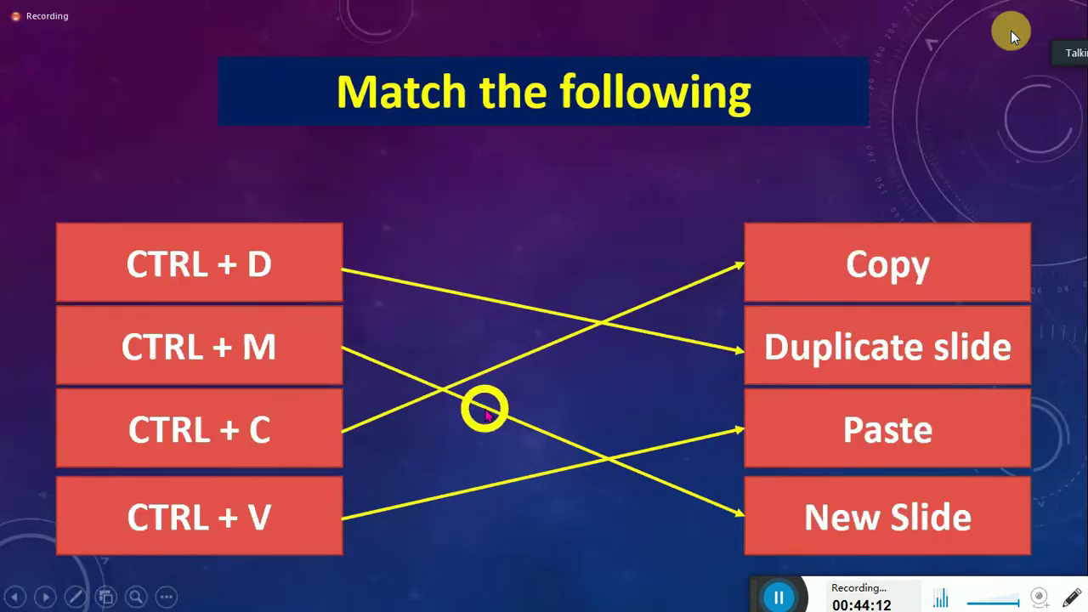
key(Escape)
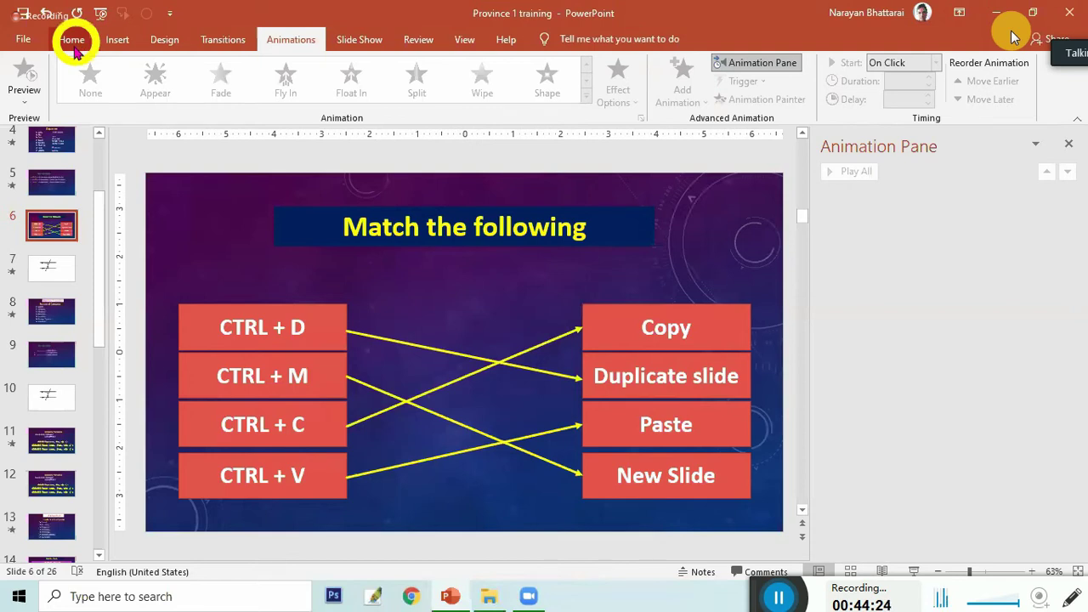
Delete the four yellow matching arrows, including the CTRL + D and CTRL + C lines
click(72, 40)
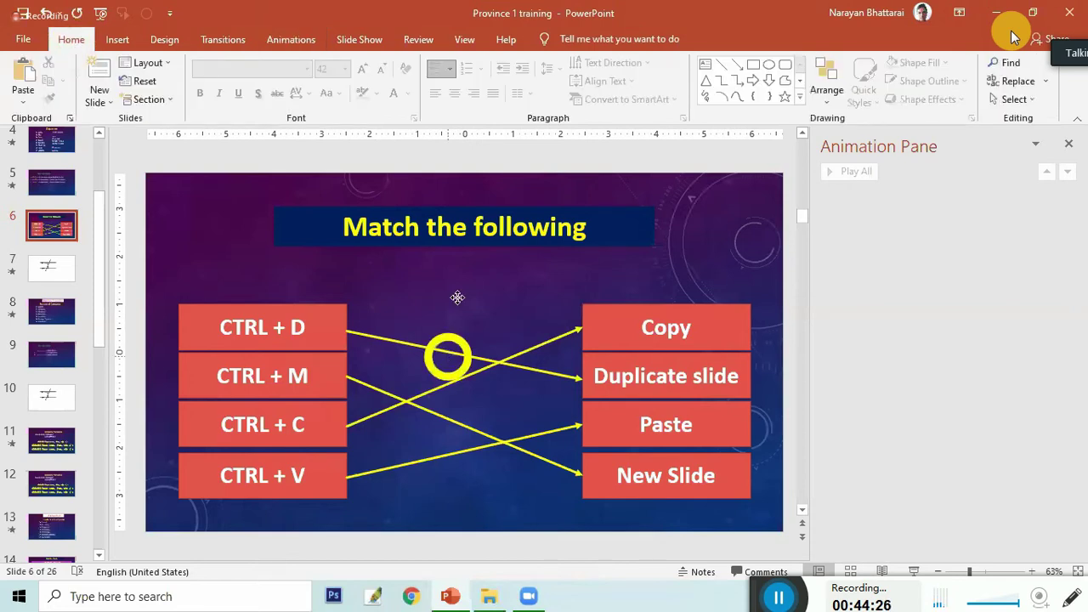
click(448, 353)
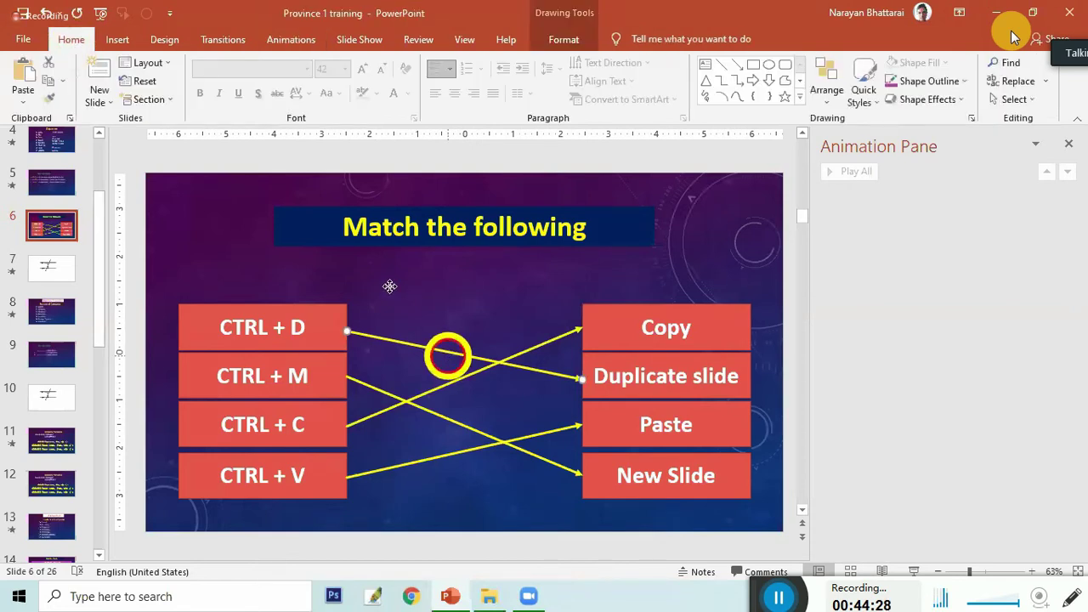
drag(448, 354, 458, 345)
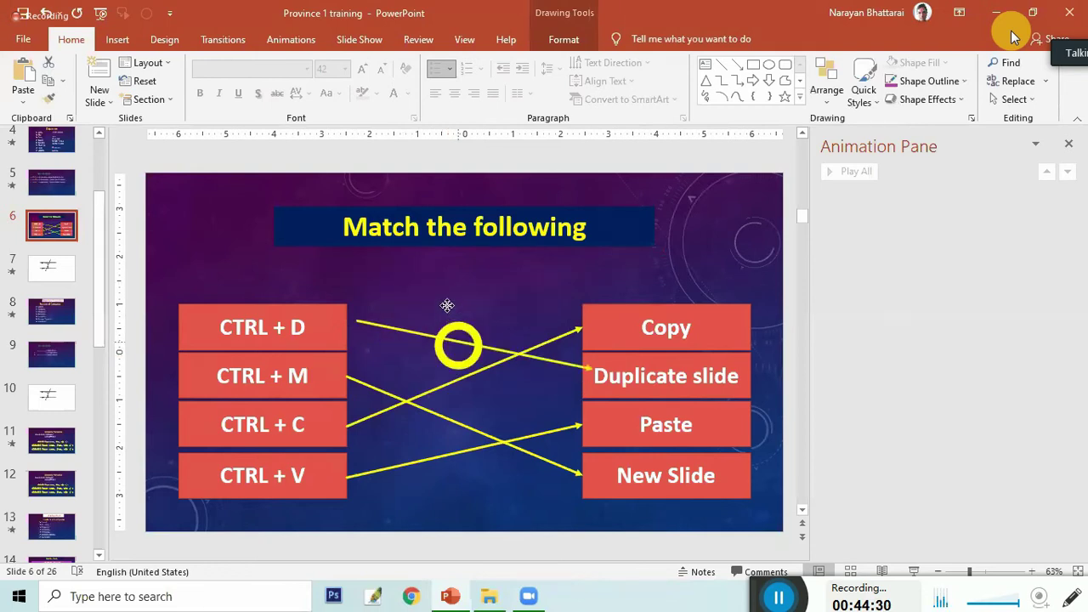
drag(447, 306, 445, 314)
click(449, 419)
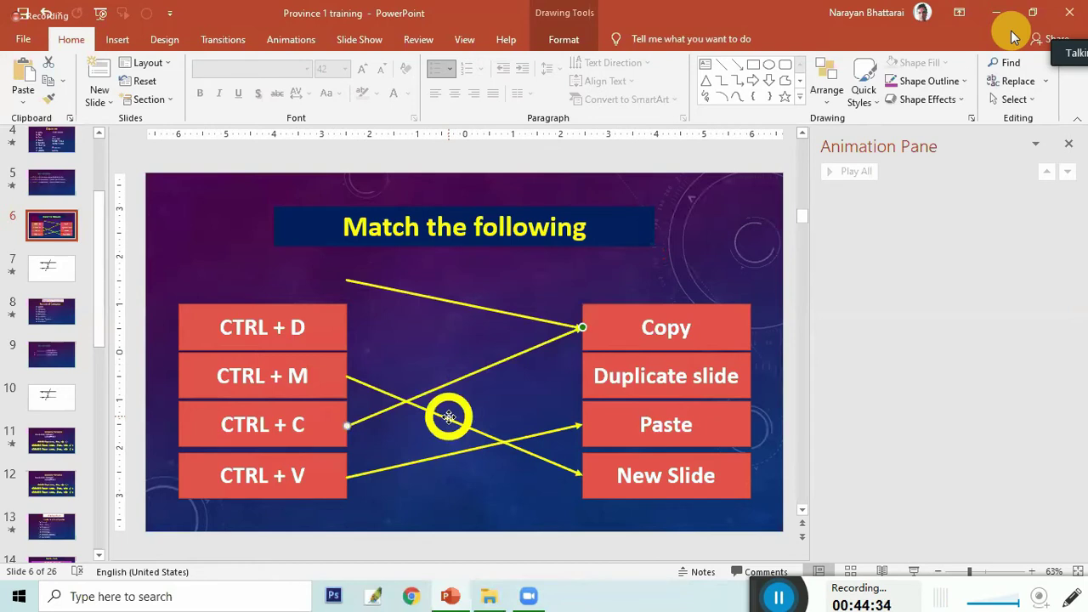
key(Delete)
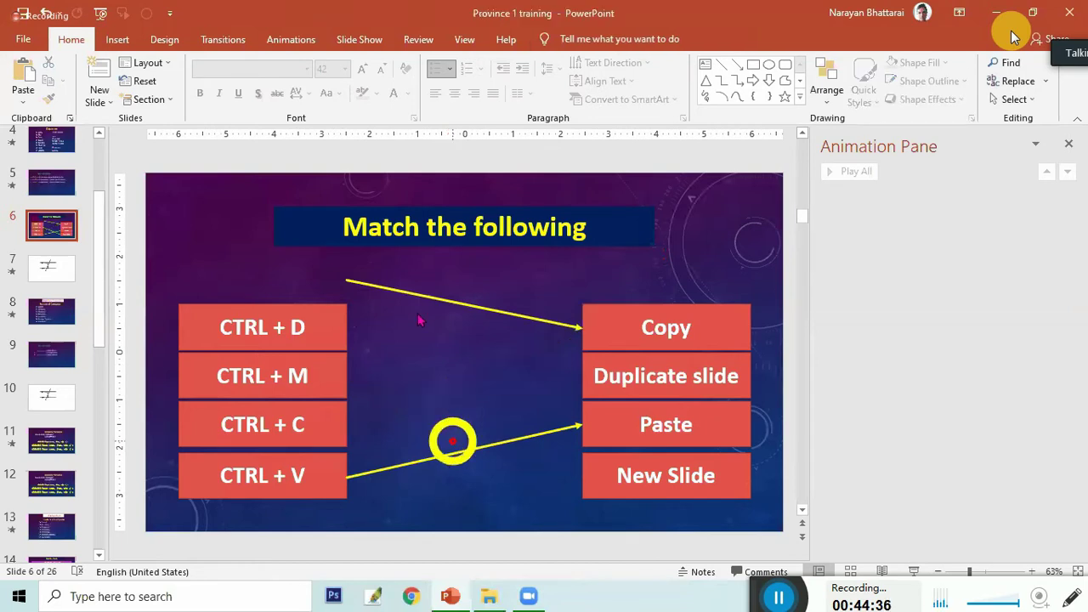
mouse_move(470, 304)
mouse_down()
mouse_move(405, 278)
mouse_move(426, 327)
mouse_move(410, 342)
mouse_up()
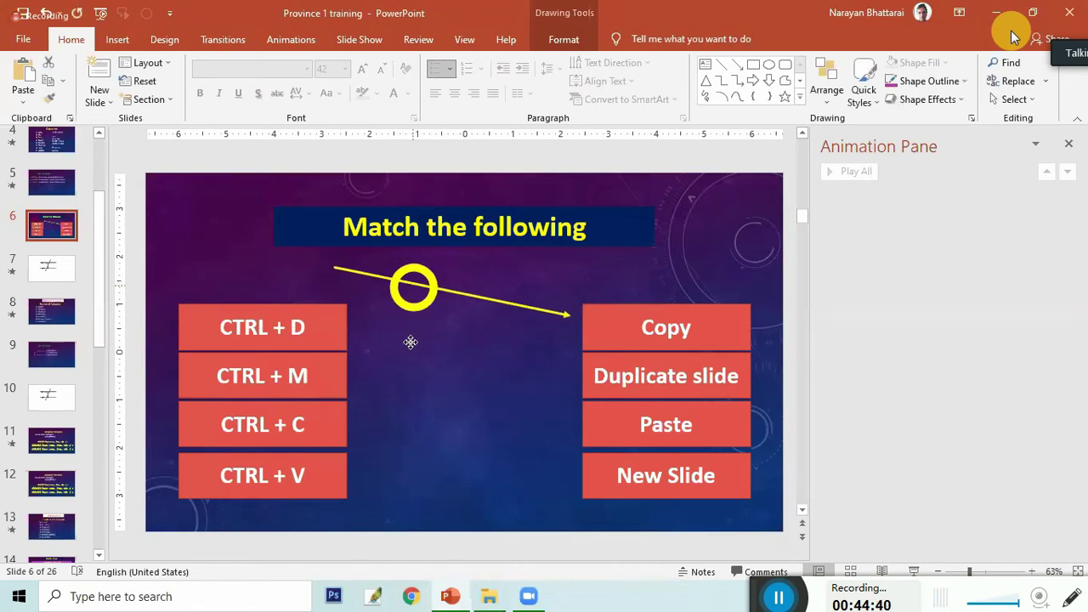
drag(410, 342, 390, 290)
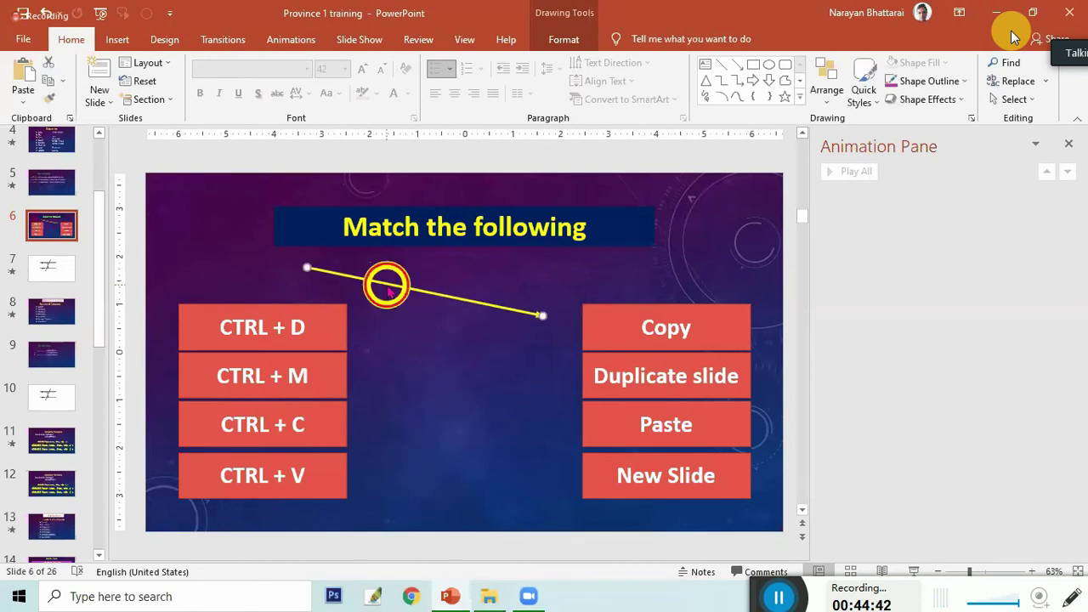
key(Delete)
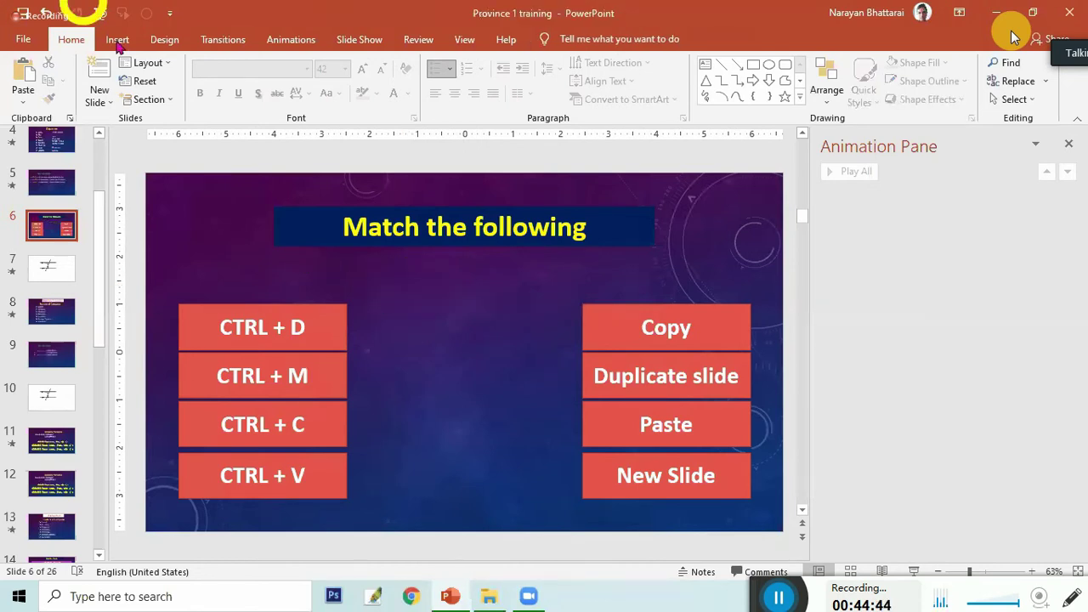
Draw a Line Arrow shape from the CTRL + D box to the Duplicate slide box
click(116, 40)
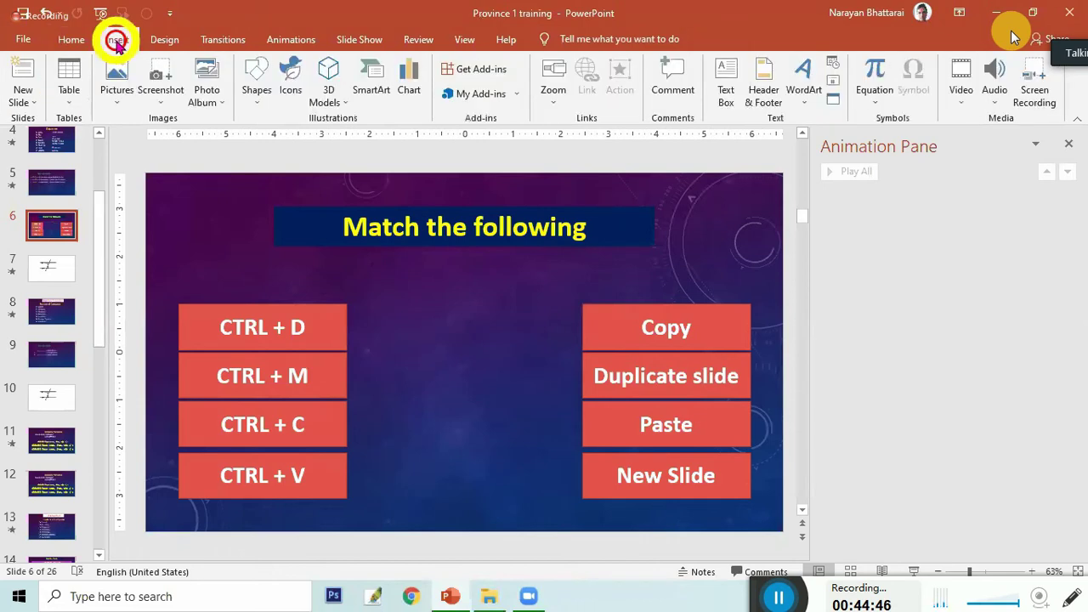
click(259, 75)
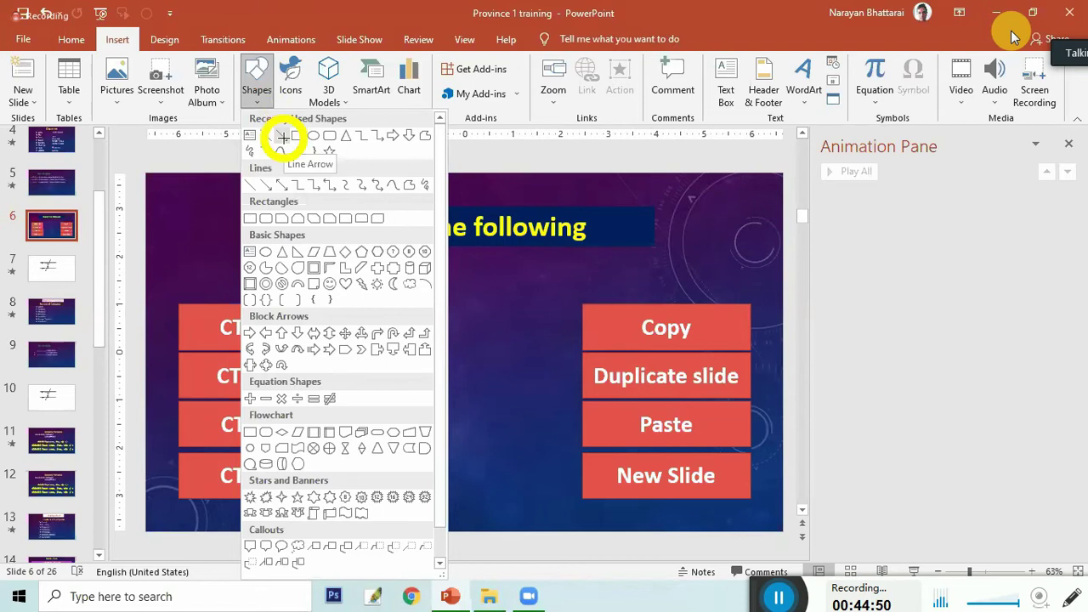
click(283, 138)
drag(393, 340, 455, 360)
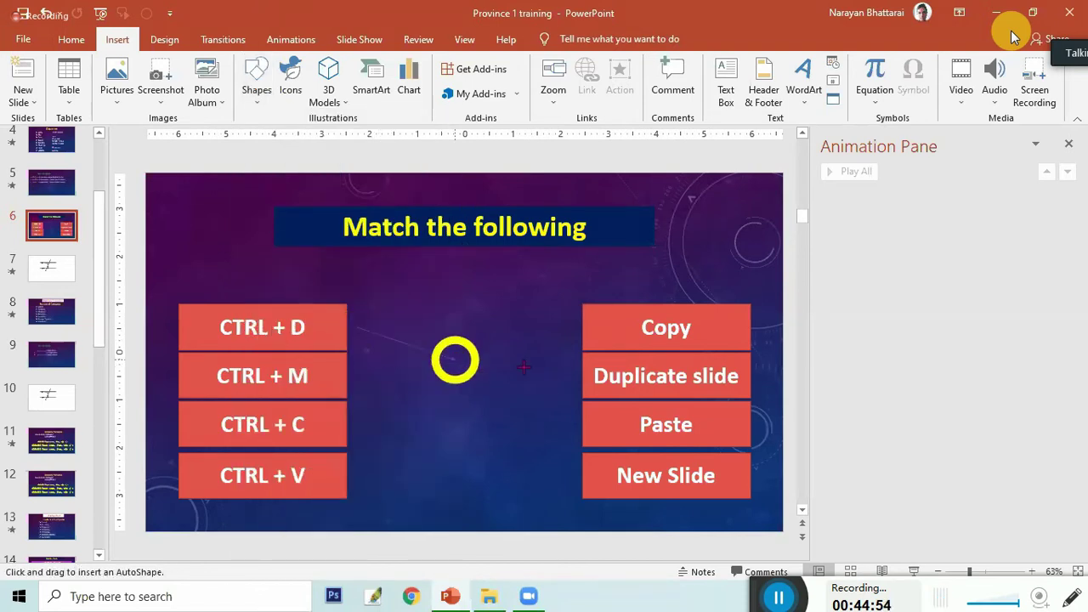
drag(456, 360, 573, 374)
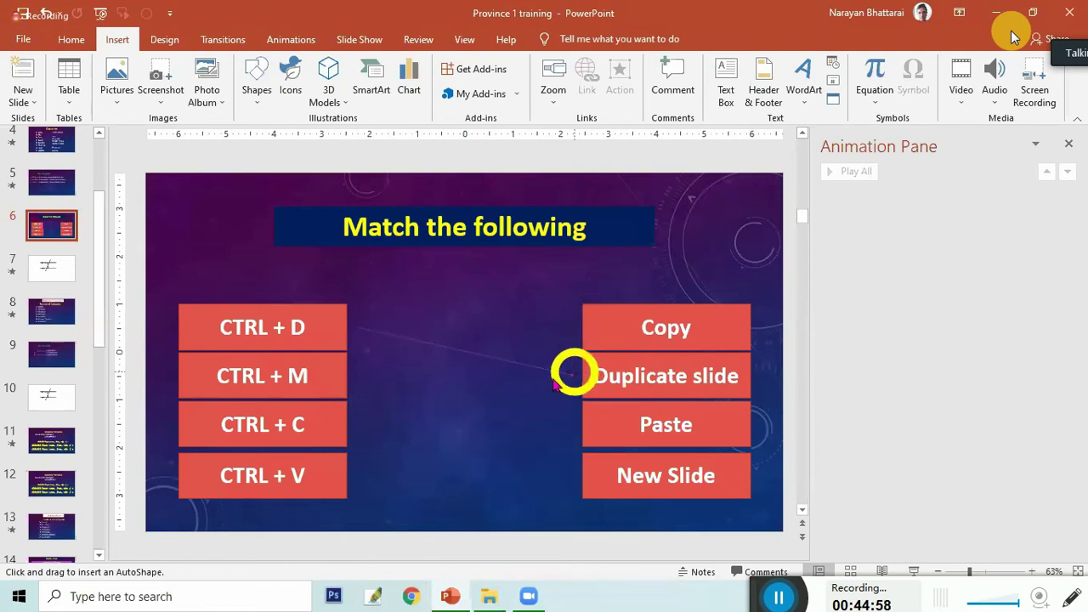
click(502, 385)
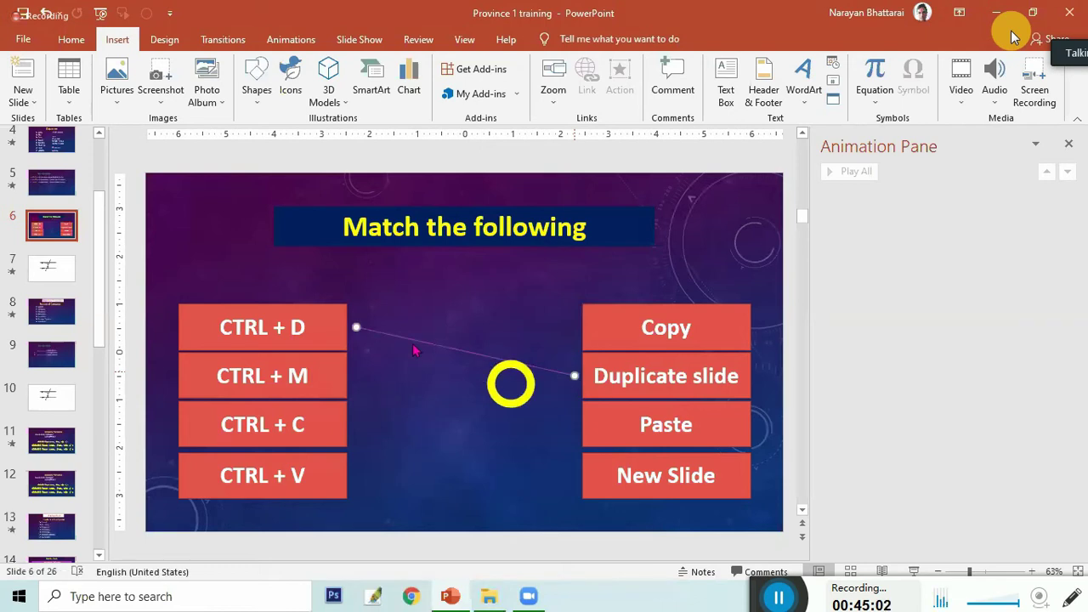
click(453, 82)
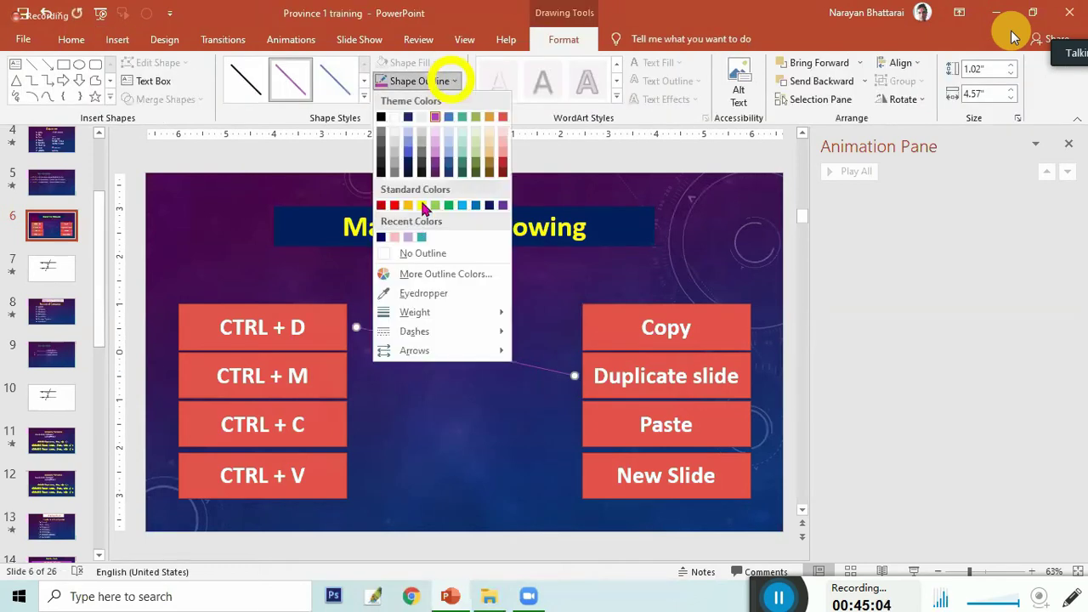
Give the CTRL + D arrow a yellow outline with 4½ pt weight
click(422, 205)
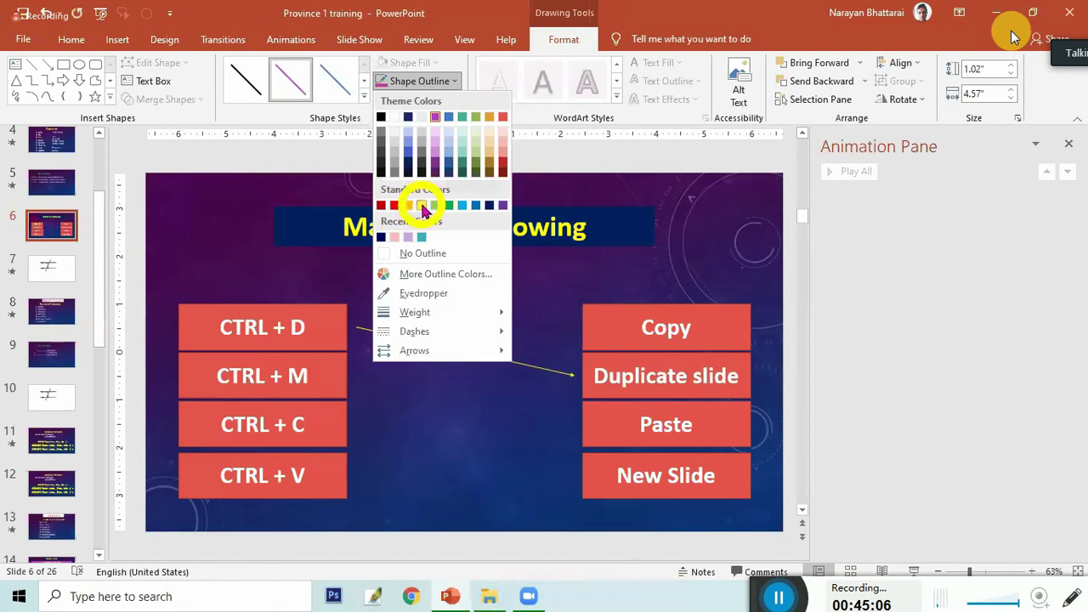
click(422, 205)
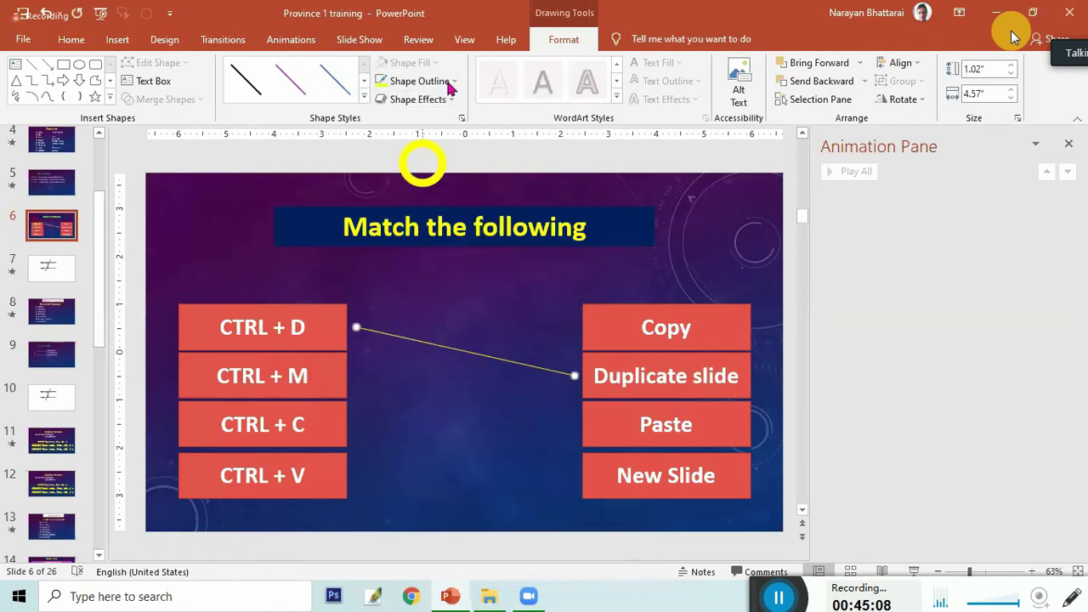
click(453, 81)
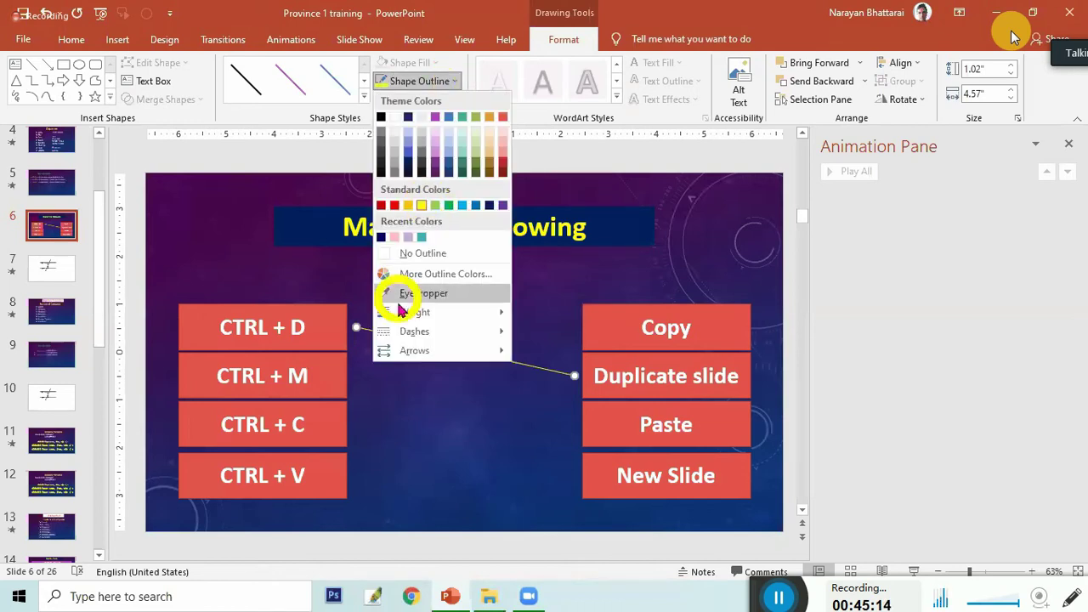
mouse_move(429, 316)
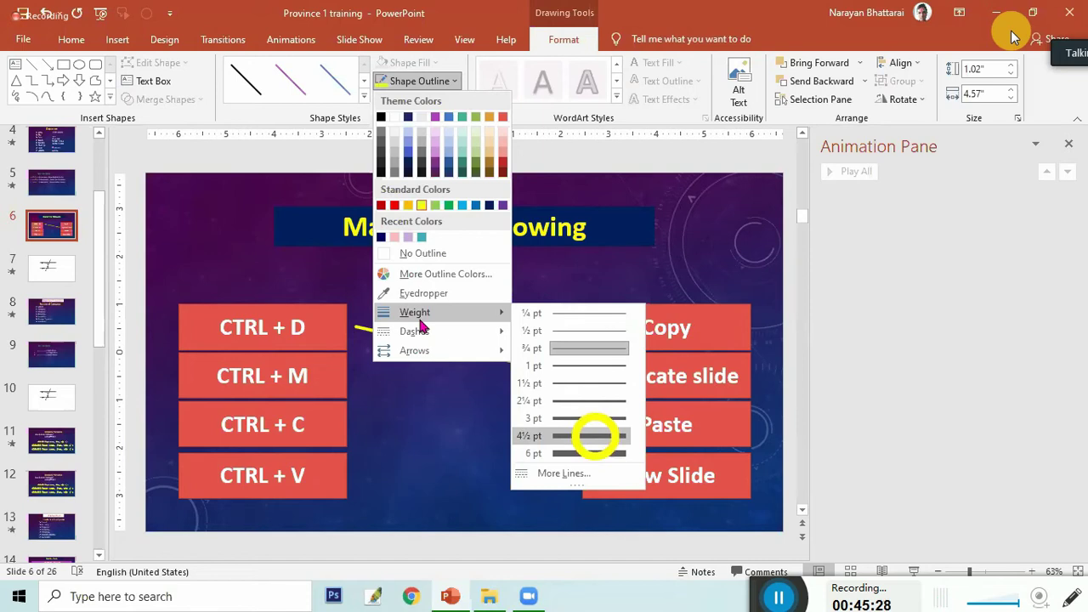
click(368, 309)
click(446, 368)
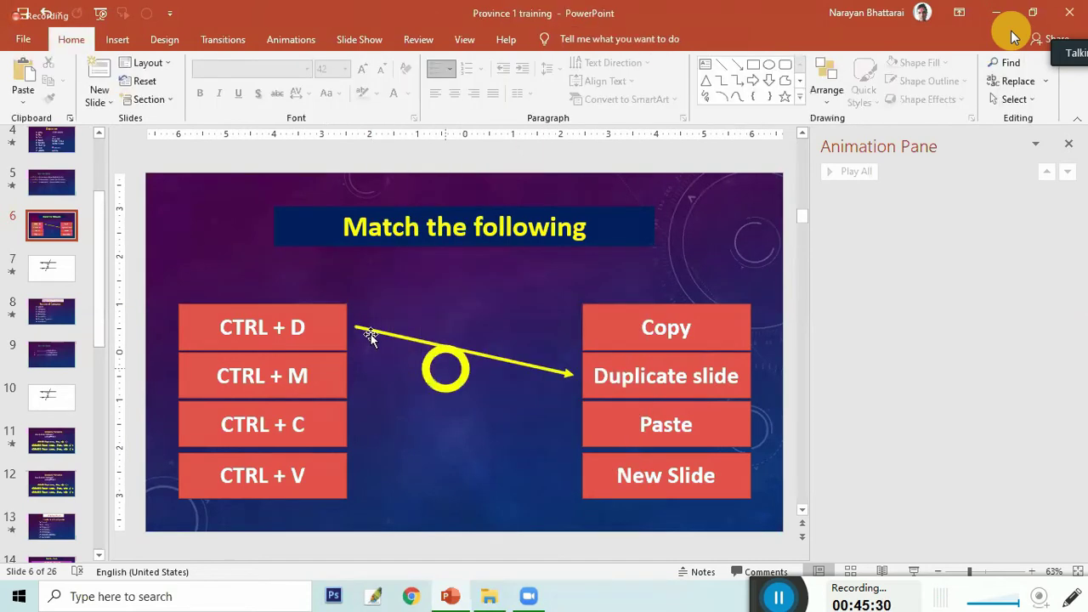
click(369, 335)
click(443, 247)
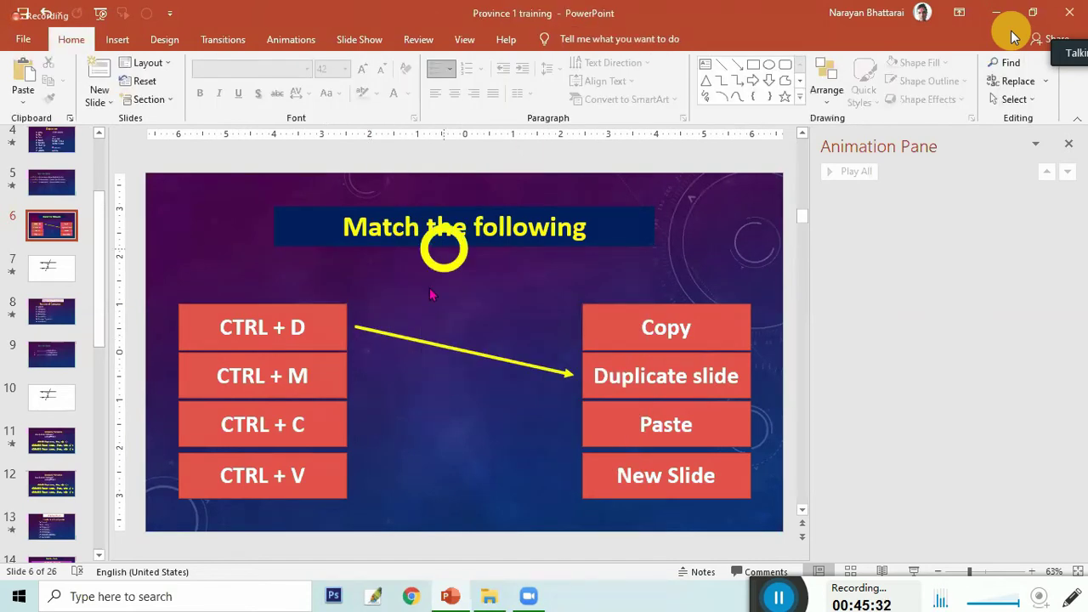
click(429, 289)
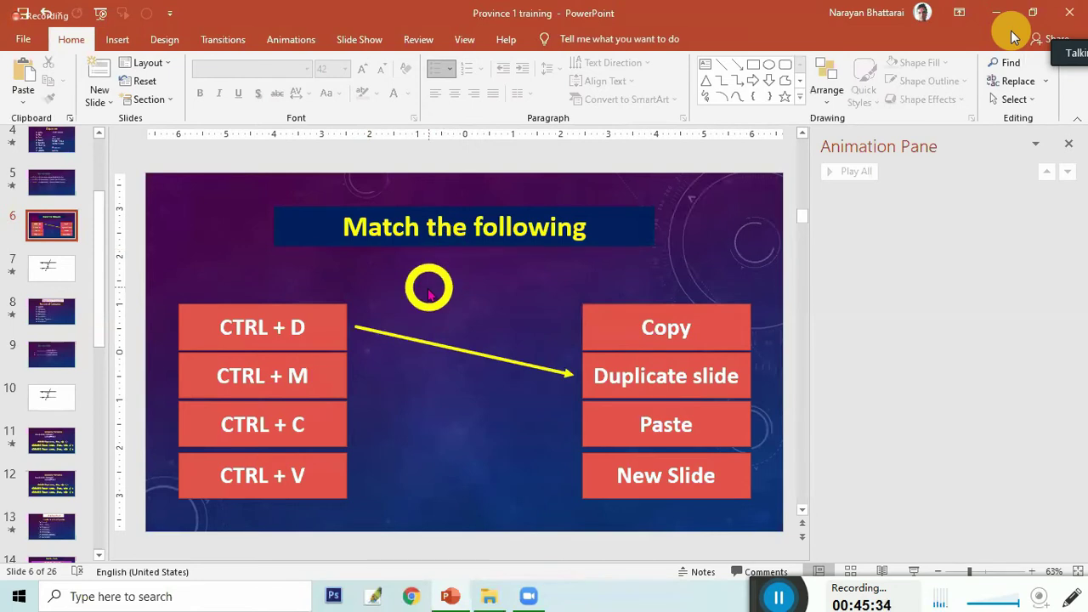
click(437, 338)
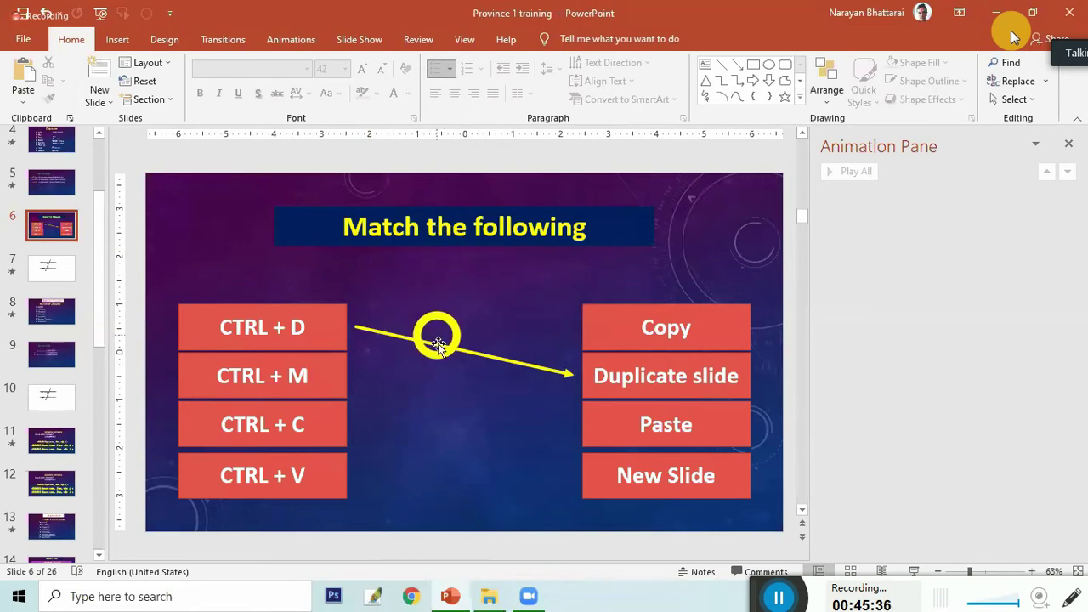
click(437, 344)
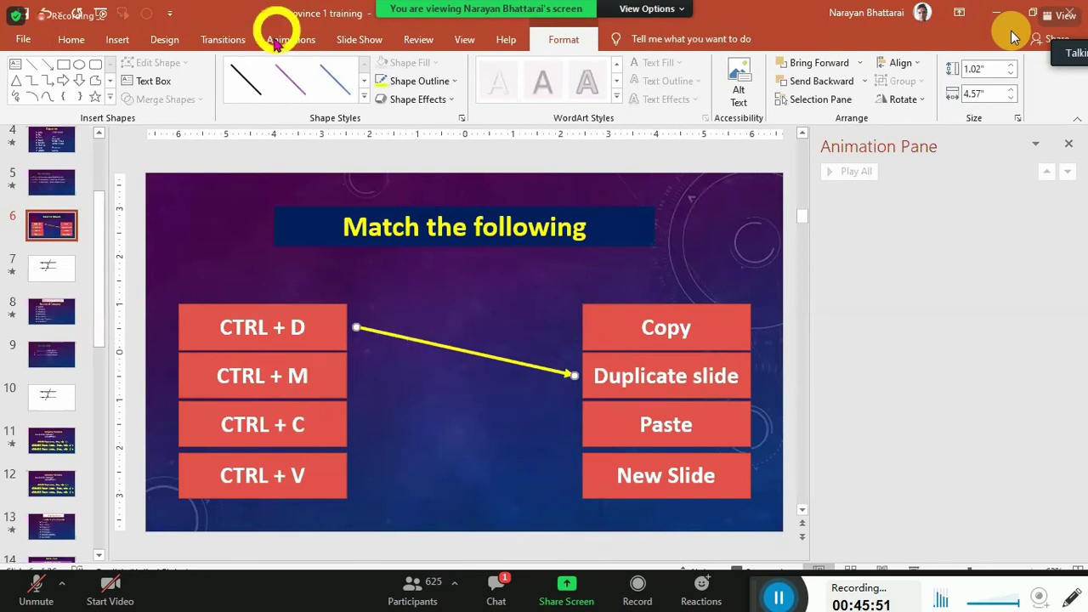
click(276, 39)
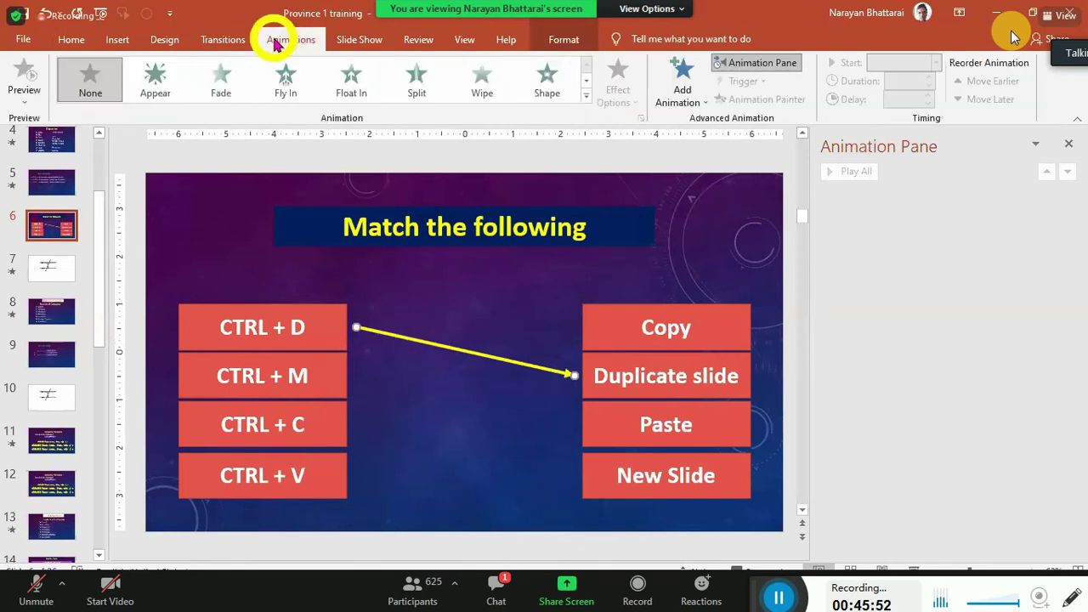
Apply a Wipe entrance animation with From Left direction to the CTRL + D arrow
click(483, 82)
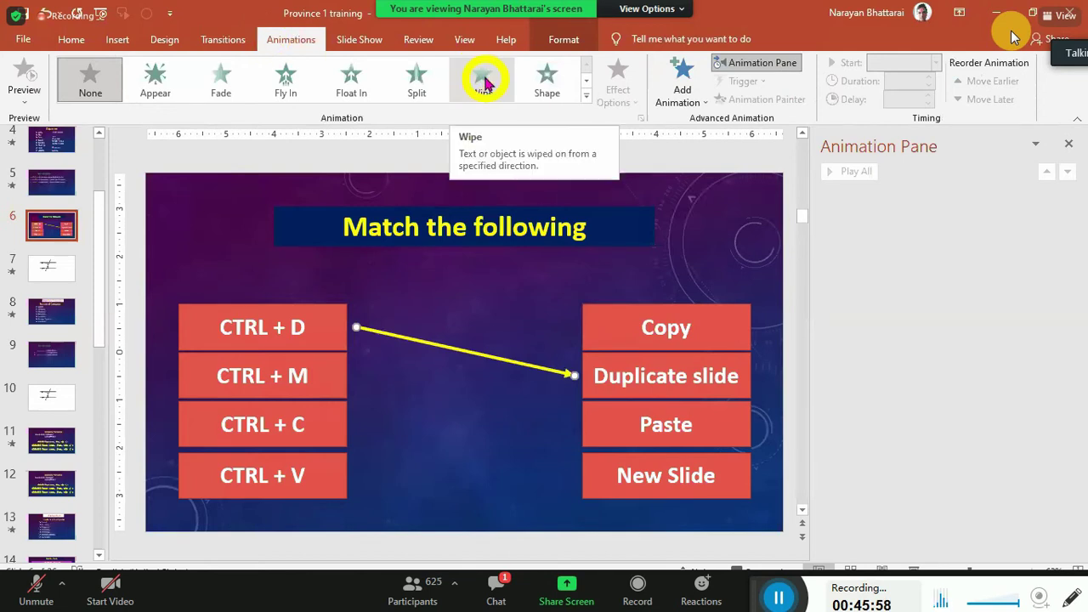
click(483, 80)
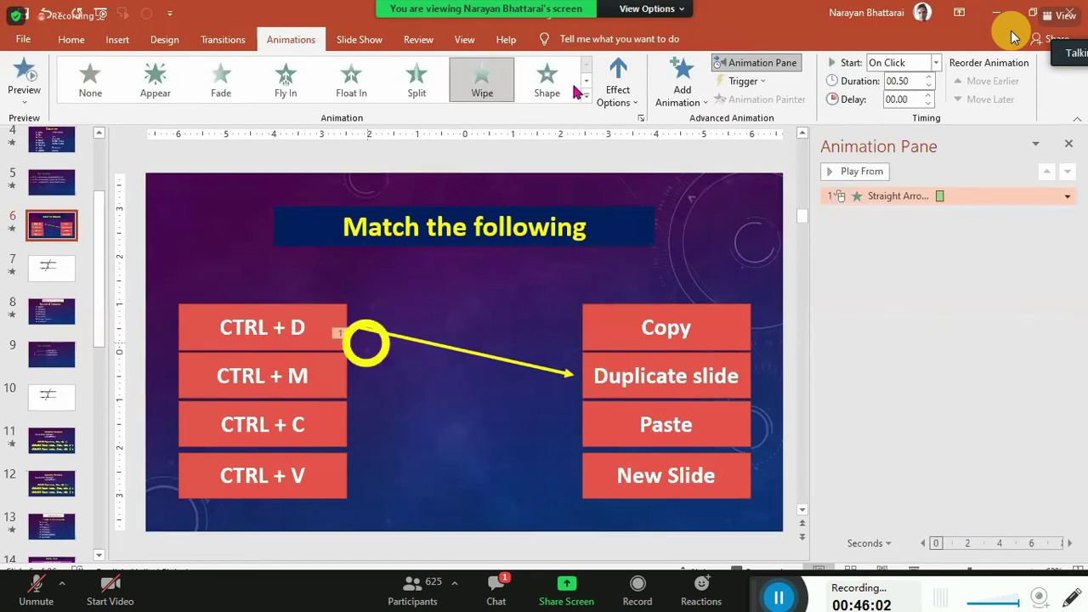
click(620, 87)
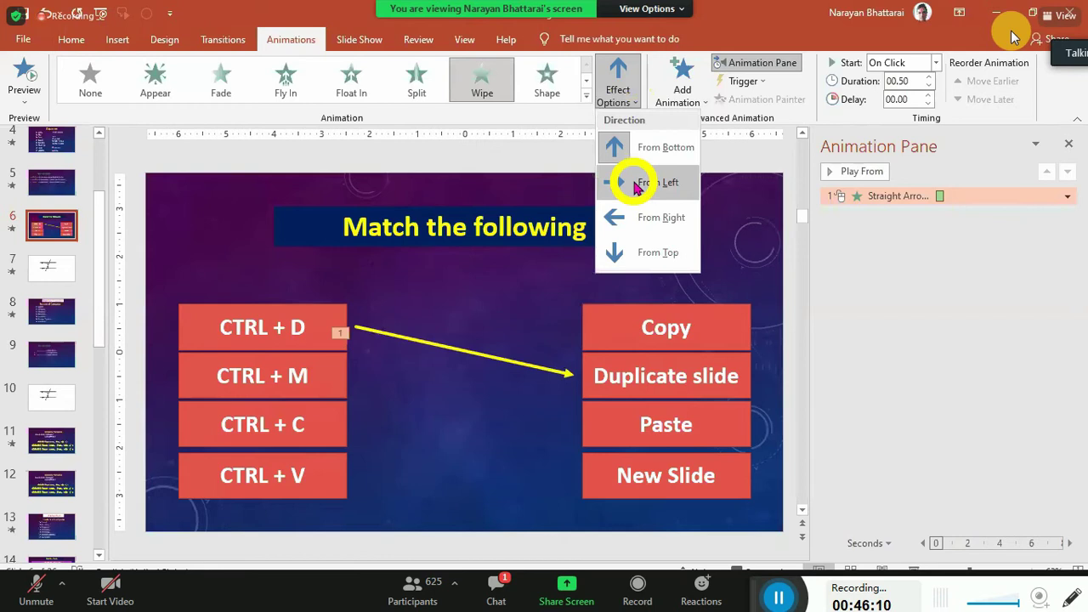
click(645, 183)
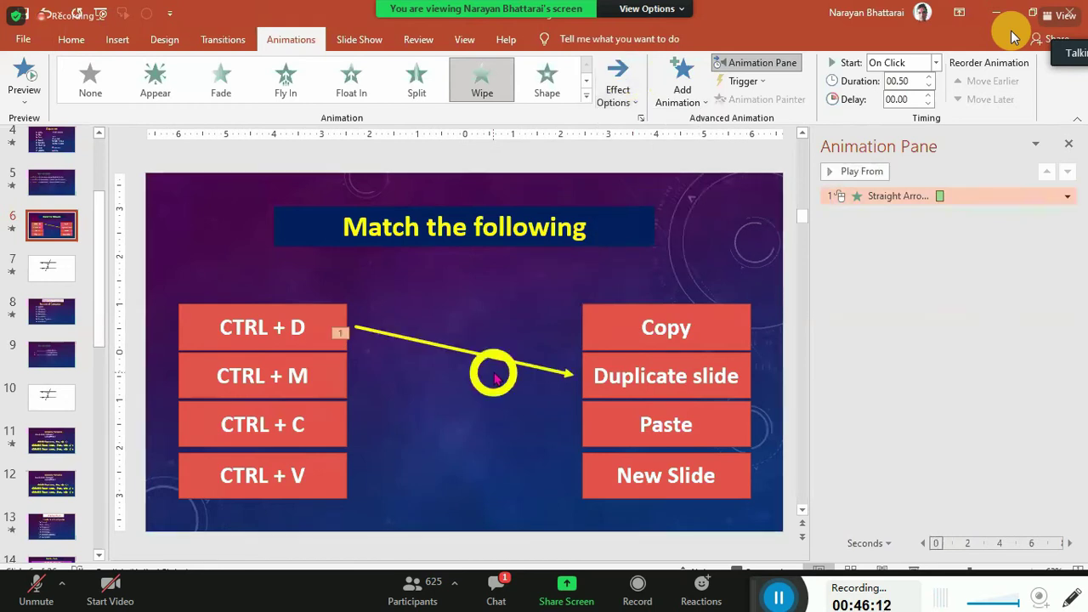
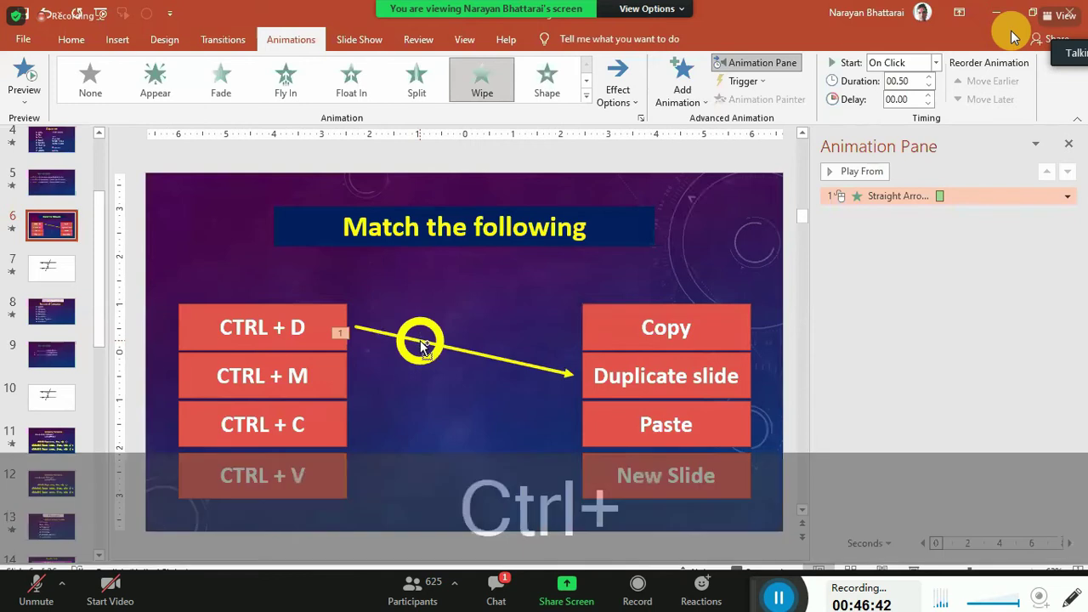
Duplicate the yellow arrow and aim the copy from CTRL + M to New Slide
ctrl+click(424, 345)
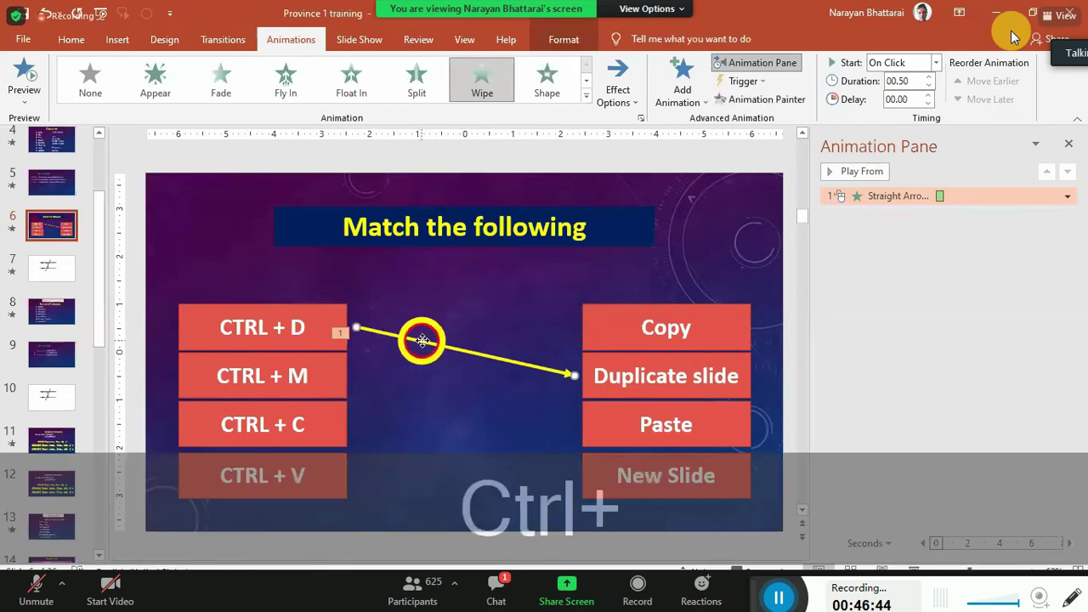
drag(422, 341, 427, 372)
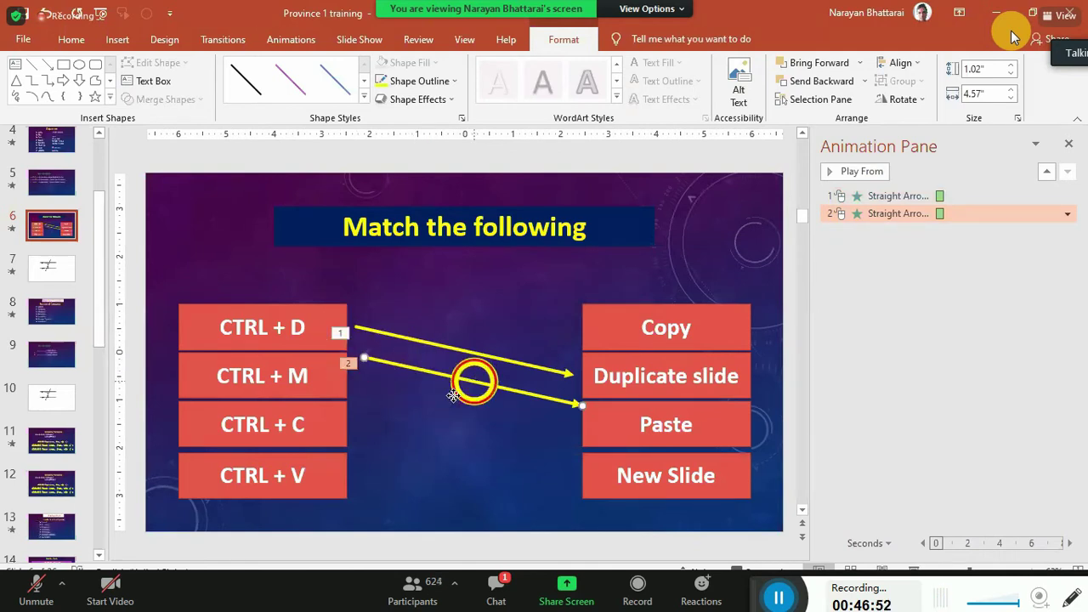
drag(473, 382, 457, 404)
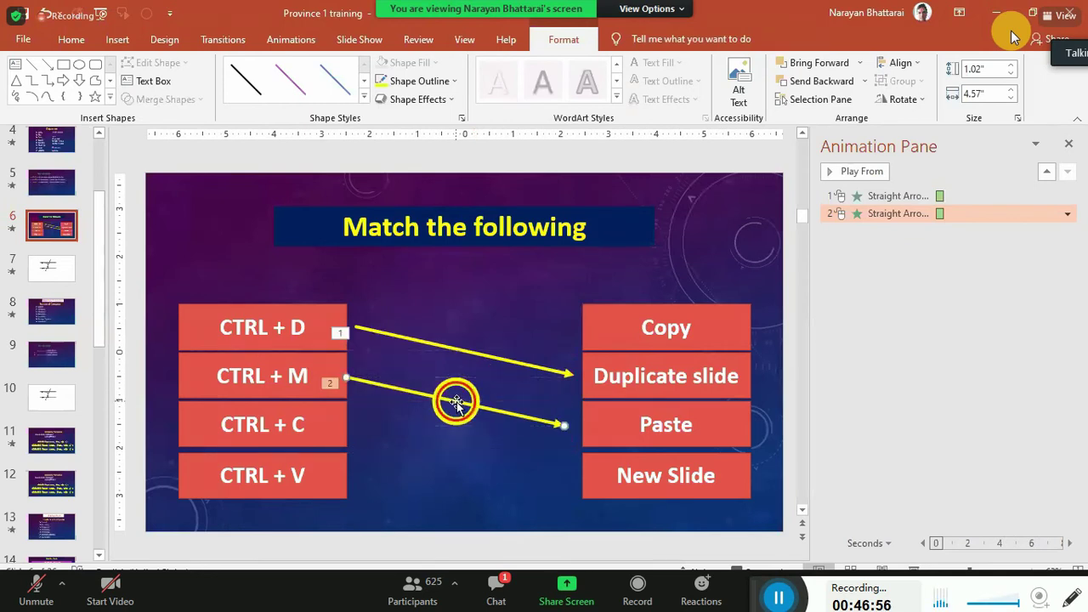
drag(561, 425, 584, 467)
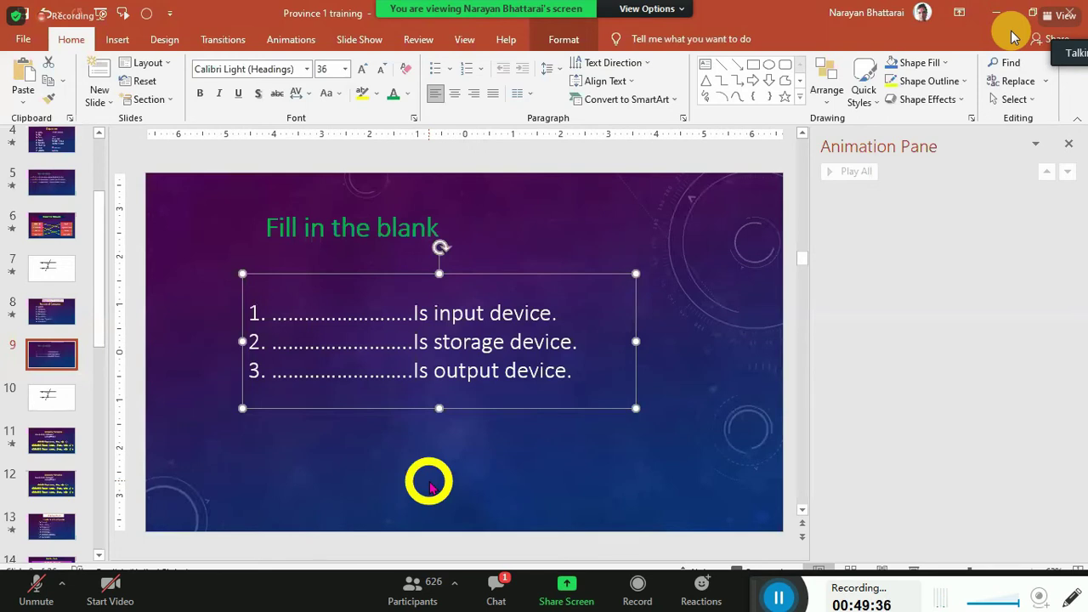
Insert a new text box at the slide's top right holding the Mouse label
drag(303, 313, 353, 313)
click(359, 313)
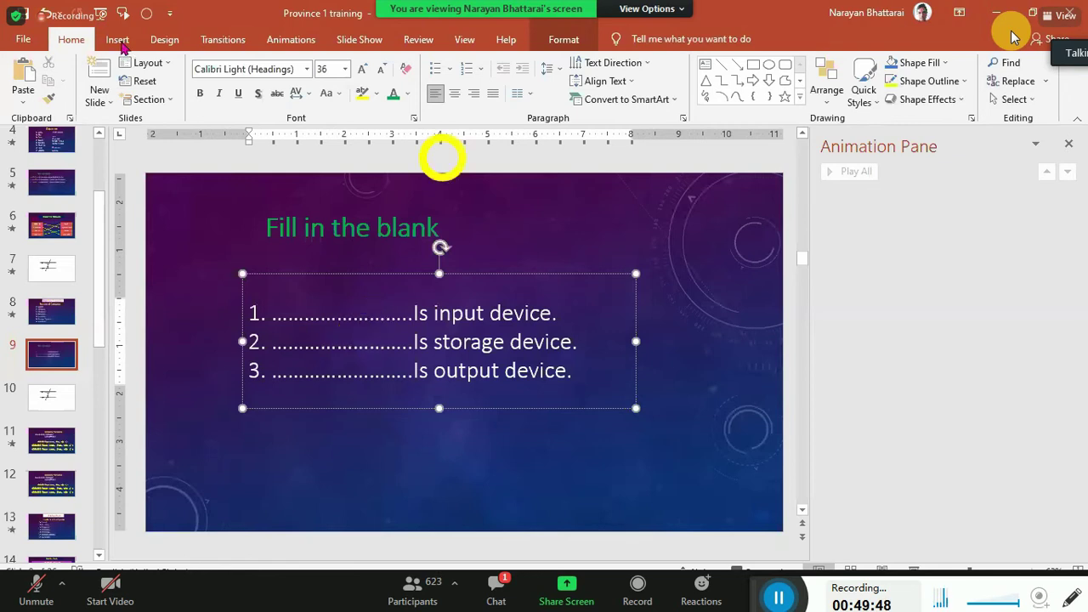
click(119, 41)
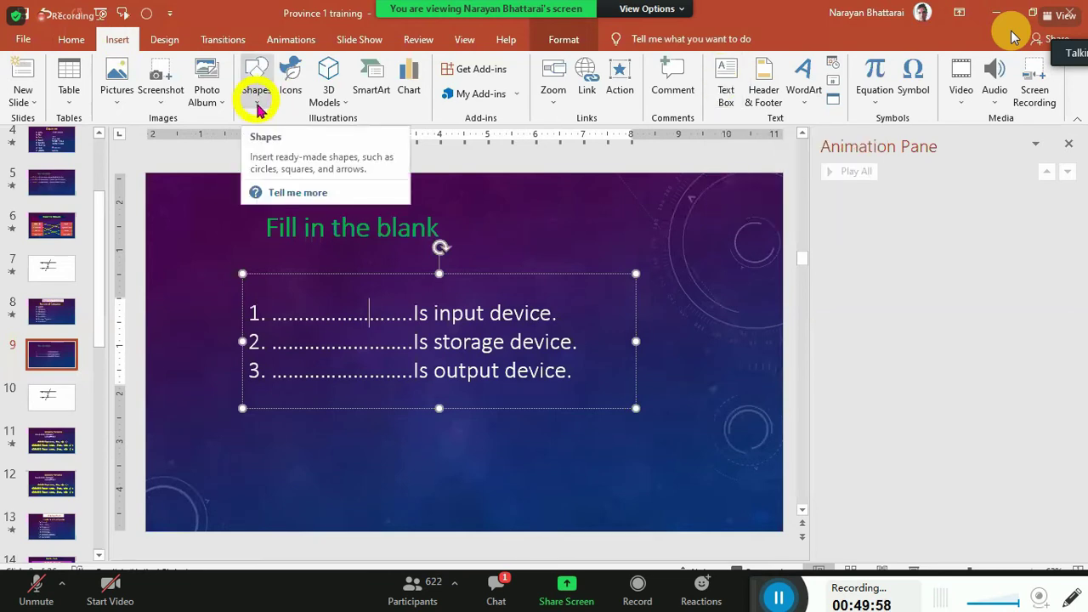
click(256, 93)
click(725, 85)
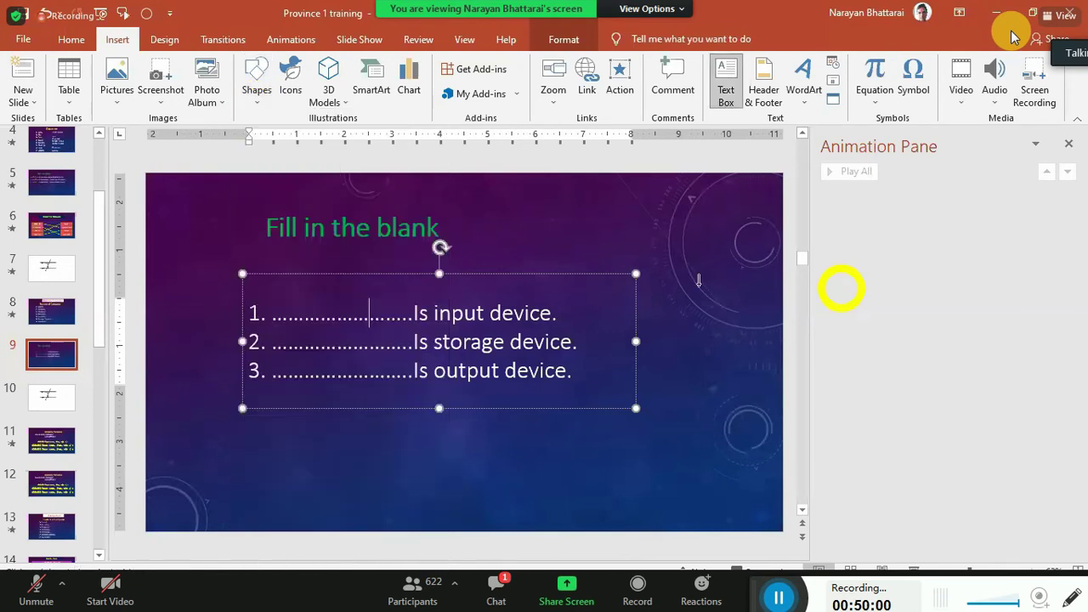
key(Escape)
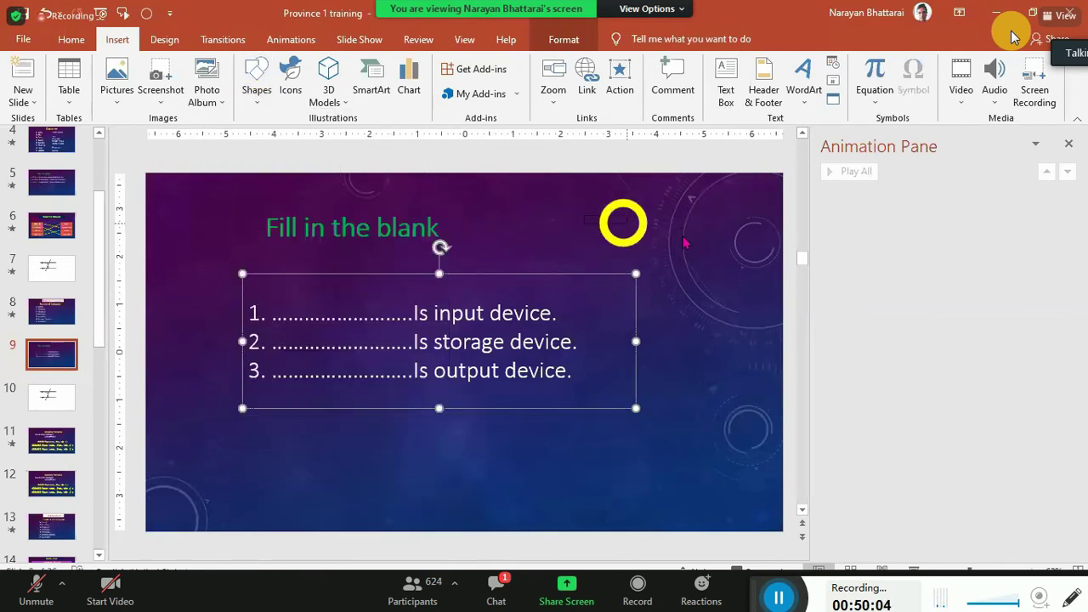
click(589, 224)
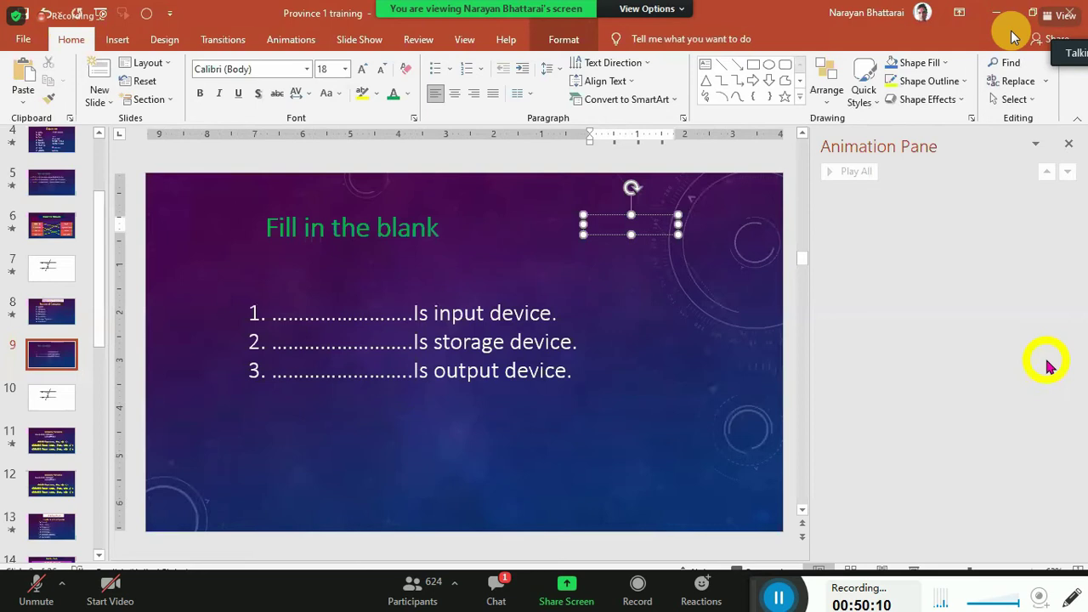
text(Mo)
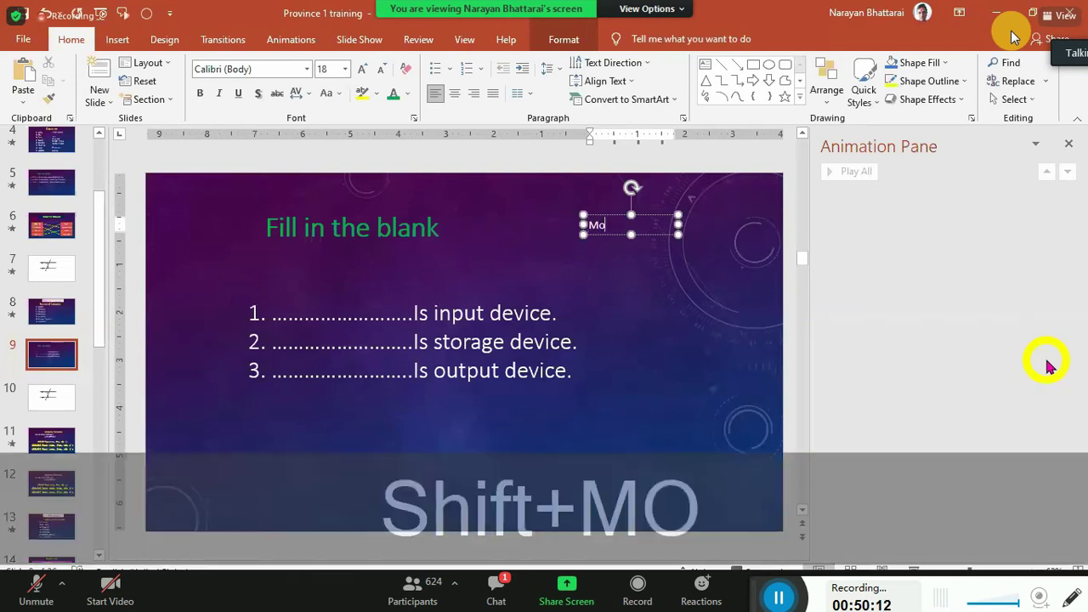
text(us)
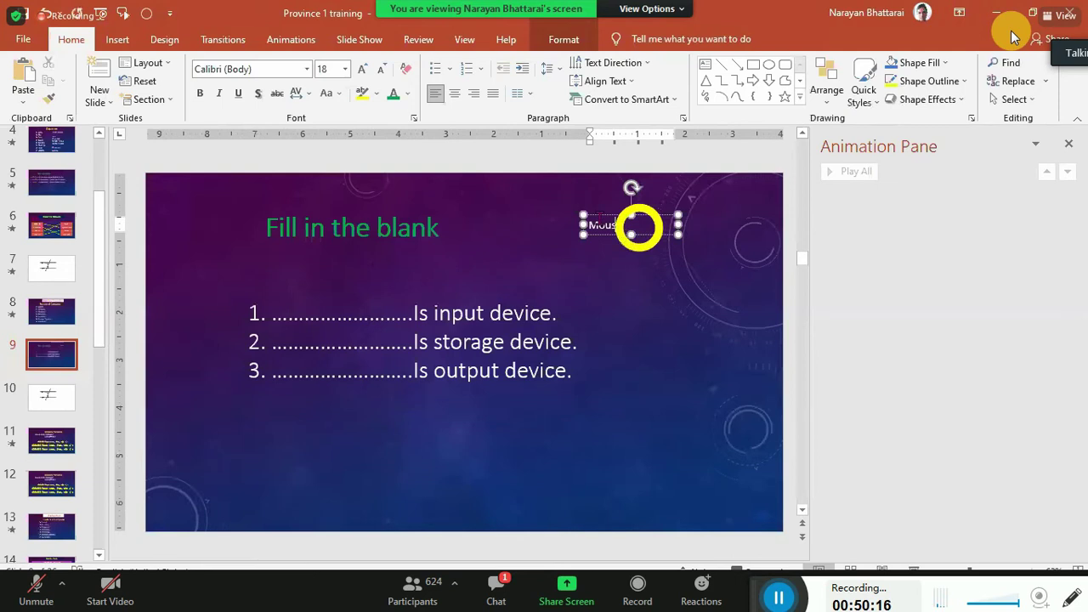
click(639, 271)
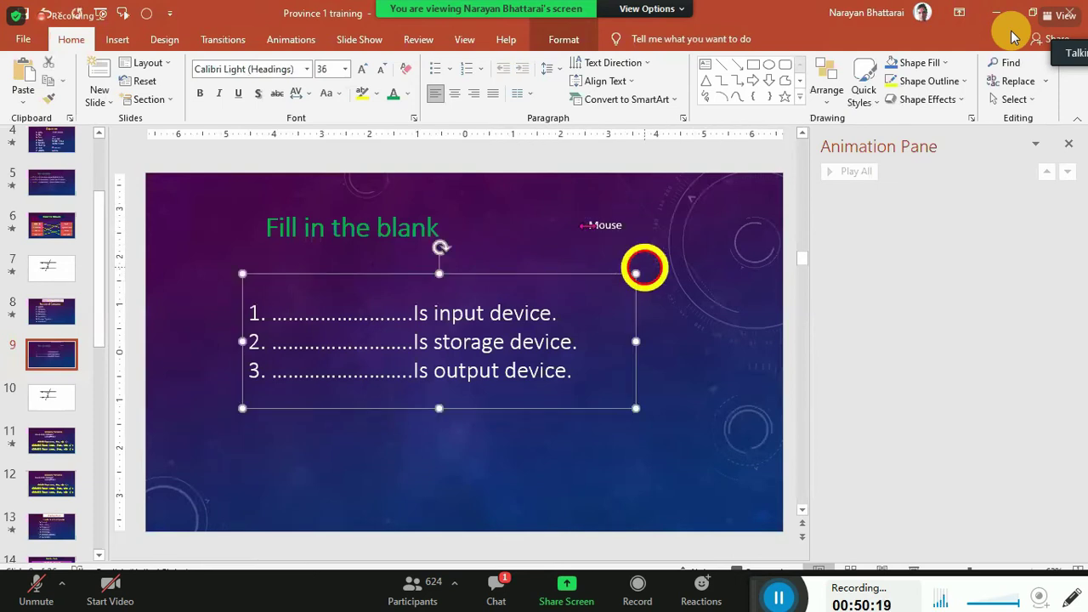
Colour the Mouse text gold and enlarge it to 24 pt
double_click(626, 226)
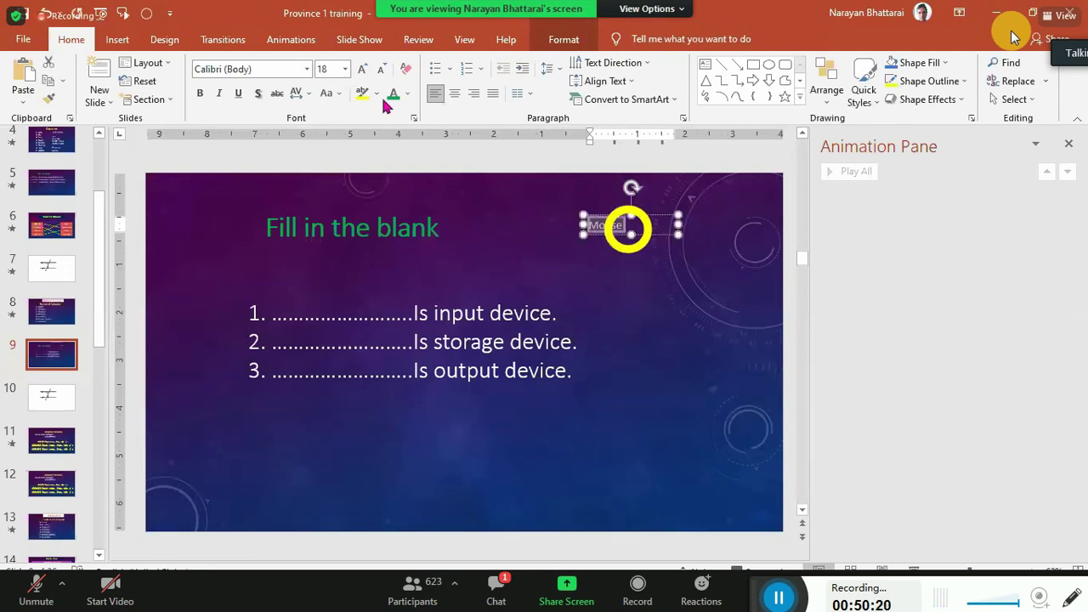
click(406, 94)
click(419, 218)
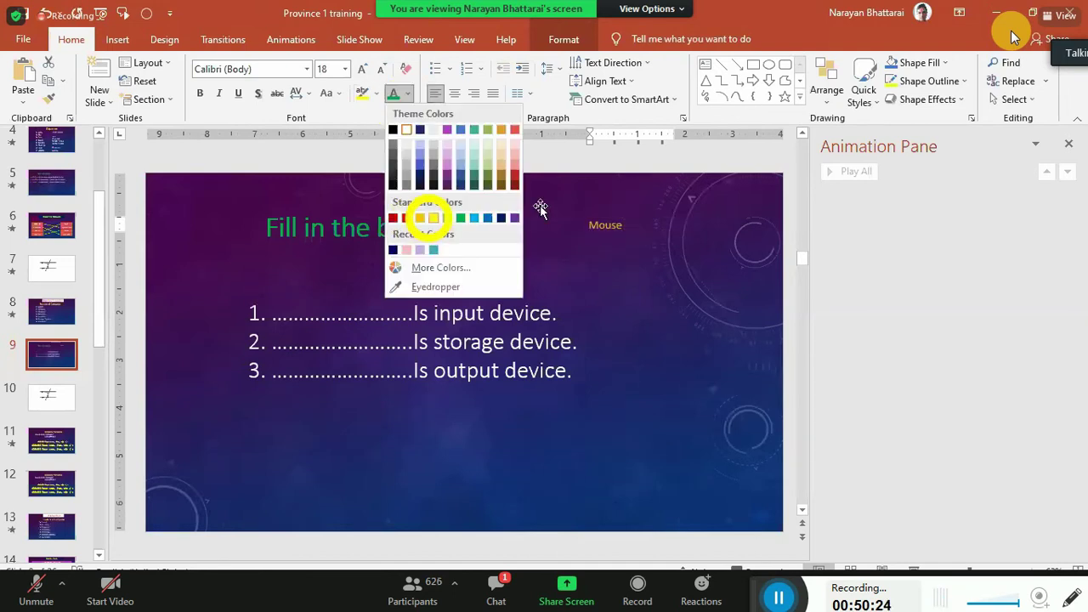
click(618, 219)
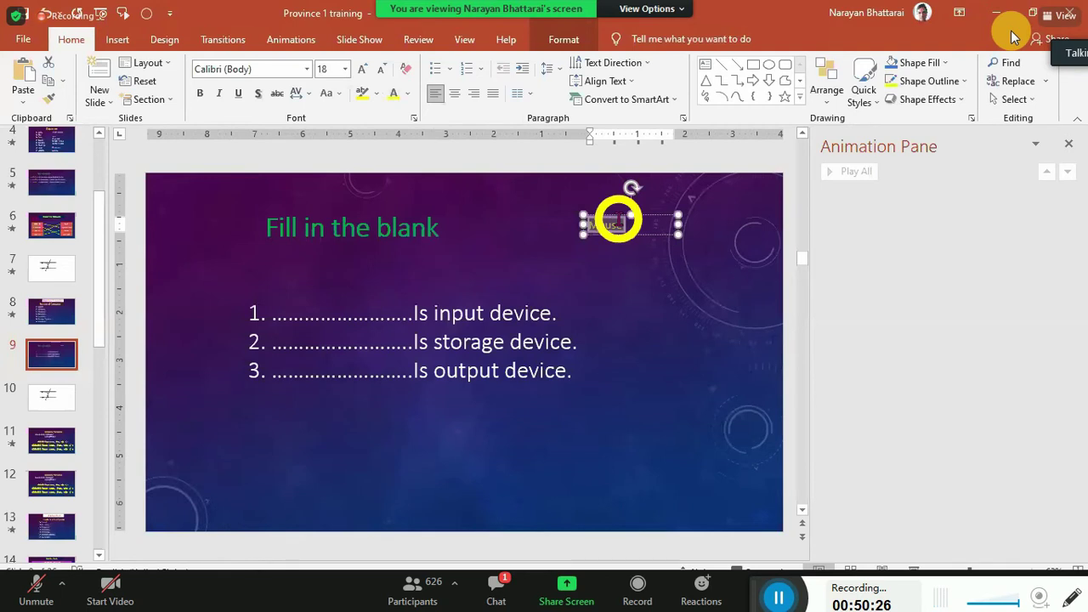
click(363, 70)
click(363, 71)
click(635, 279)
click(604, 227)
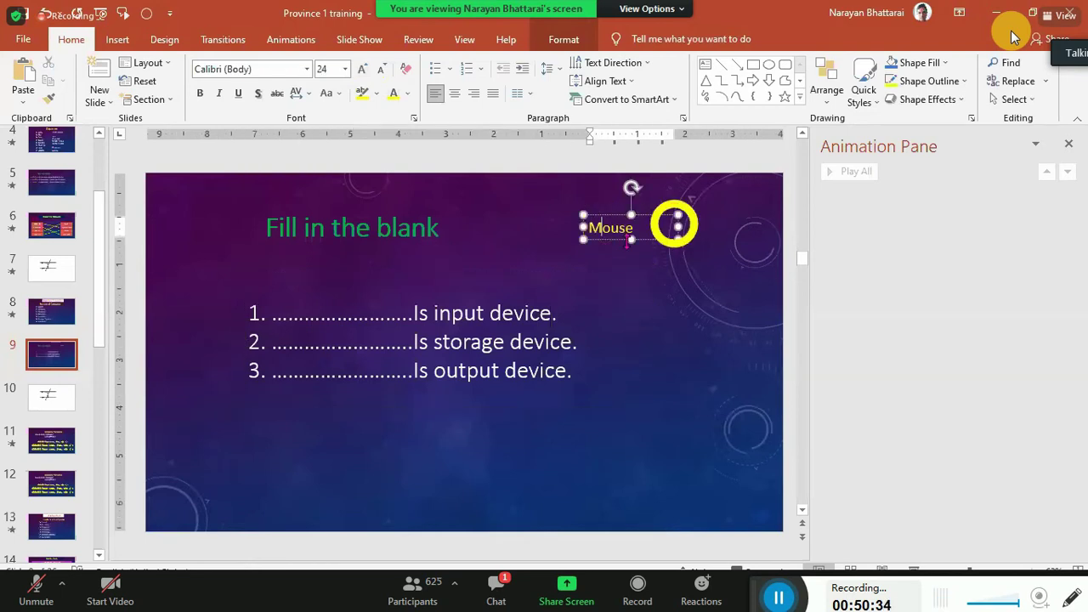
Narrow the Mouse box slightly and drop it onto the first blank
drag(678, 226, 670, 226)
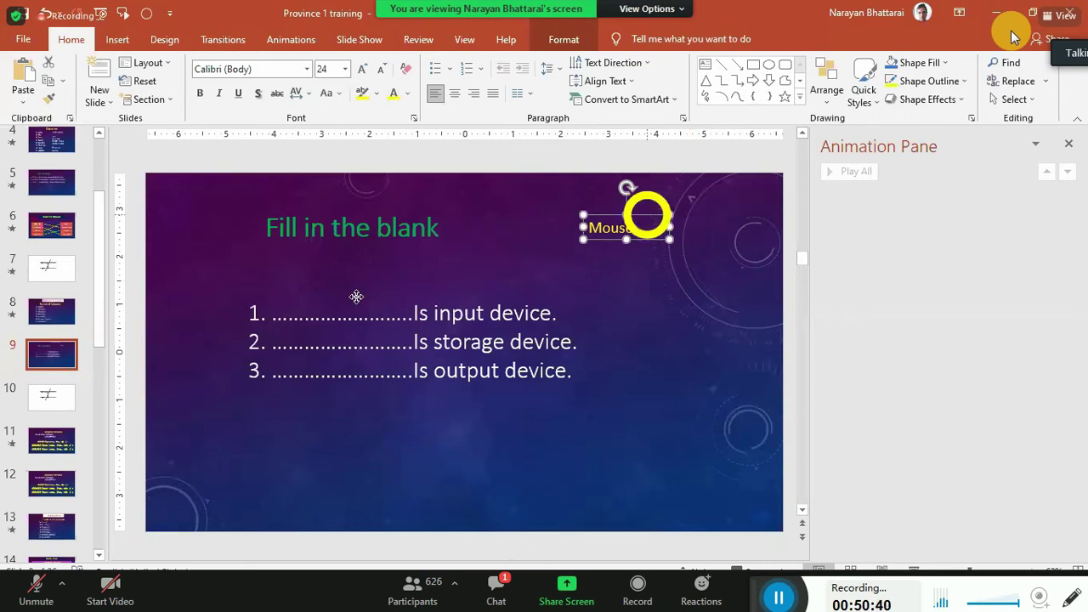
mouse_move(646, 223)
mouse_down()
mouse_move(356, 295)
mouse_move(390, 332)
mouse_up()
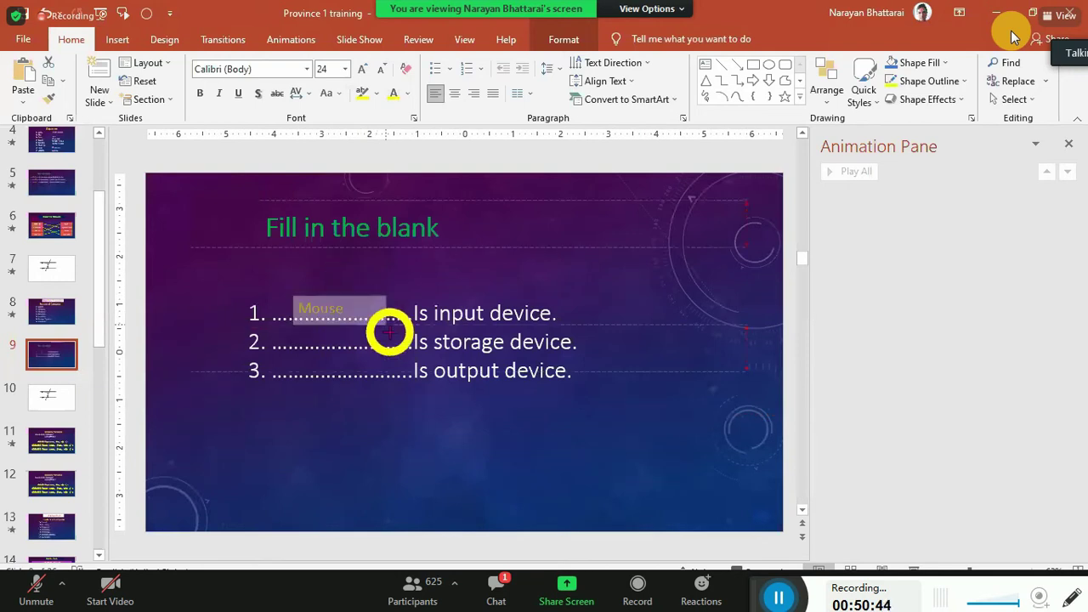
drag(390, 333, 390, 332)
text(Pen drive)
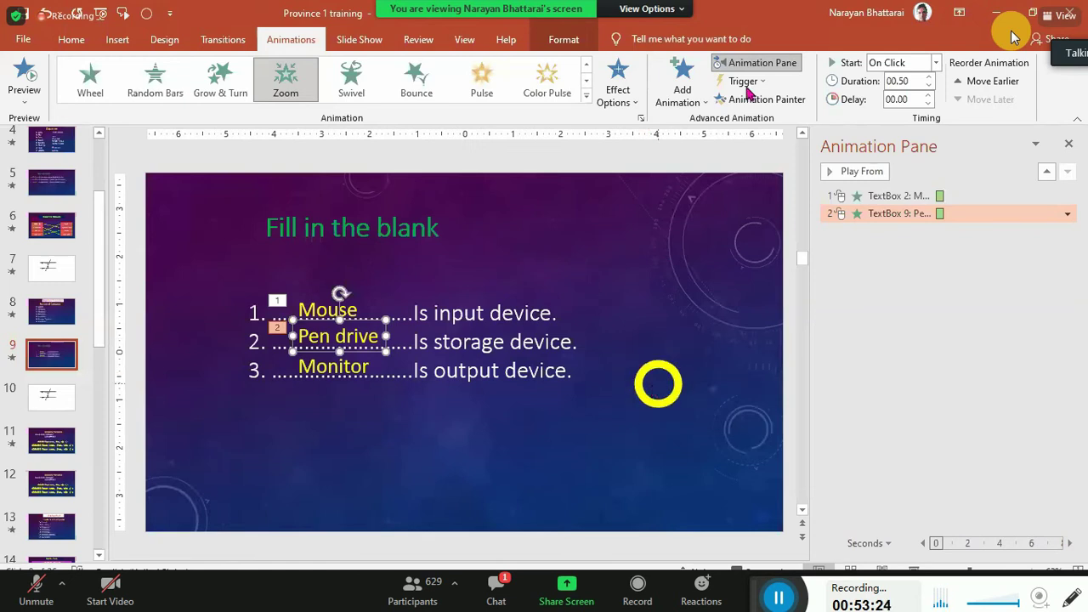
Remove Pen drive's animation and paint Mouse's Zoom animation onto the Pen drive box
key(Delete)
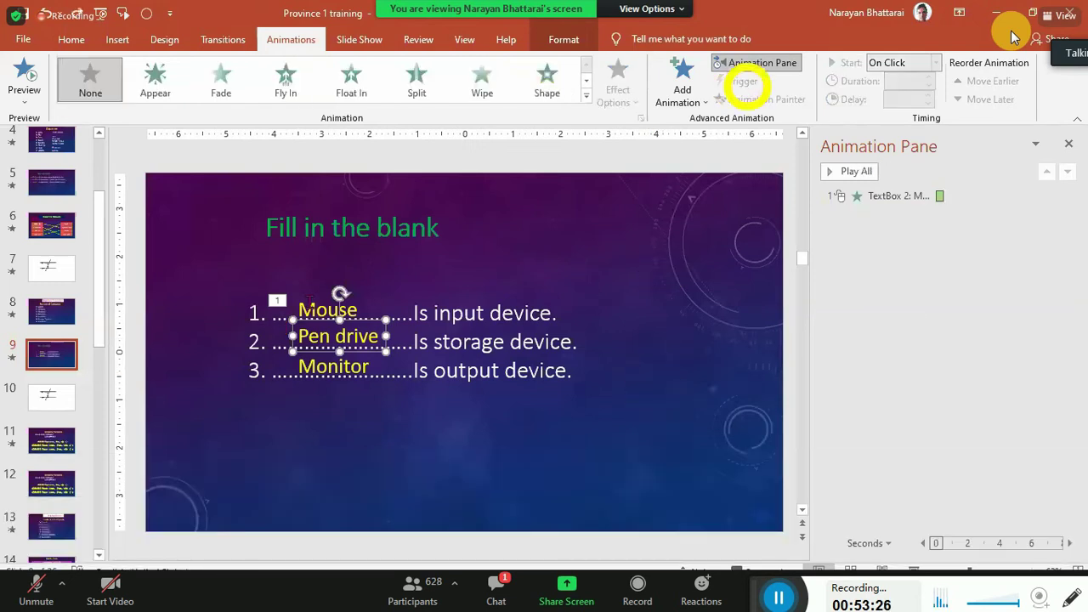
click(309, 304)
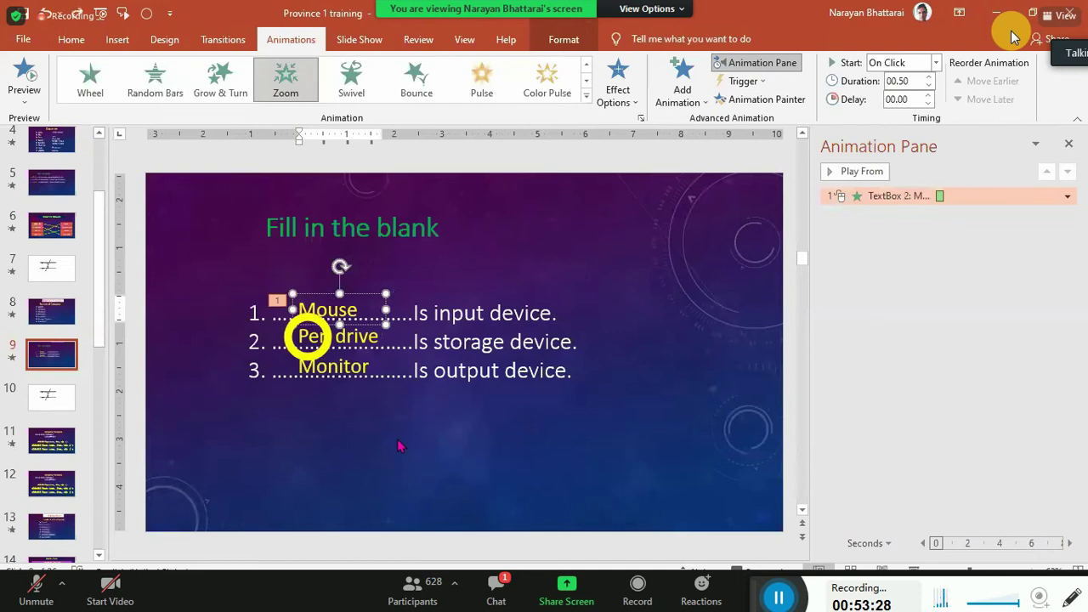
click(361, 293)
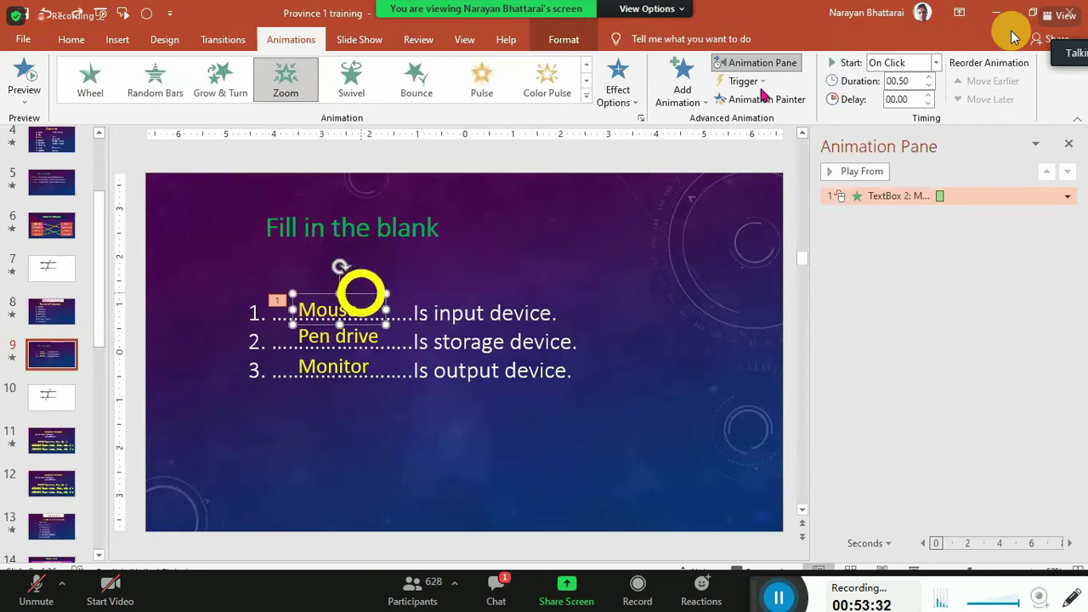
click(735, 99)
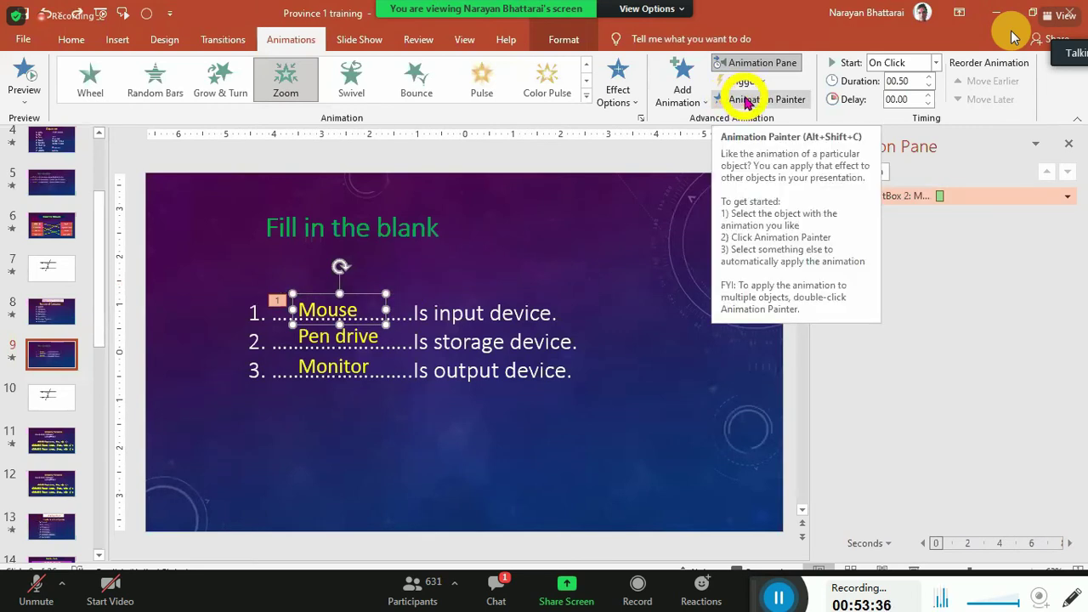
click(744, 100)
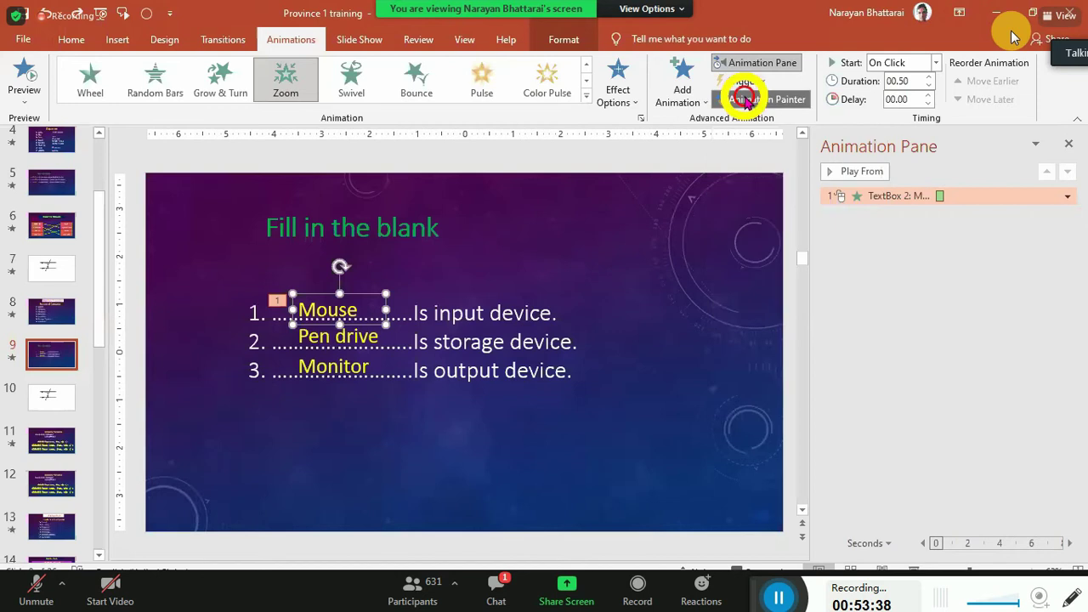
click(380, 337)
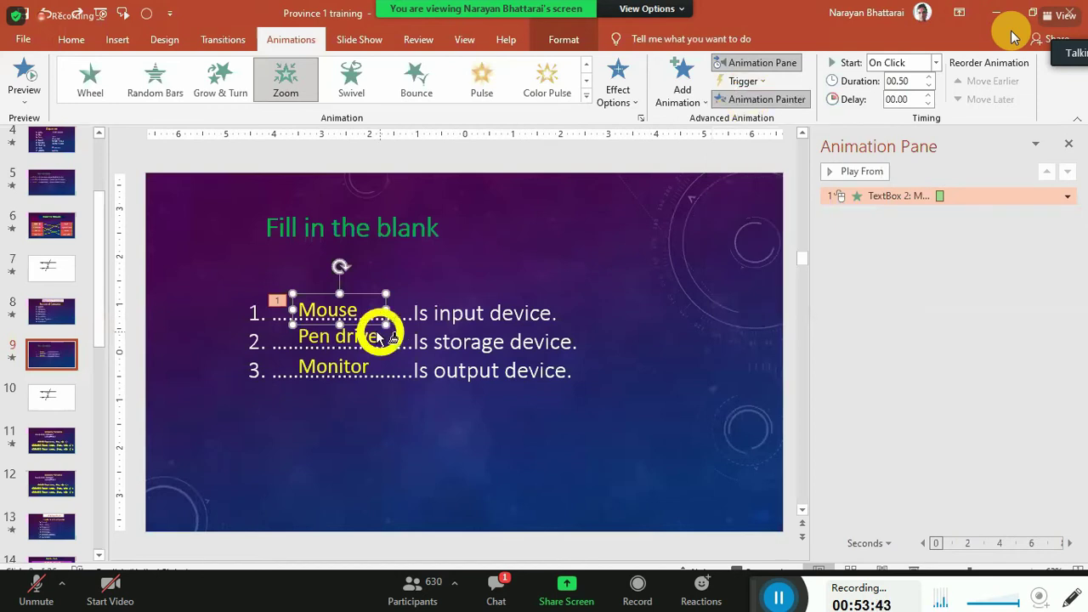
click(367, 337)
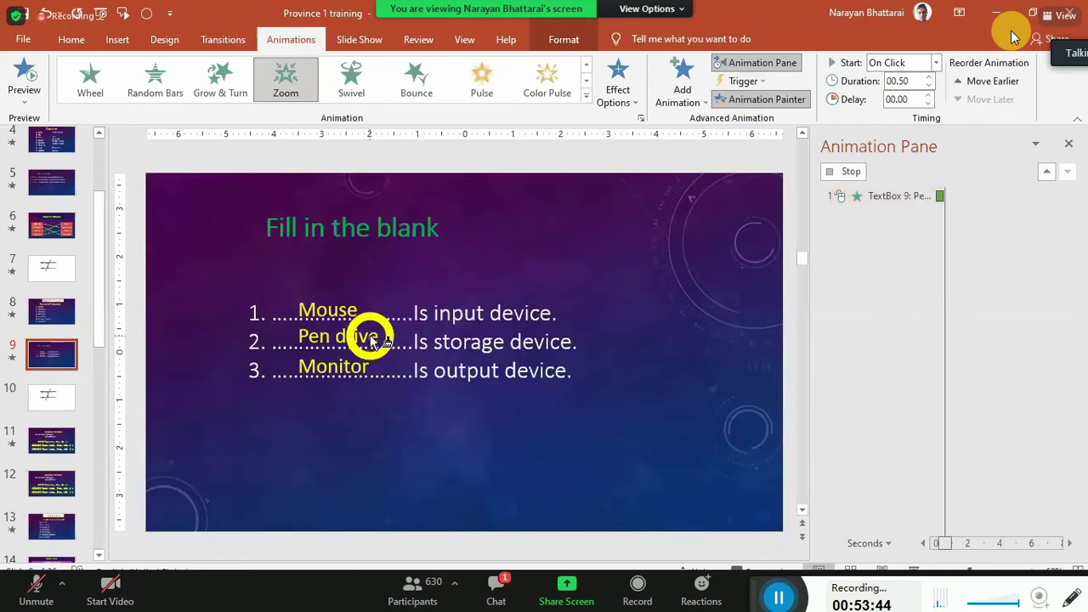
Apply the copied Zoom animation to the Monitor box and check its animation
click(595, 272)
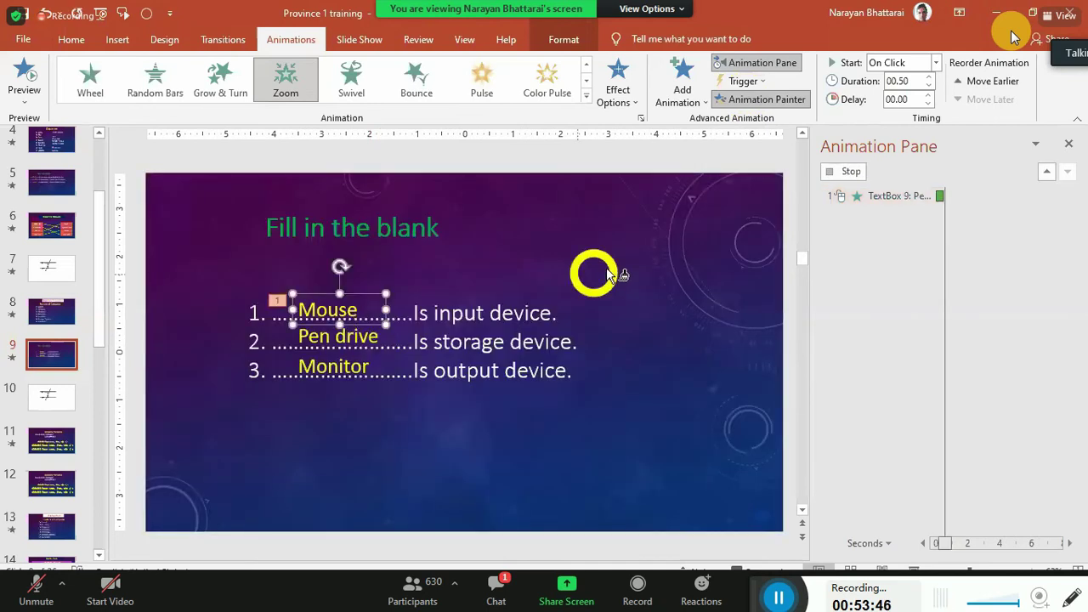
click(374, 344)
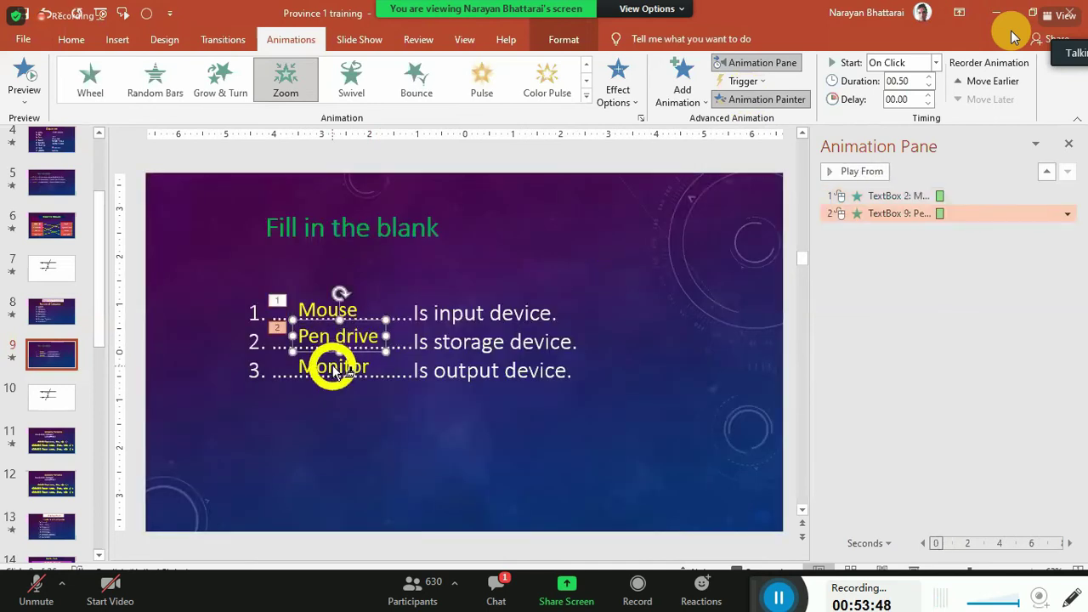
click(335, 369)
click(706, 397)
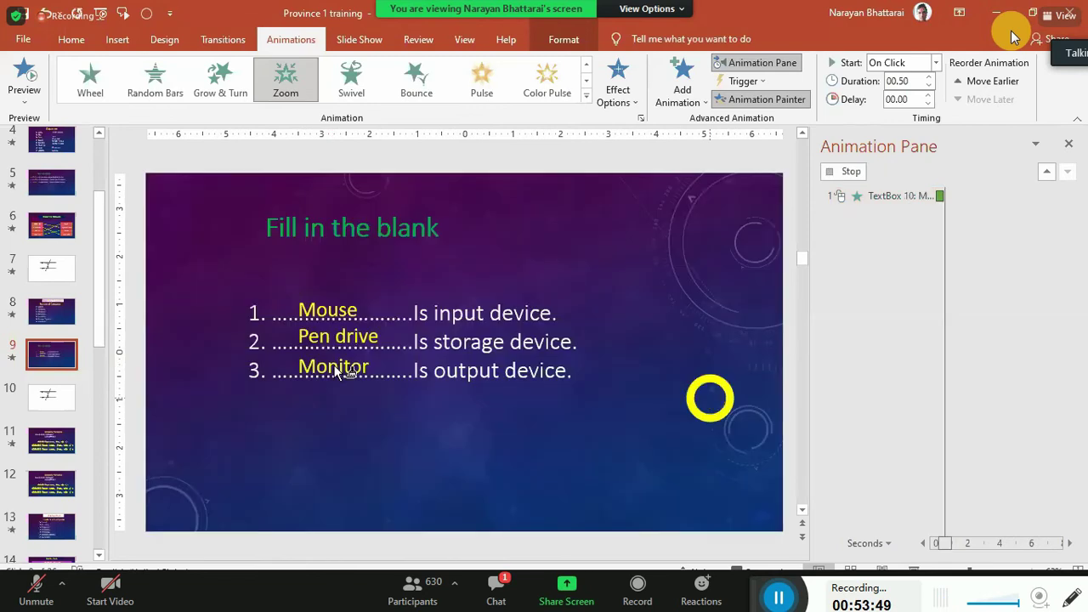
click(414, 430)
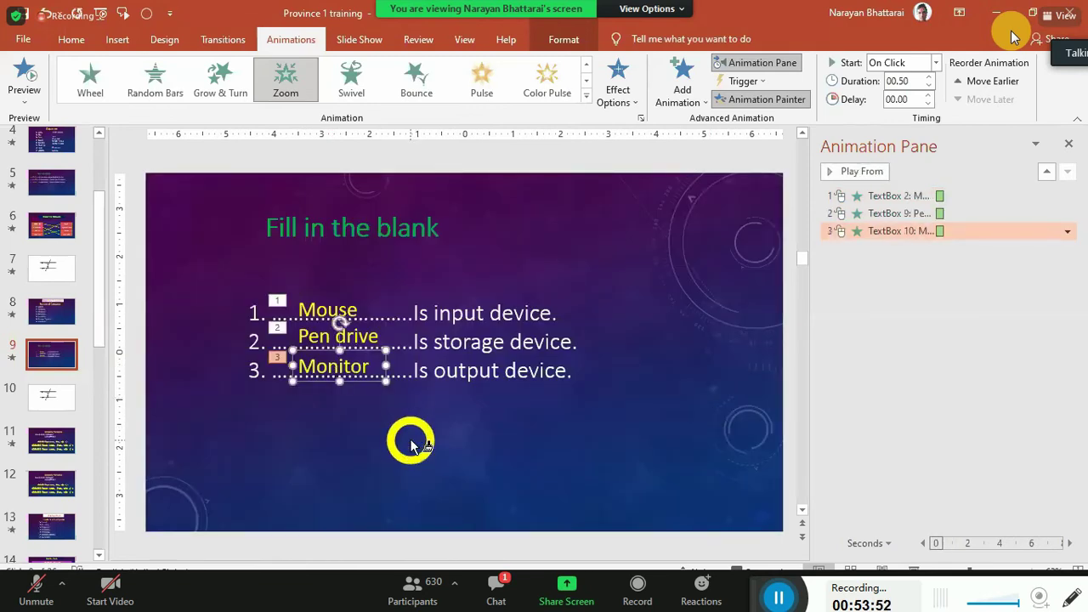
click(736, 102)
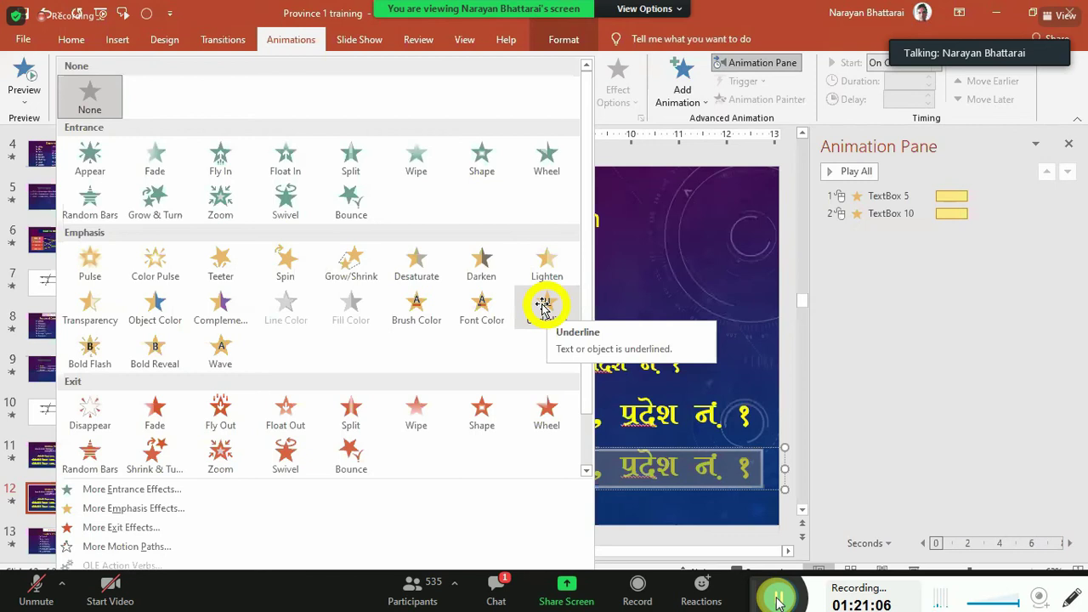
Give the bottom text line an Underline emphasis with a 0.50-second duration
click(543, 308)
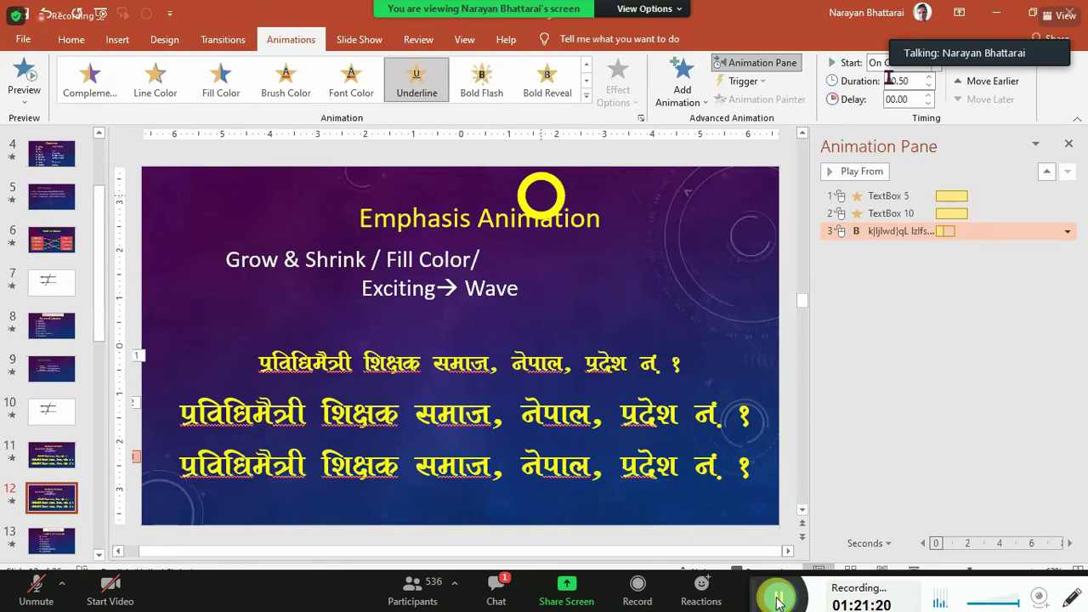
click(888, 79)
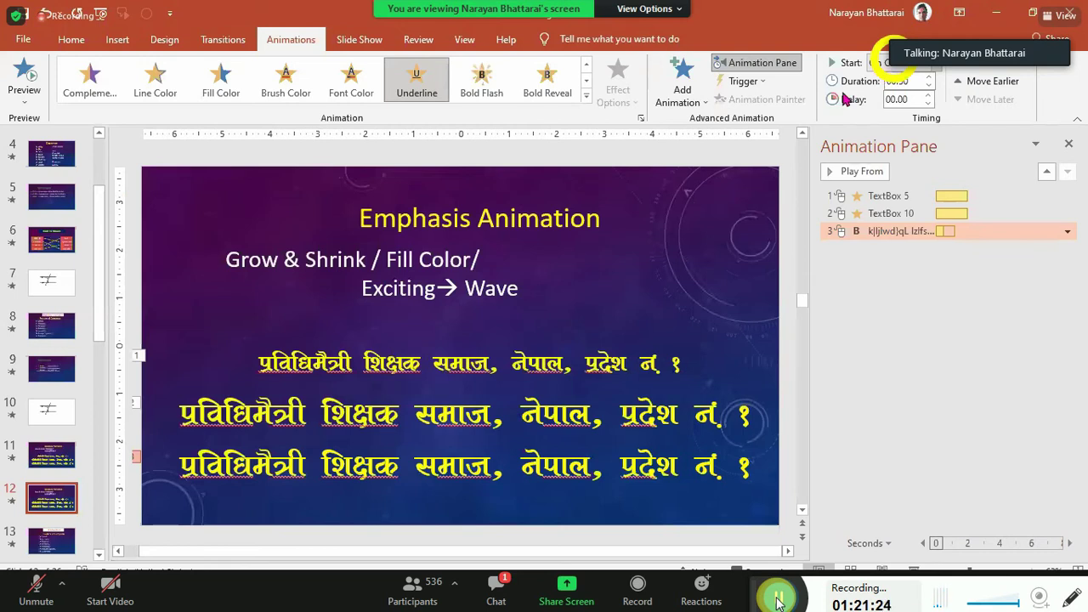
click(892, 81)
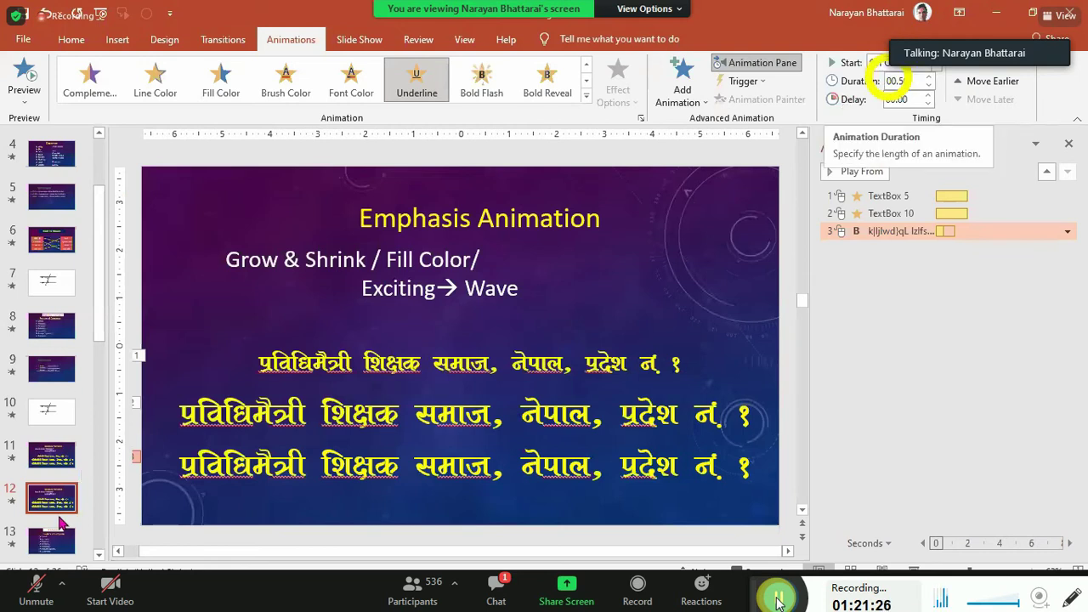
click(847, 91)
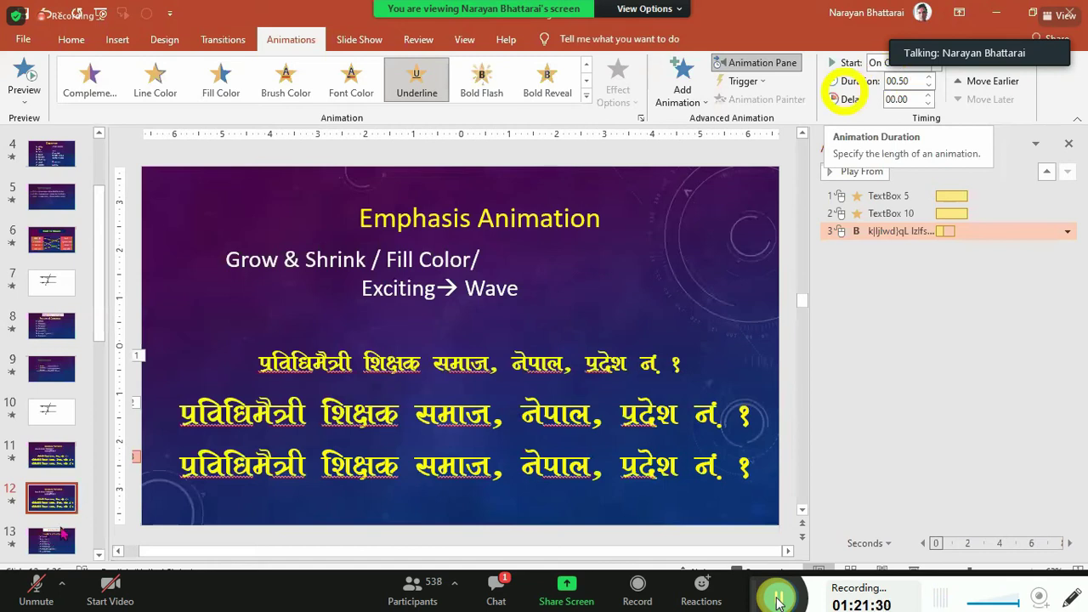
Go to slide 13, Exit Animation
click(162, 372)
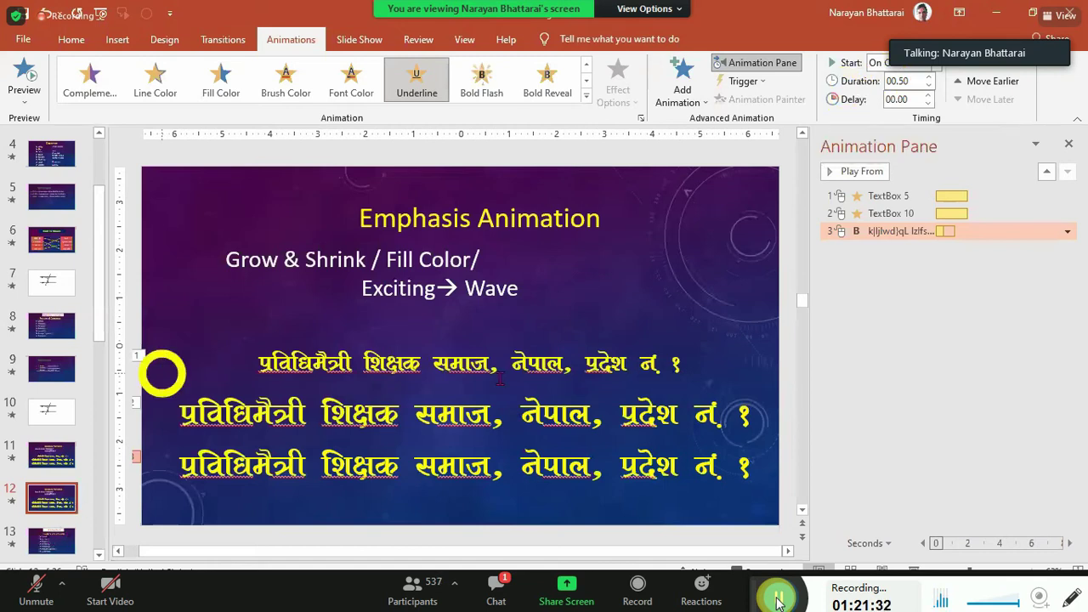
scroll(500, 379, down, 1)
click(500, 379)
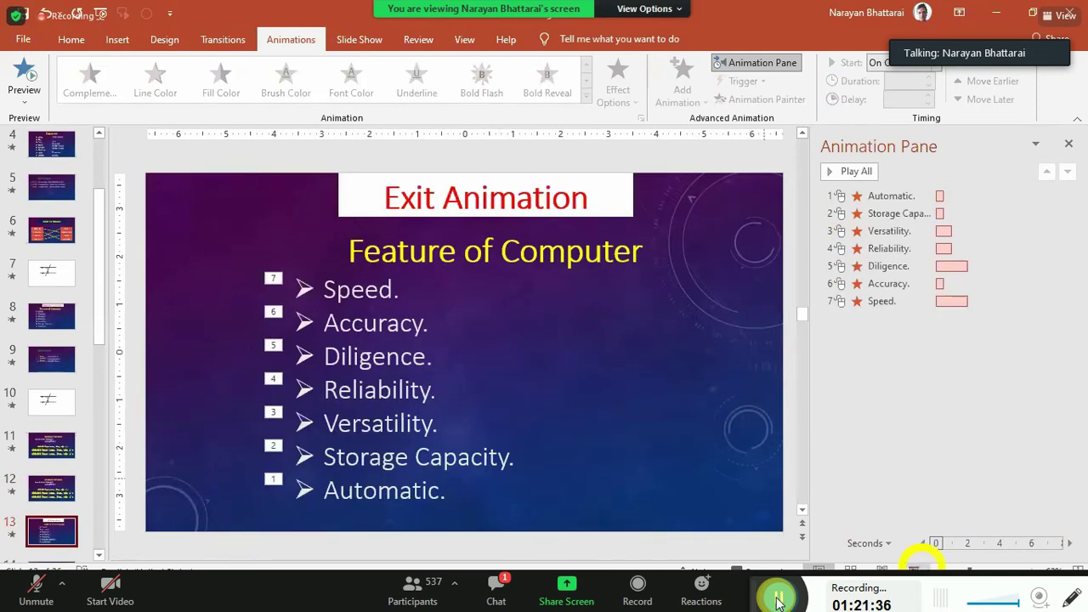
Play the slide show, then preview Bounce, Spiral Out, Basic Swivel, Boomerang and Credits exits without applying
click(915, 565)
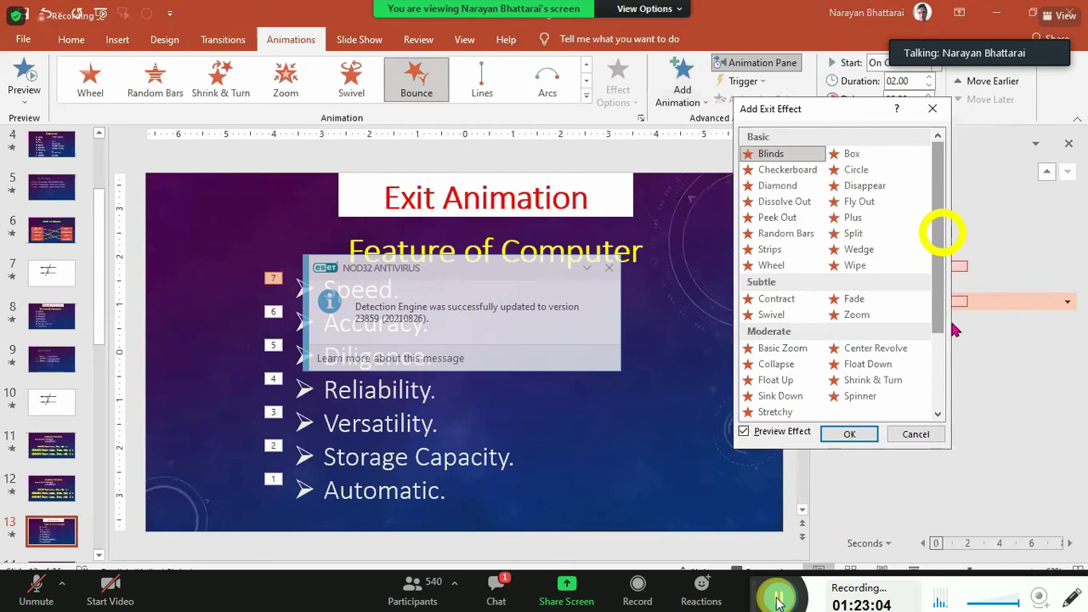
drag(942, 229, 951, 317)
click(791, 357)
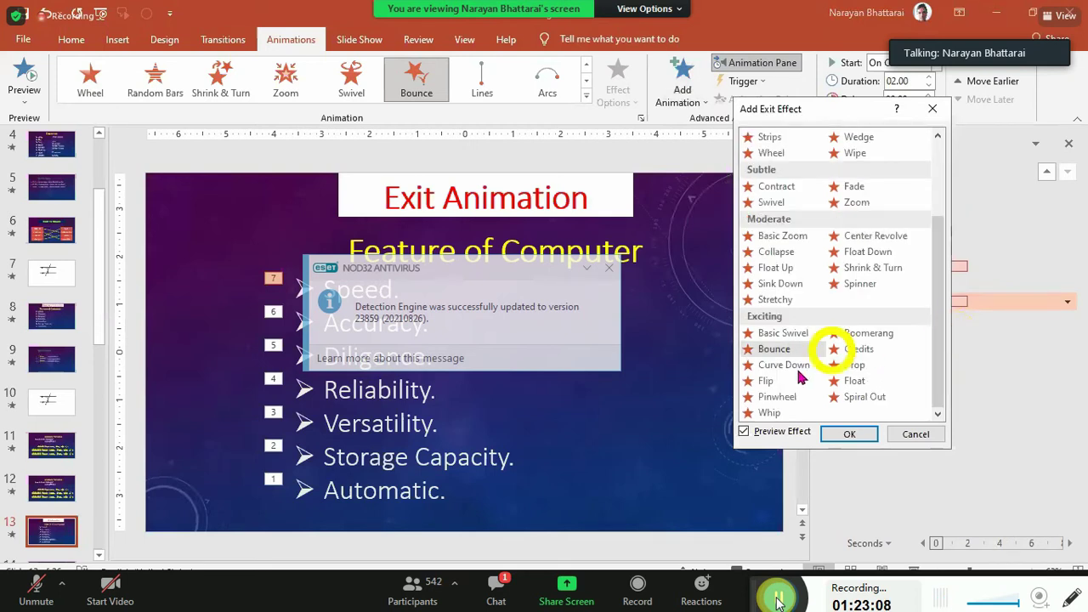
click(862, 396)
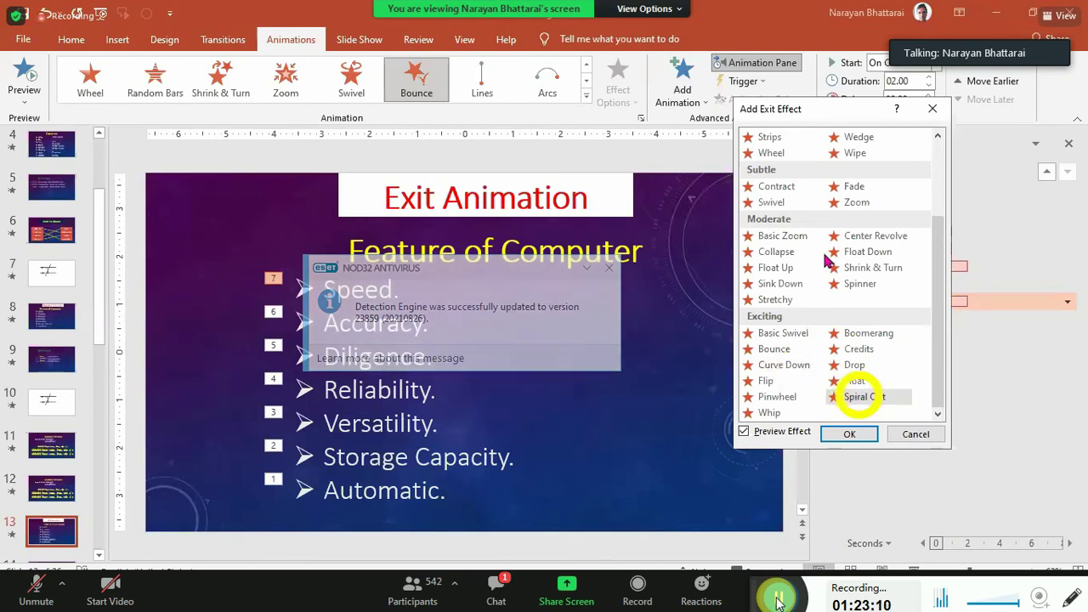
click(775, 341)
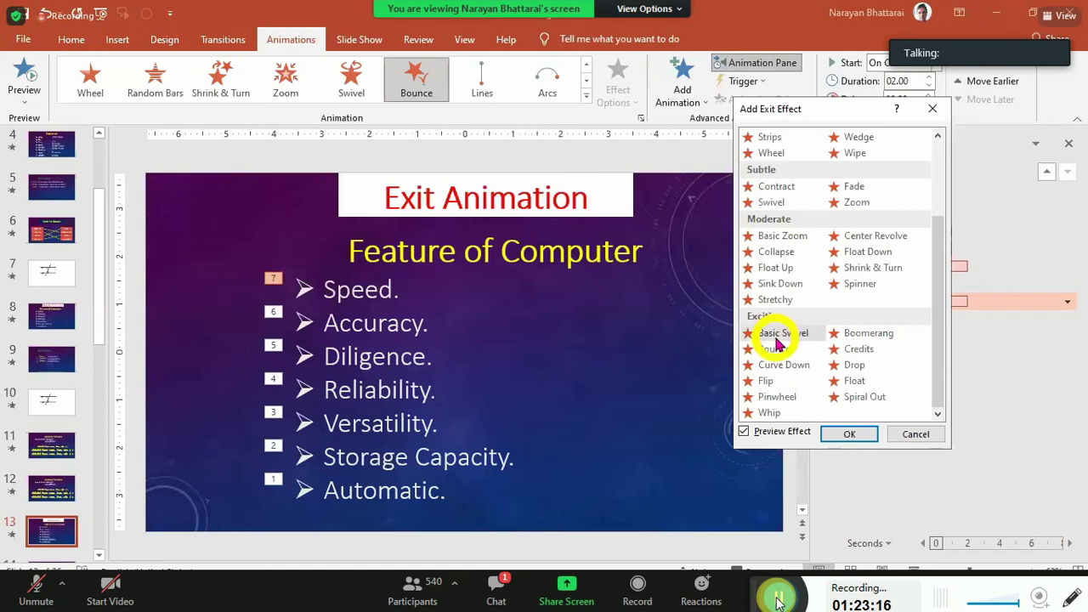
click(858, 331)
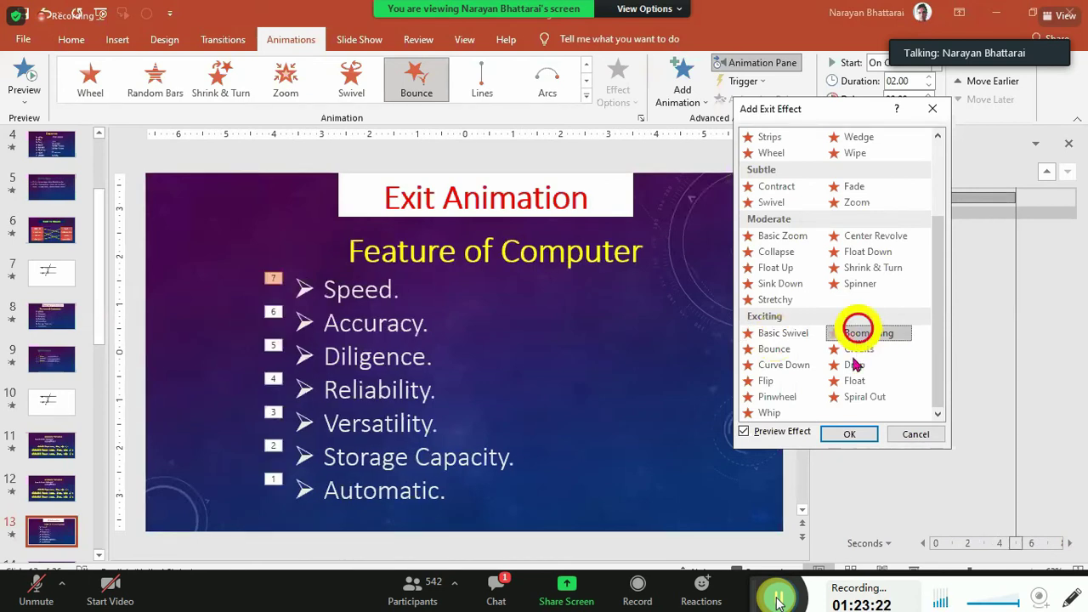
click(854, 350)
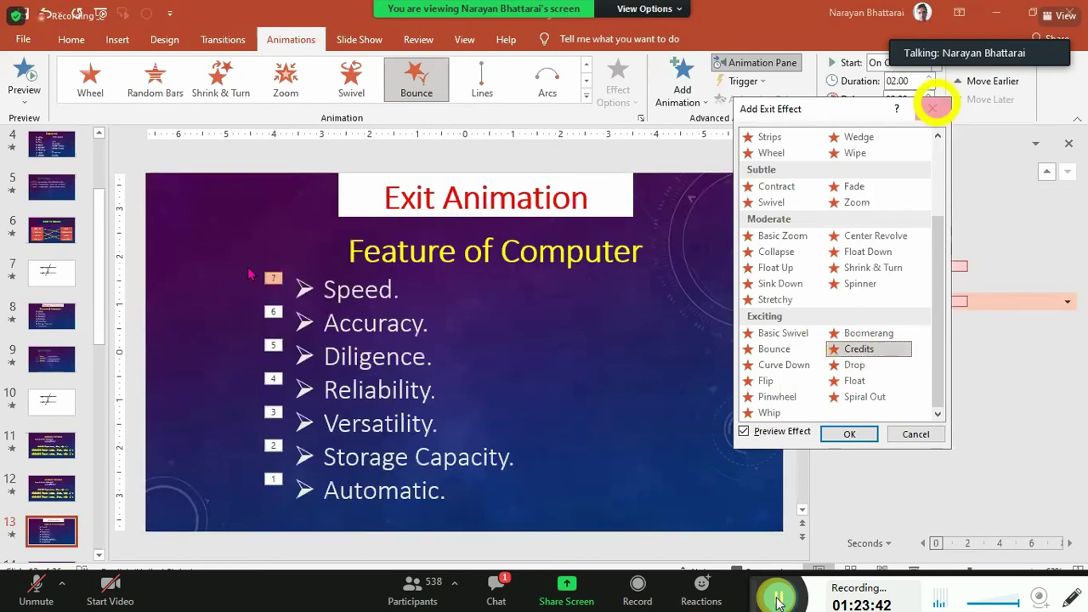
click(932, 108)
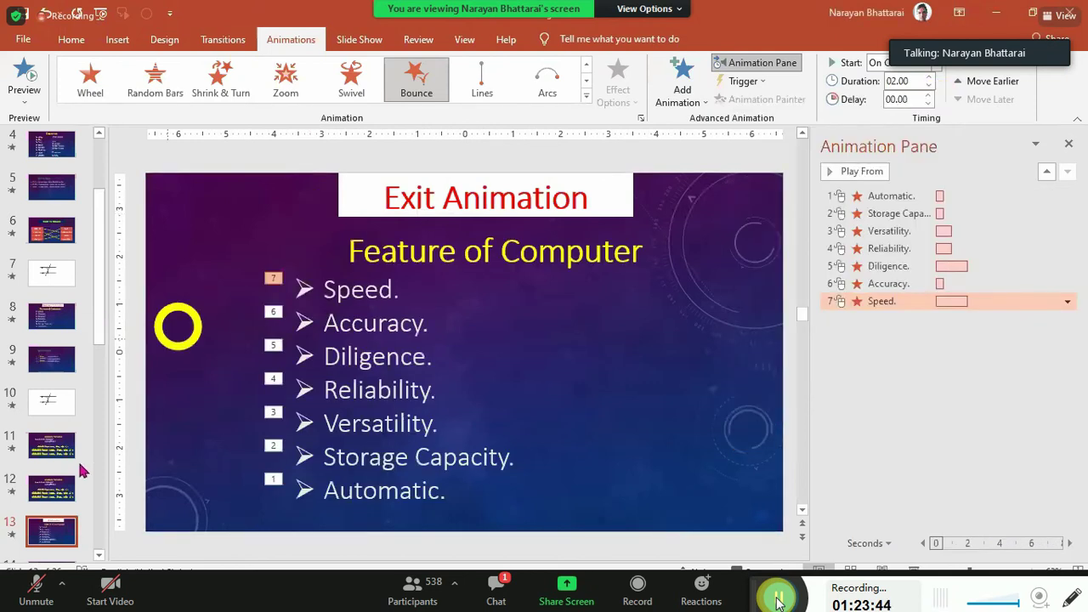
Scroll down the slide list toward the Motion Path slide
scroll(83, 470, down, 3)
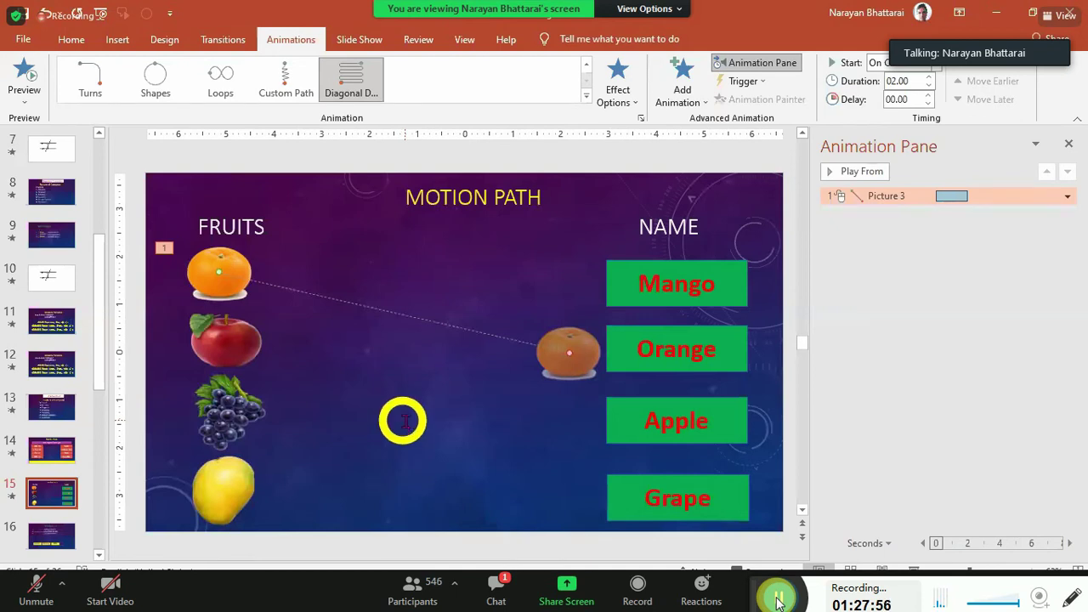
Select the apple picture and add the Lines motion path from the Add Animation gallery
click(219, 348)
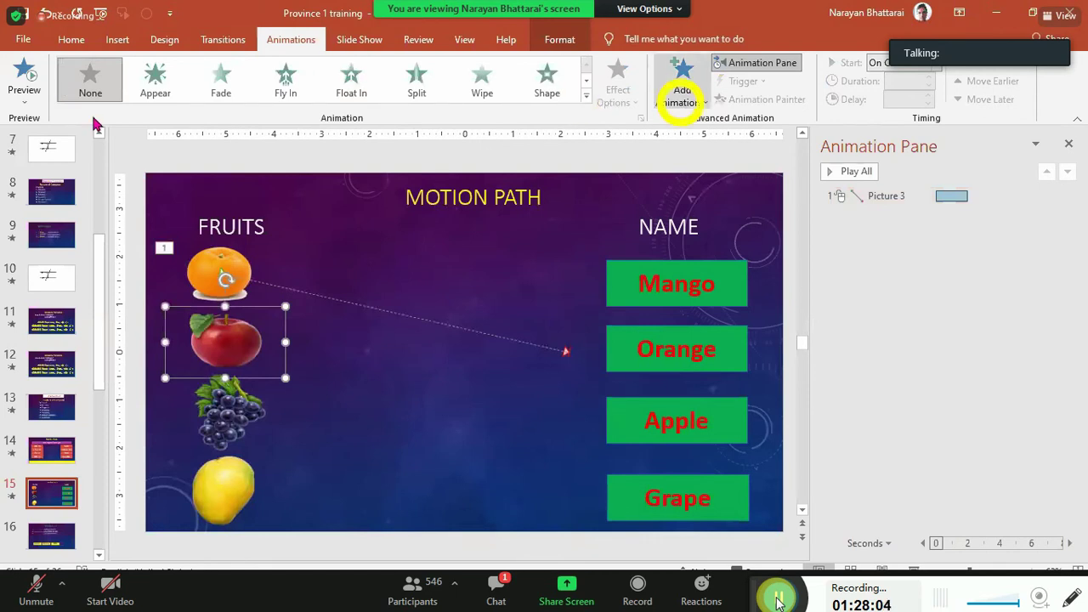
click(680, 96)
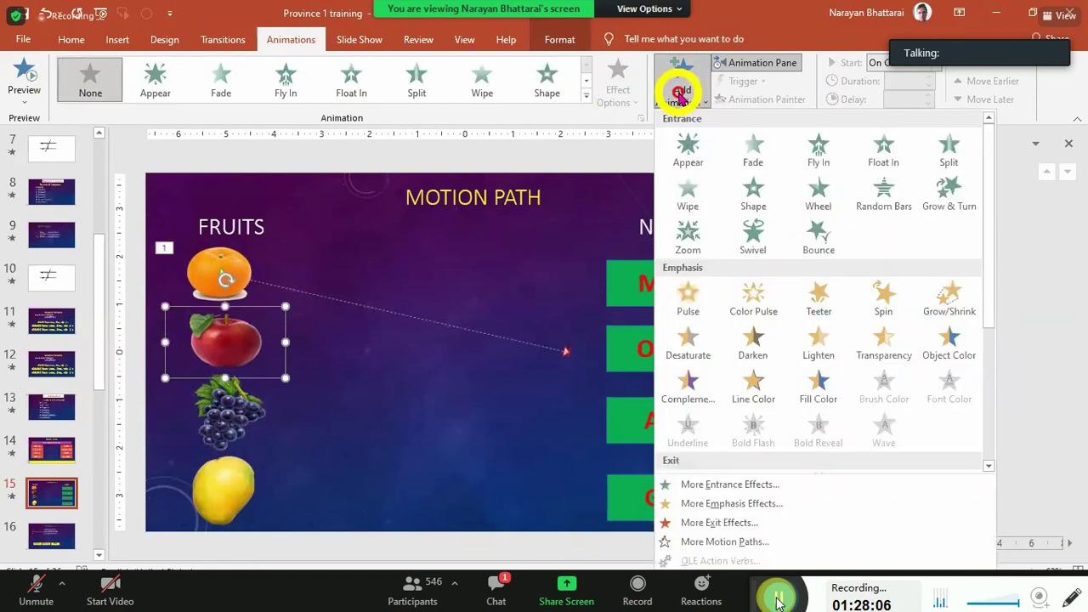
click(695, 541)
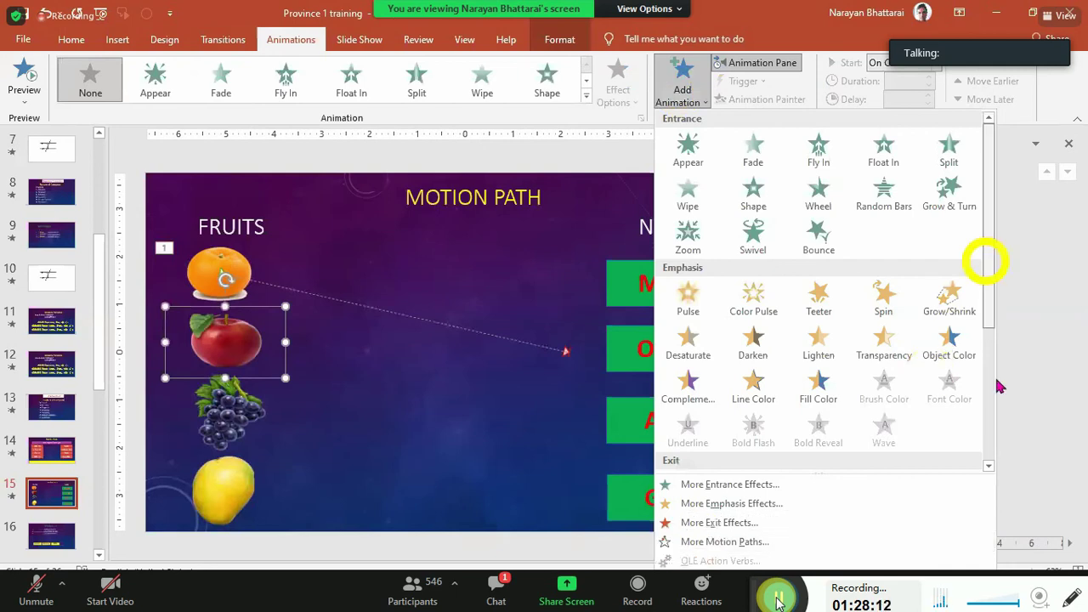
drag(984, 260, 984, 322)
scroll(1003, 425, down, 3)
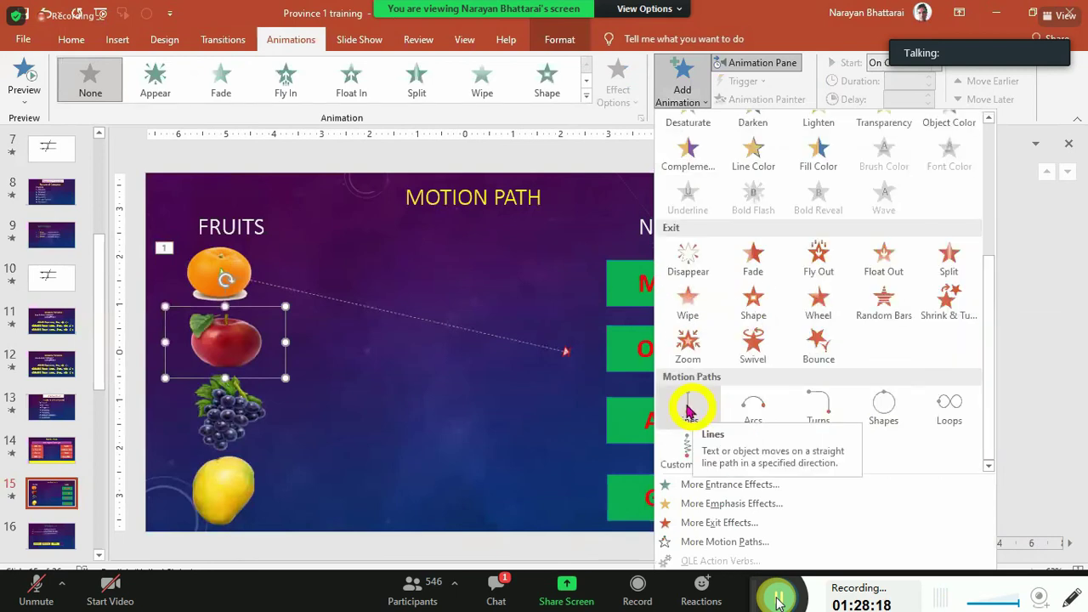
click(688, 410)
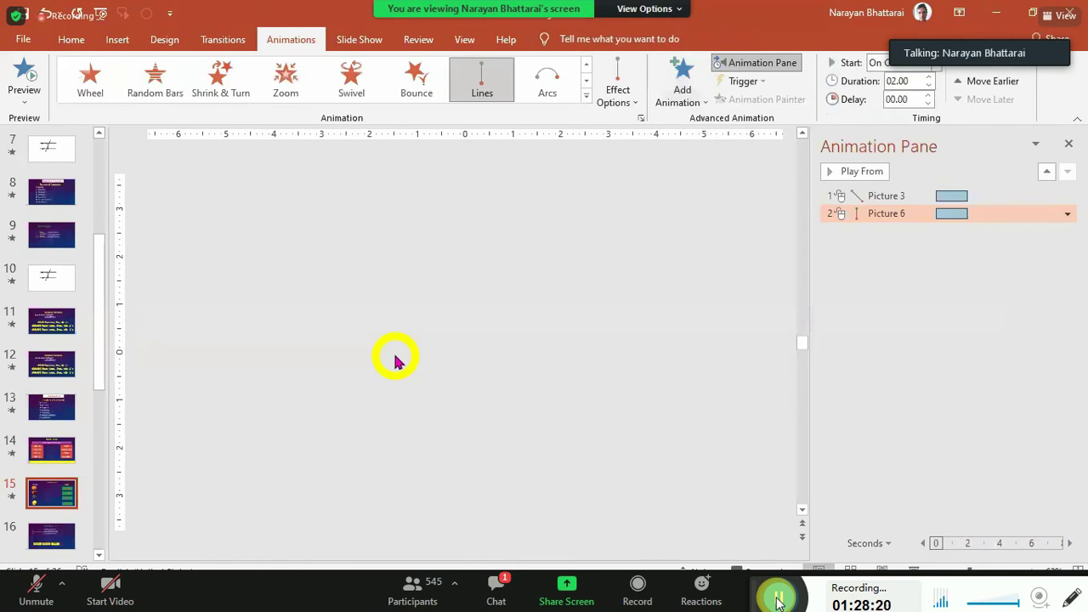
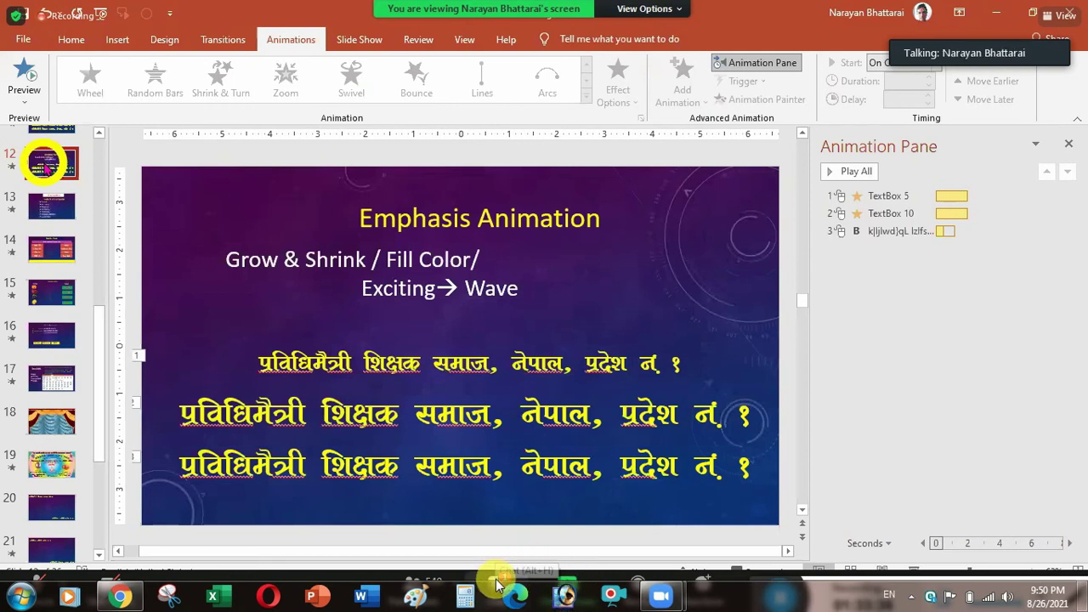
Open and close the meeting chat, then view slide 18 (curtain picture) and slide 17
click(497, 585)
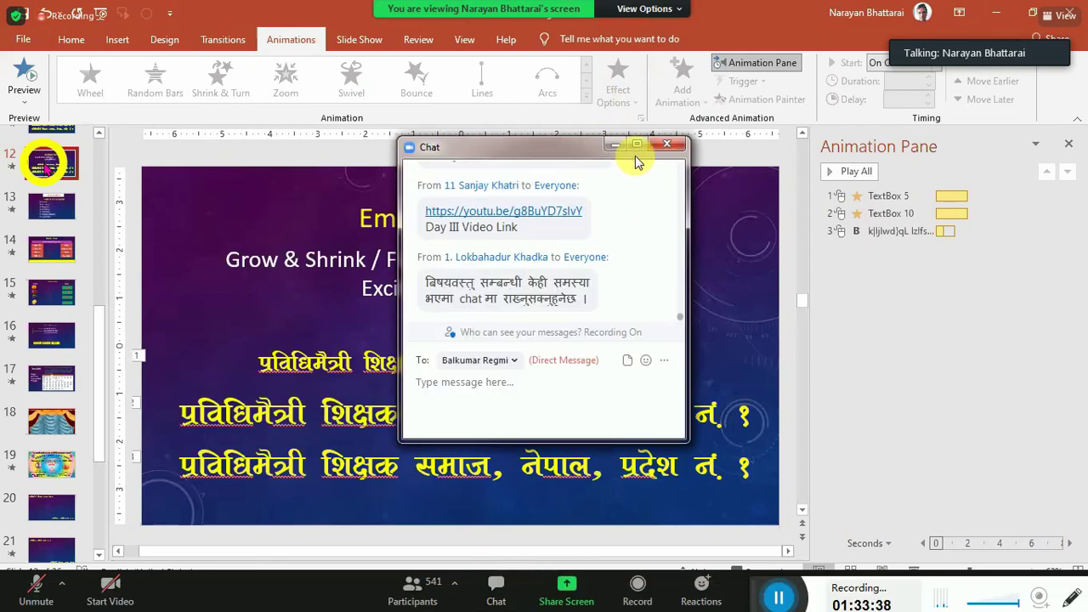
click(673, 144)
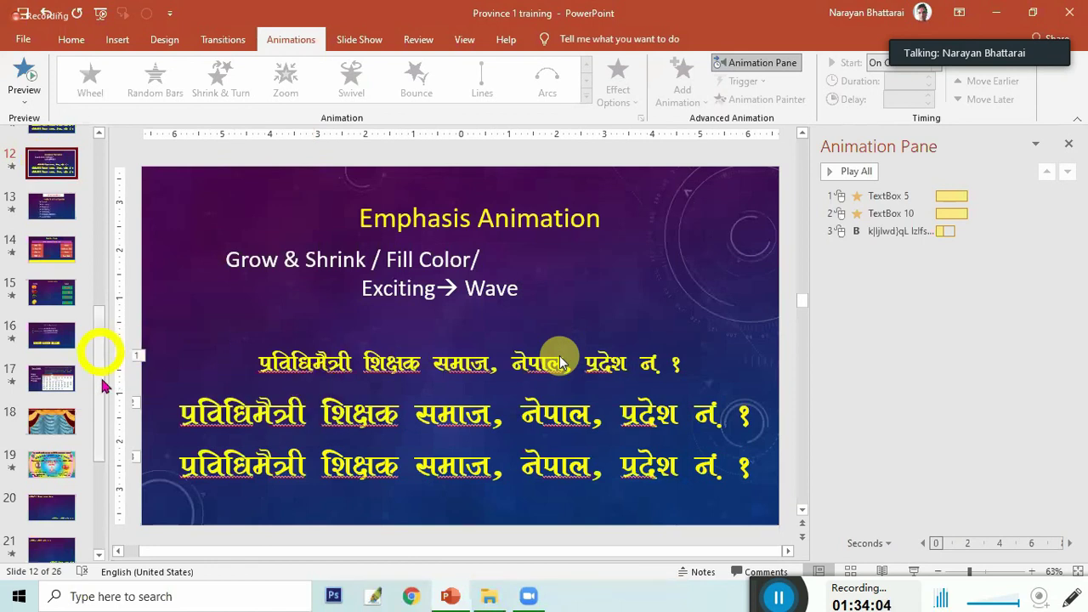
scroll(100, 391, down, 3)
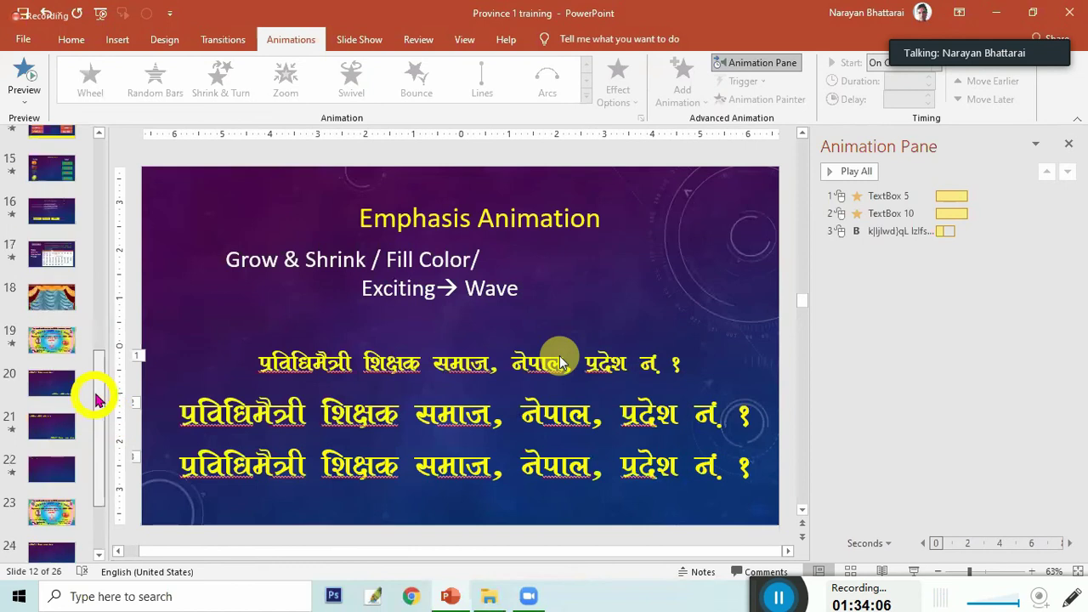
click(46, 296)
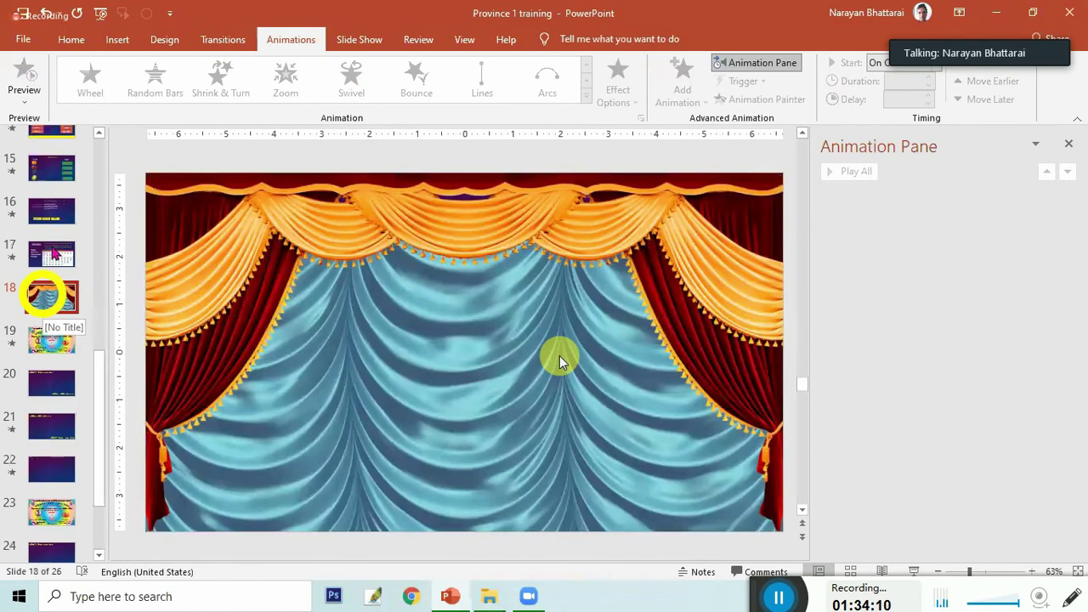
click(53, 252)
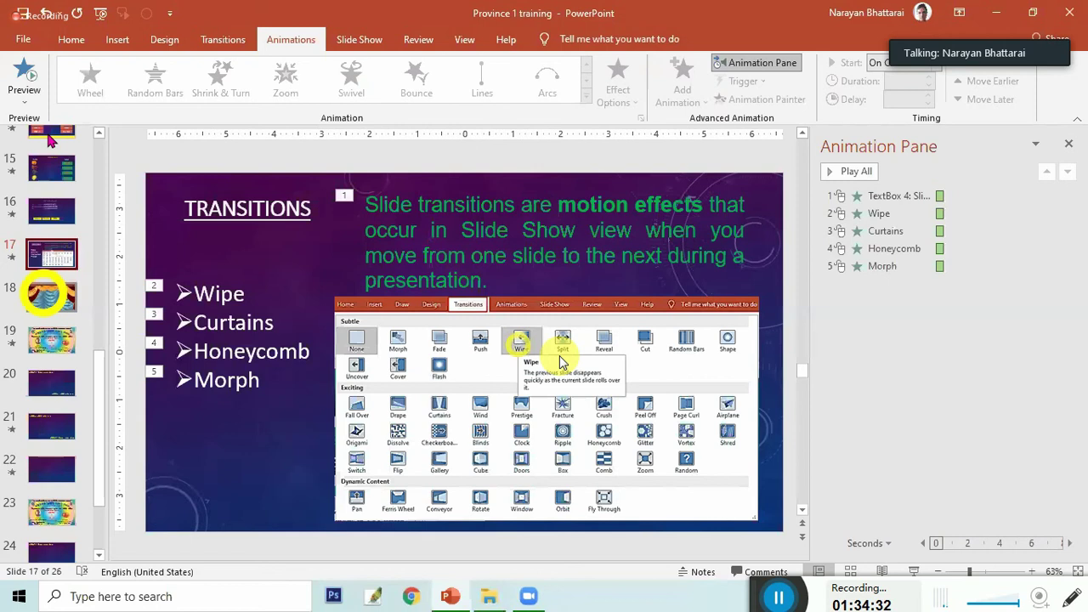
Return to slide 17, then scroll the thumbnails up toward slide 16, the Fill in the blank quiz
scroll(560, 361, up, 1)
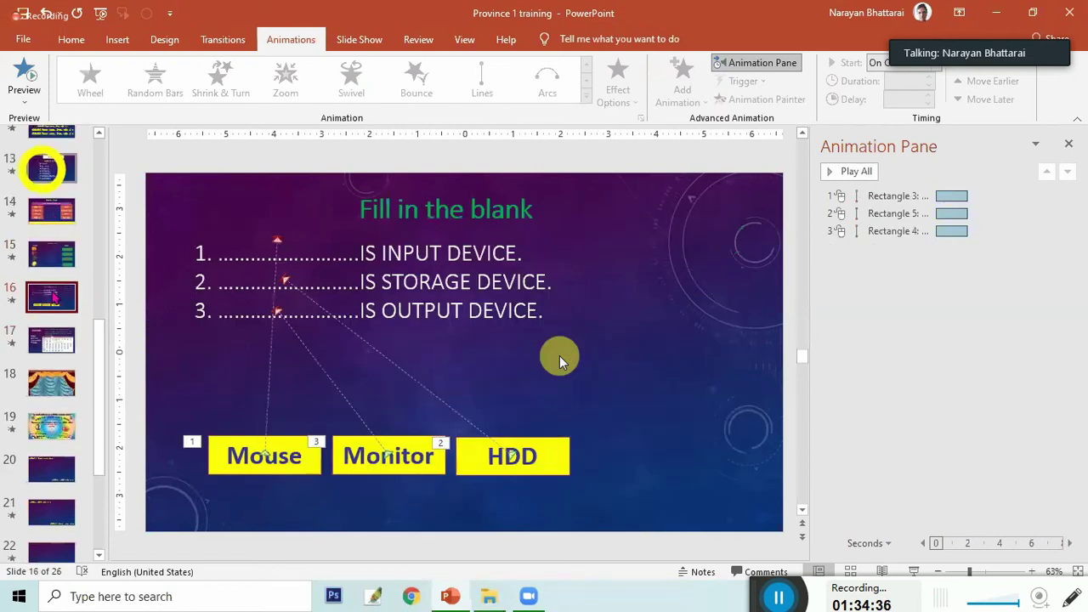
scroll(559, 361, up, 4)
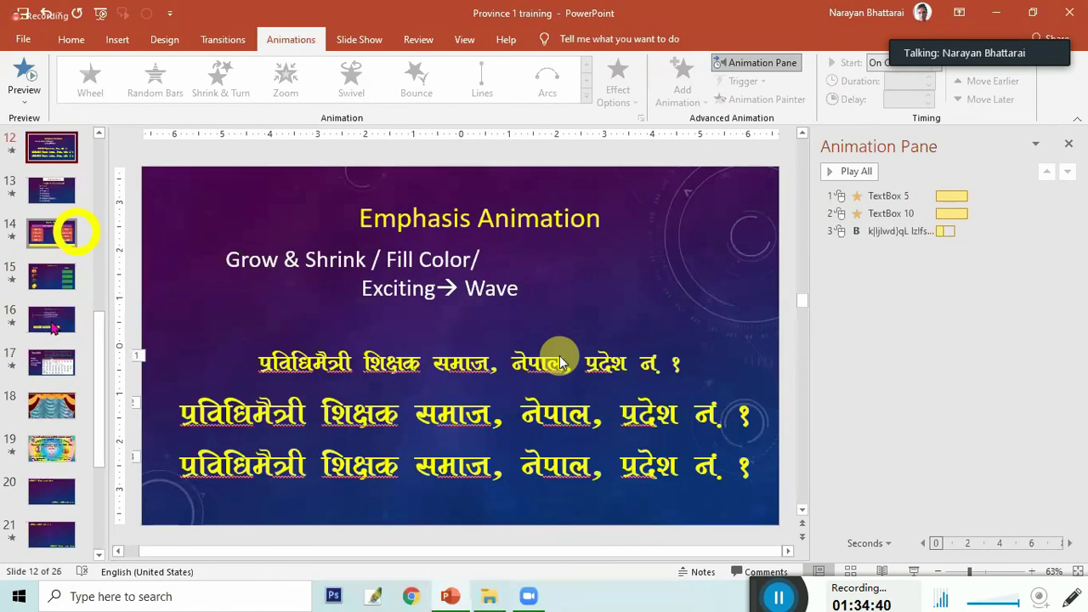
scroll(52, 327, down, 1)
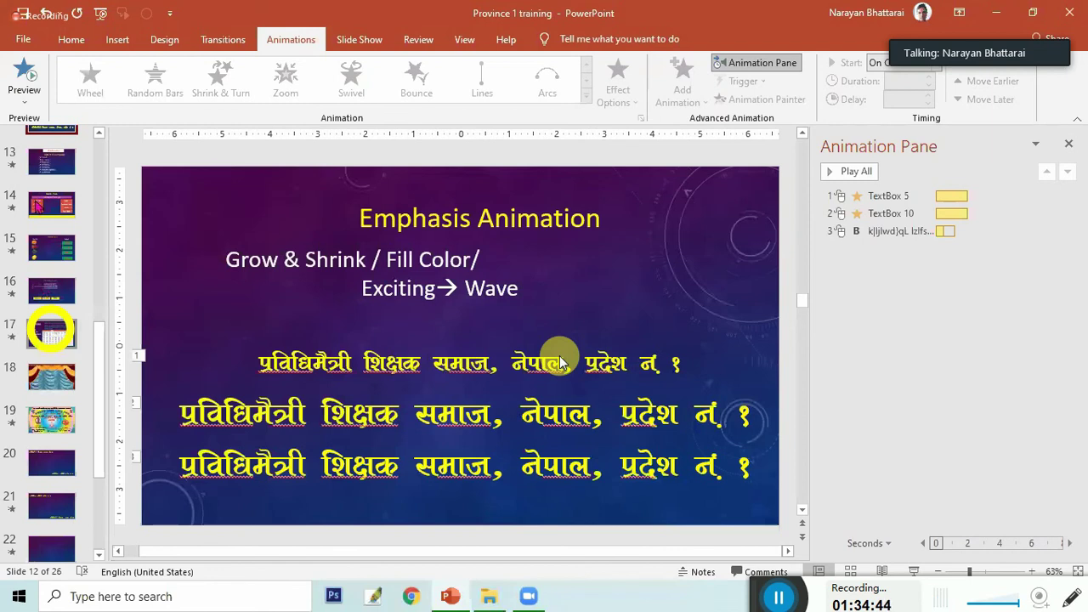
click(51, 331)
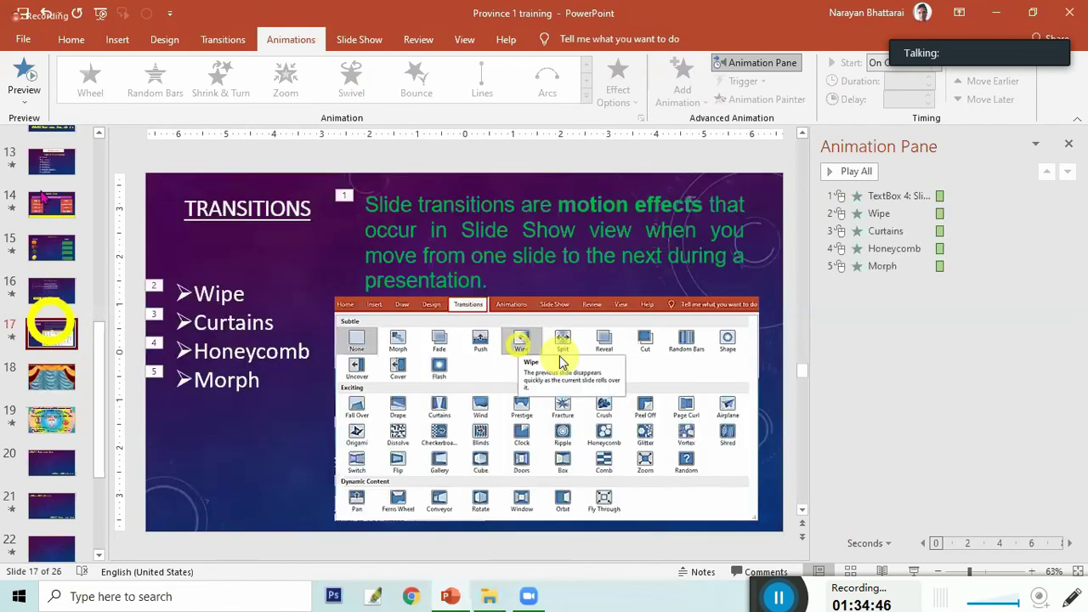
scroll(559, 361, up, 2)
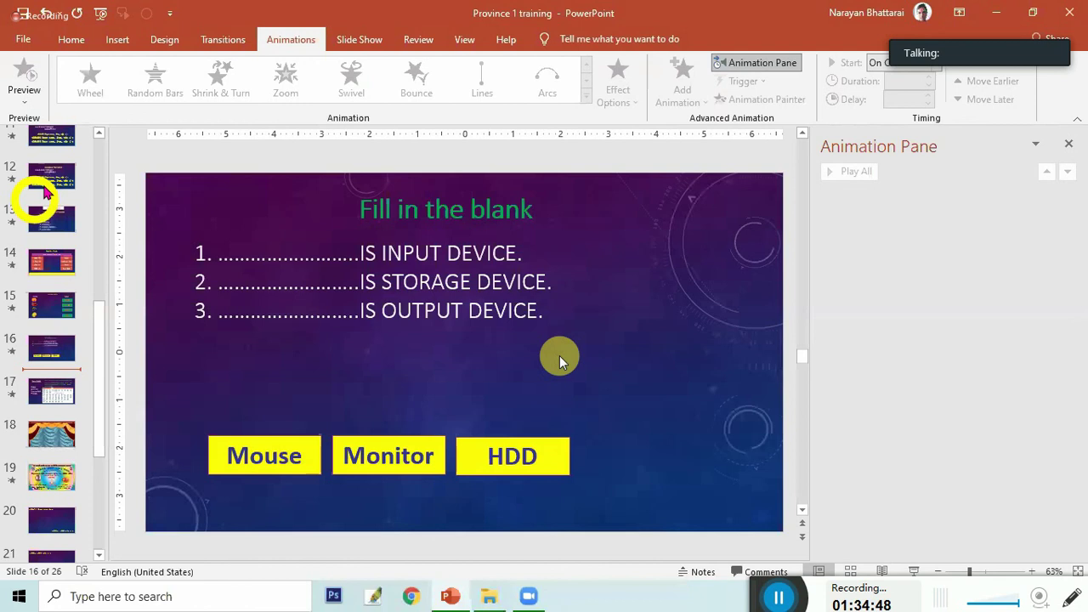
scroll(40, 195, up, 5)
scroll(41, 188, up, 2)
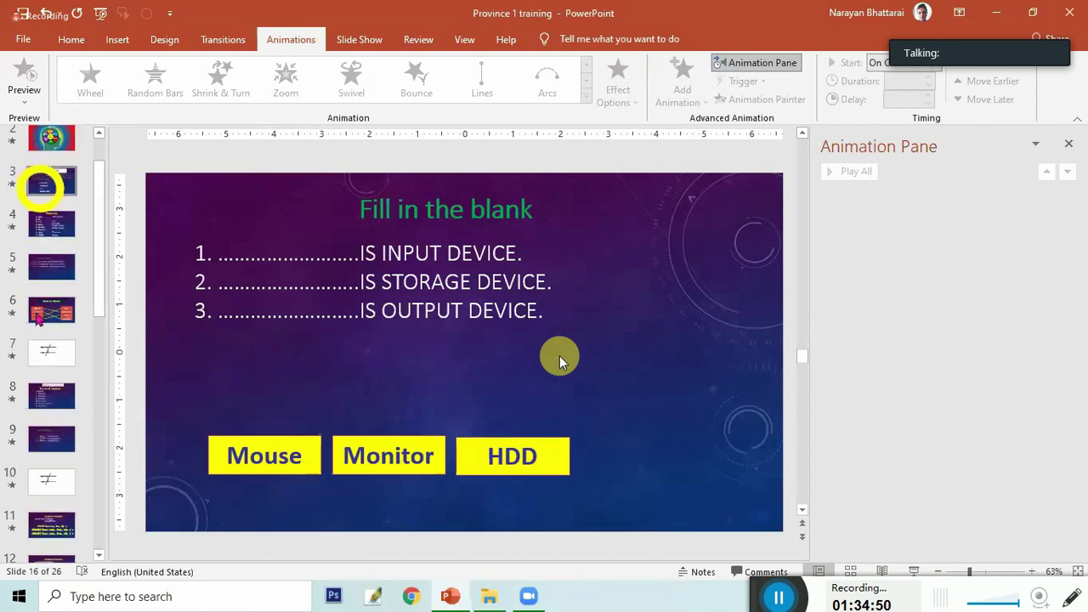
Browse slides 3, 6 and 4, then open slide 9 with its Mouse, Pen drive and Monitor answers
click(40, 183)
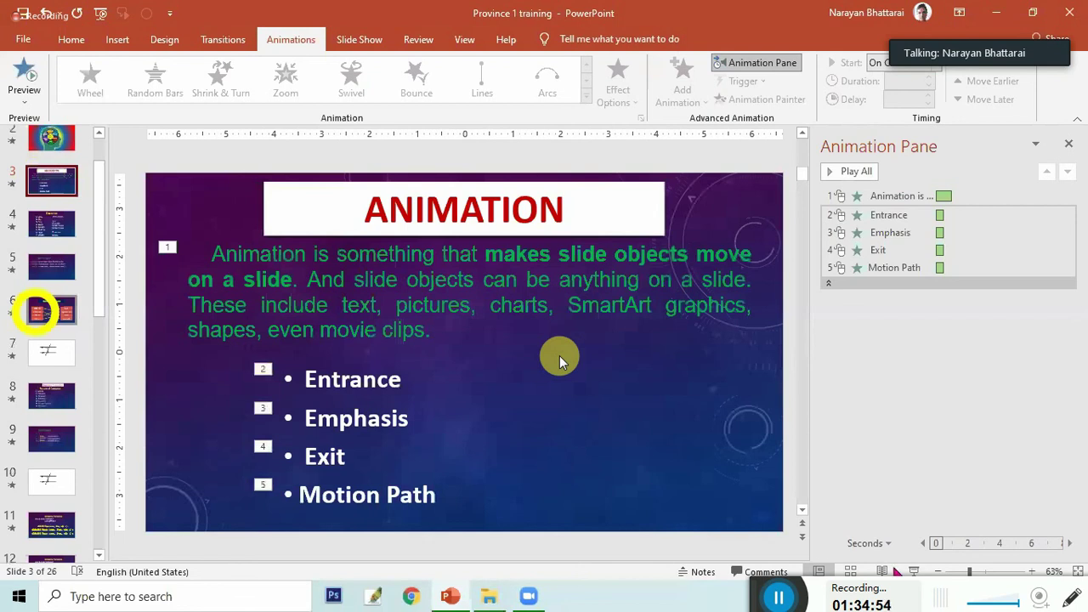
click(41, 313)
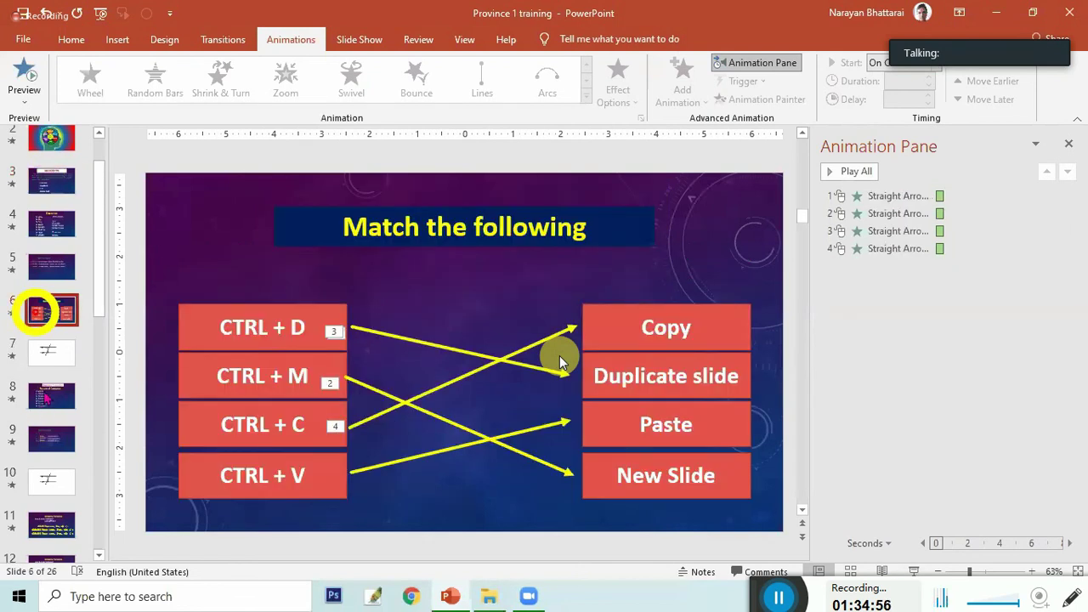
key(Up)
key(Up)
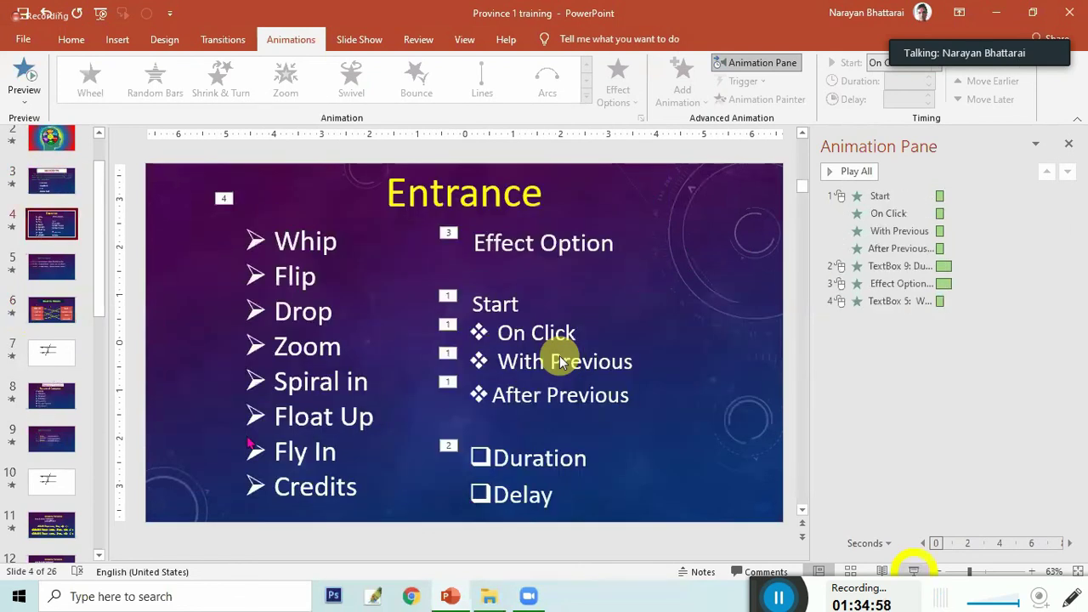
scroll(47, 391, down, 1)
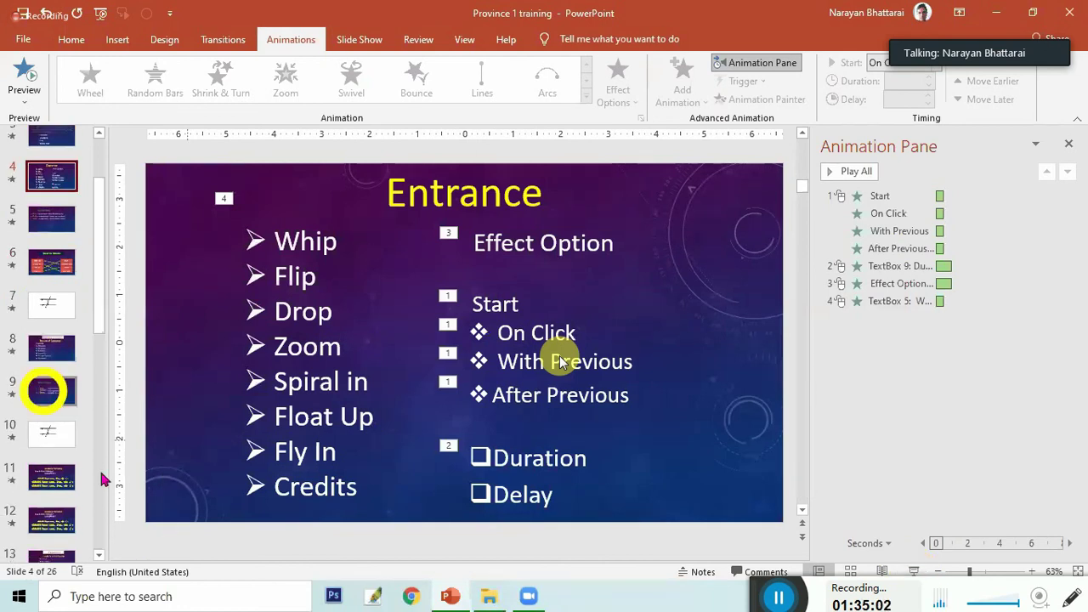
click(46, 391)
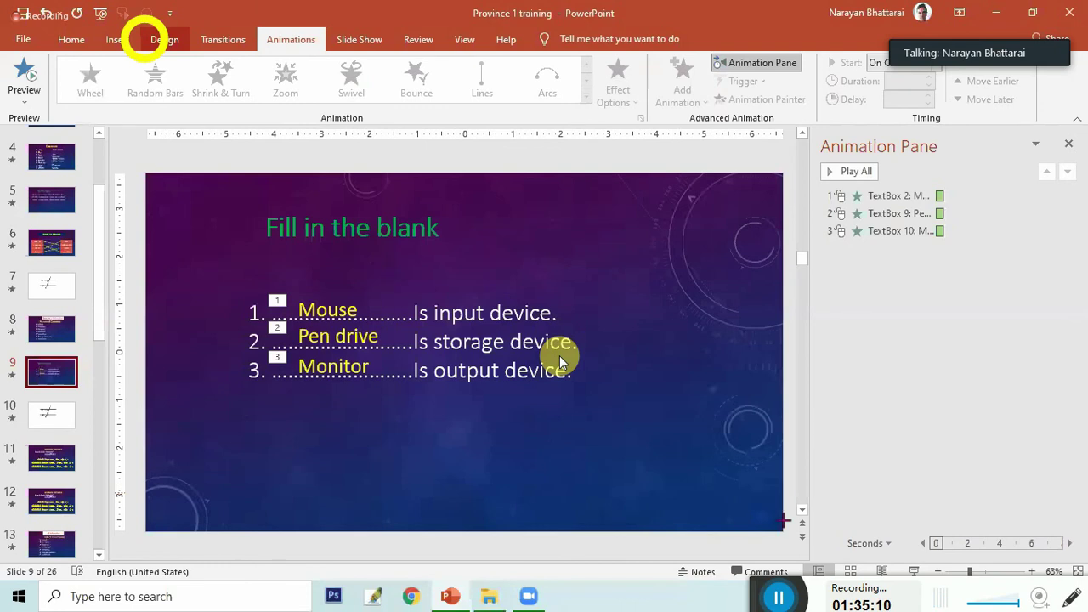
click(124, 39)
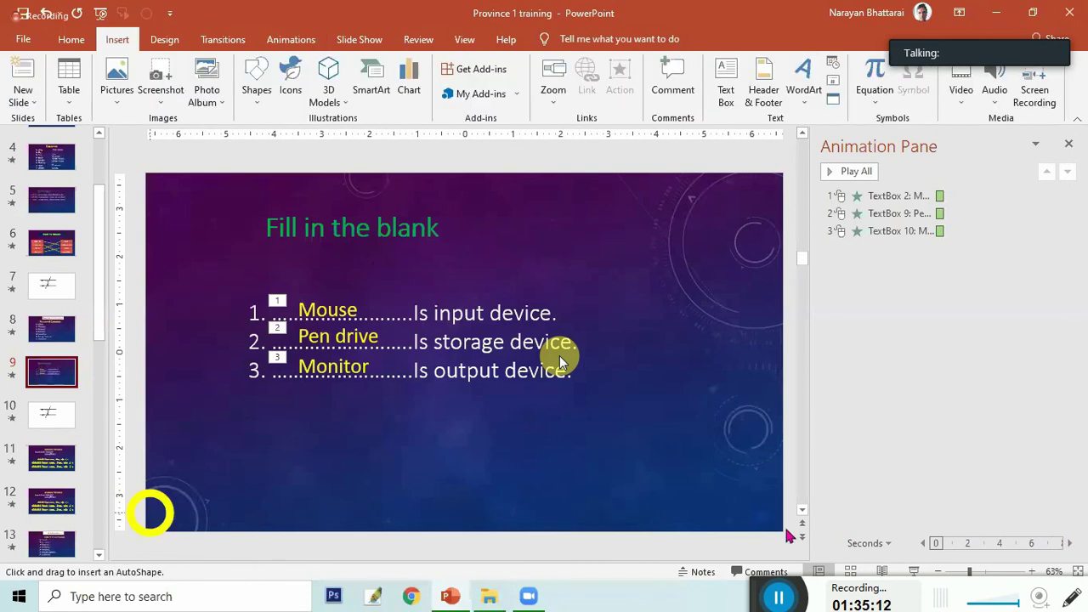
Draw a yellow-filled bar across the slide bottom and shift the Fill in the blank title
drag(150, 511, 682, 516)
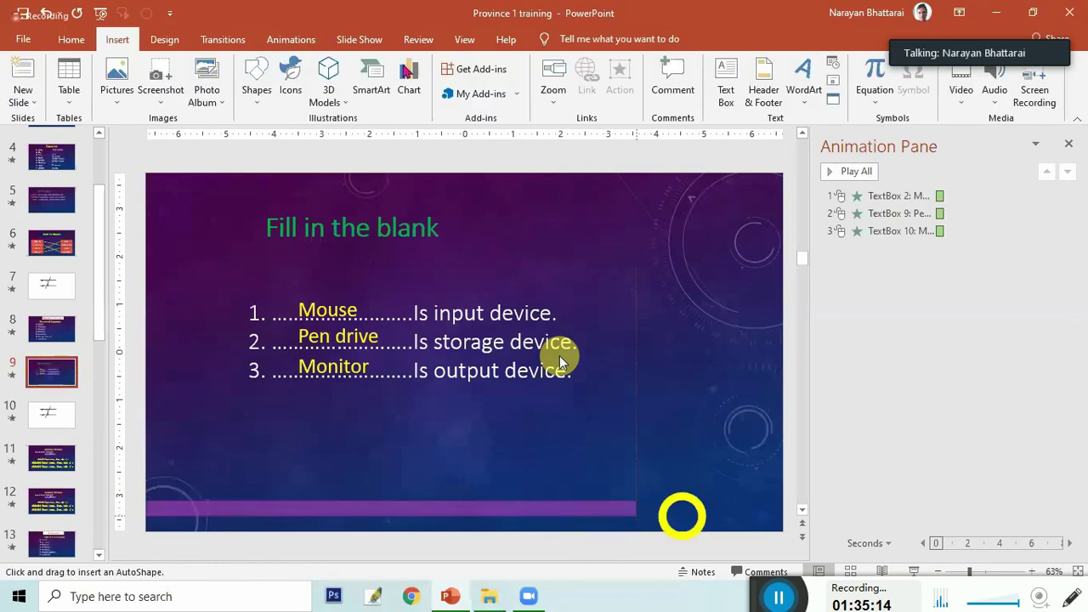
click(402, 62)
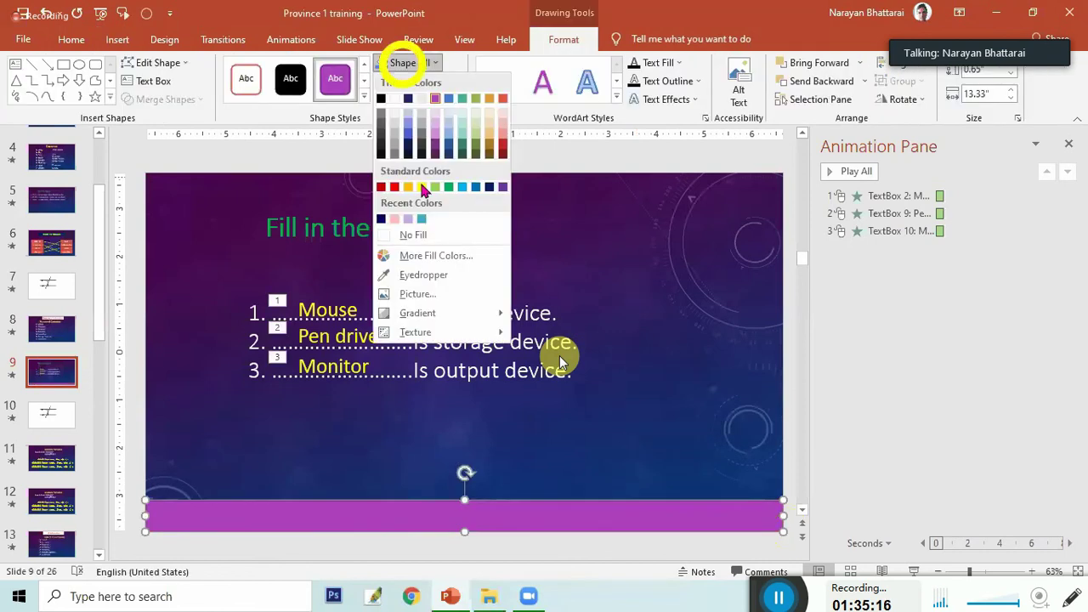
click(421, 186)
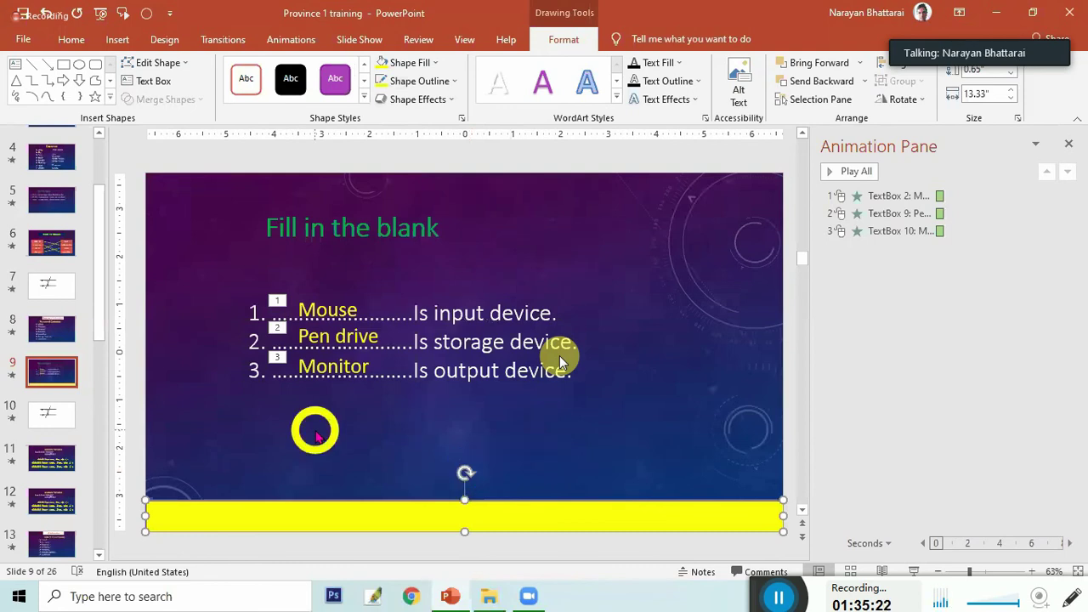
click(334, 202)
mouse_move(338, 201)
mouse_down()
mouse_move(735, 361)
mouse_move(823, 498)
mouse_move(942, 551)
mouse_up()
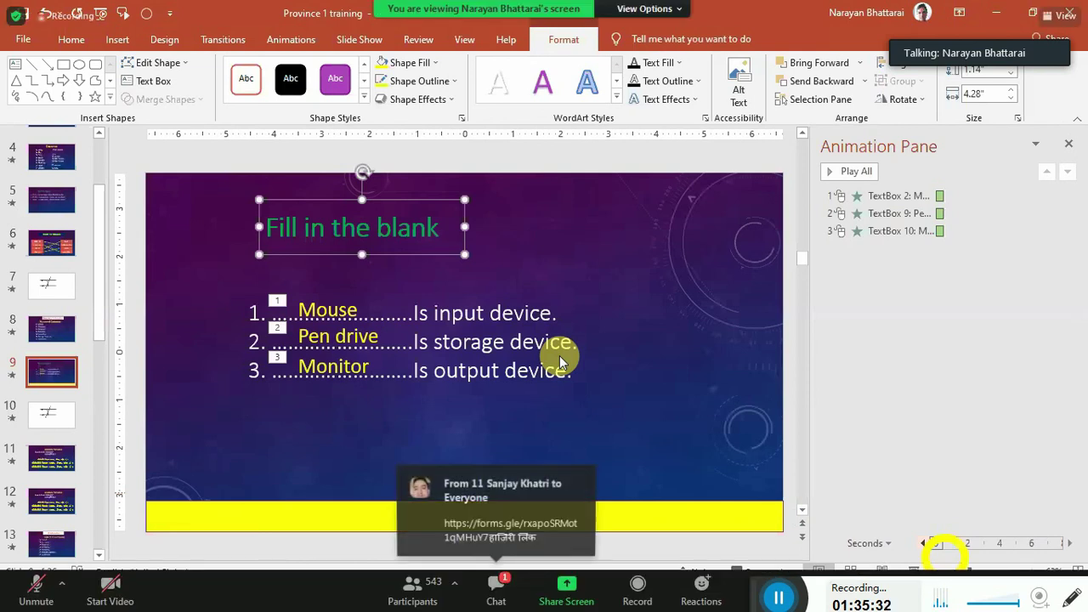
Drag the Fill in the blank title down beside the right end of the yellow bar
drag(428, 272, 705, 425)
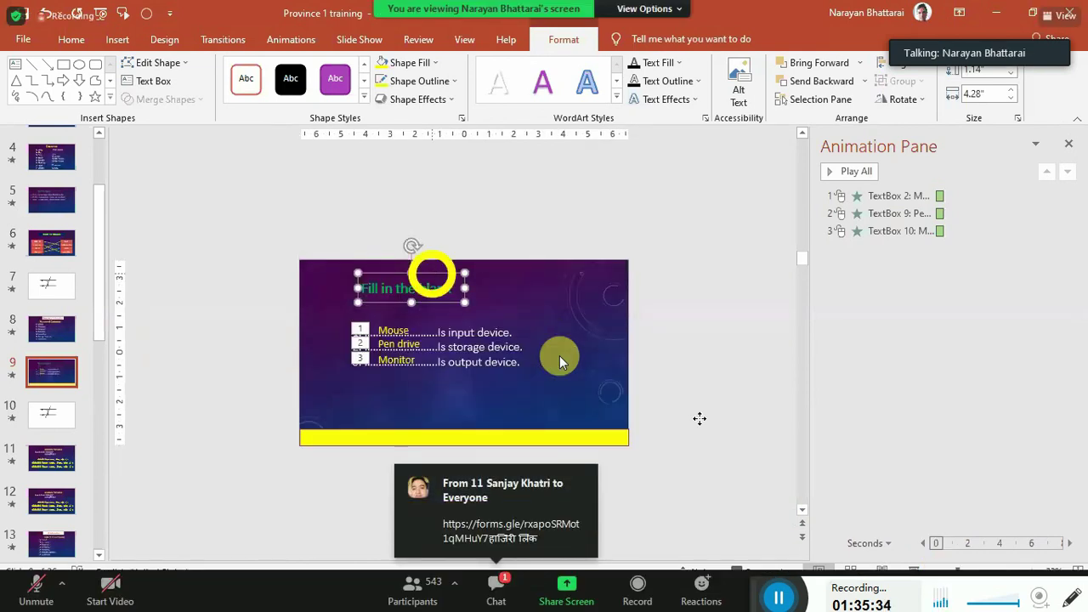
drag(706, 425, 704, 422)
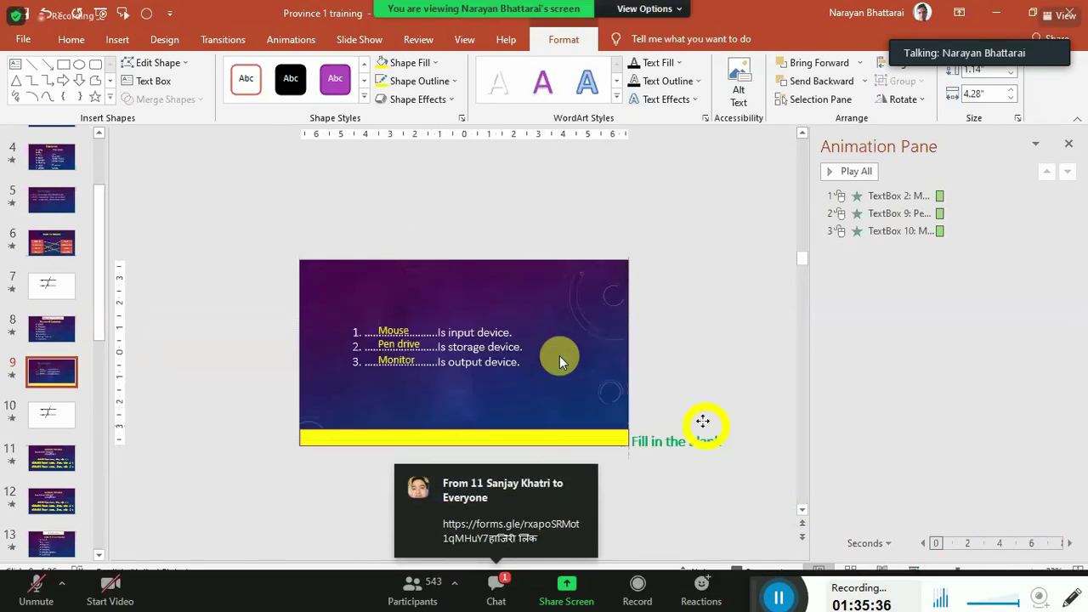
drag(634, 438, 633, 436)
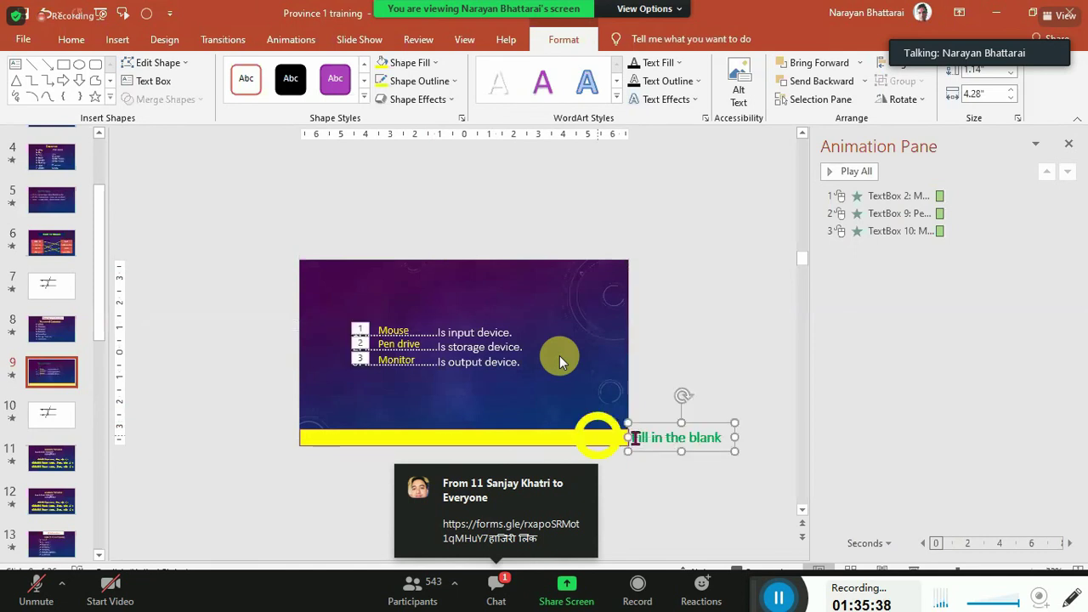
Recolour the title text dark navy using the first recent font colour
drag(633, 437, 729, 445)
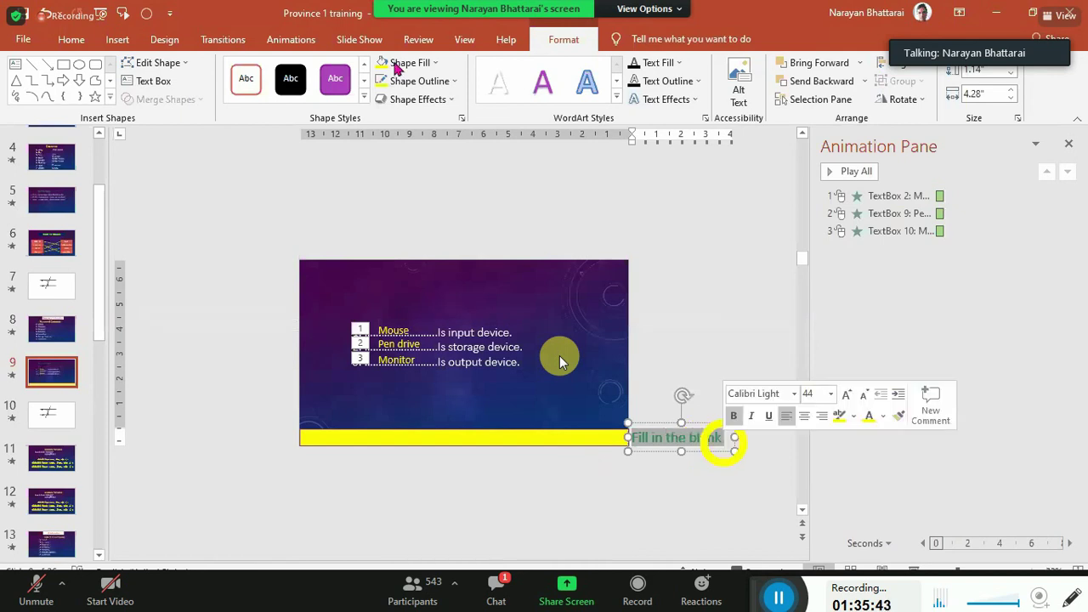
click(143, 64)
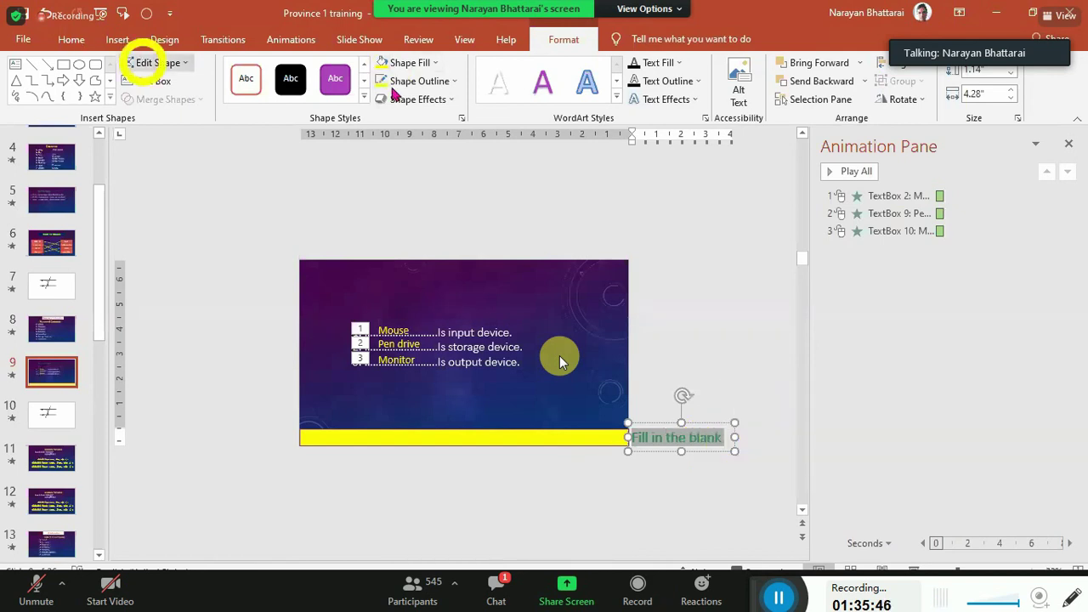
click(72, 39)
click(408, 92)
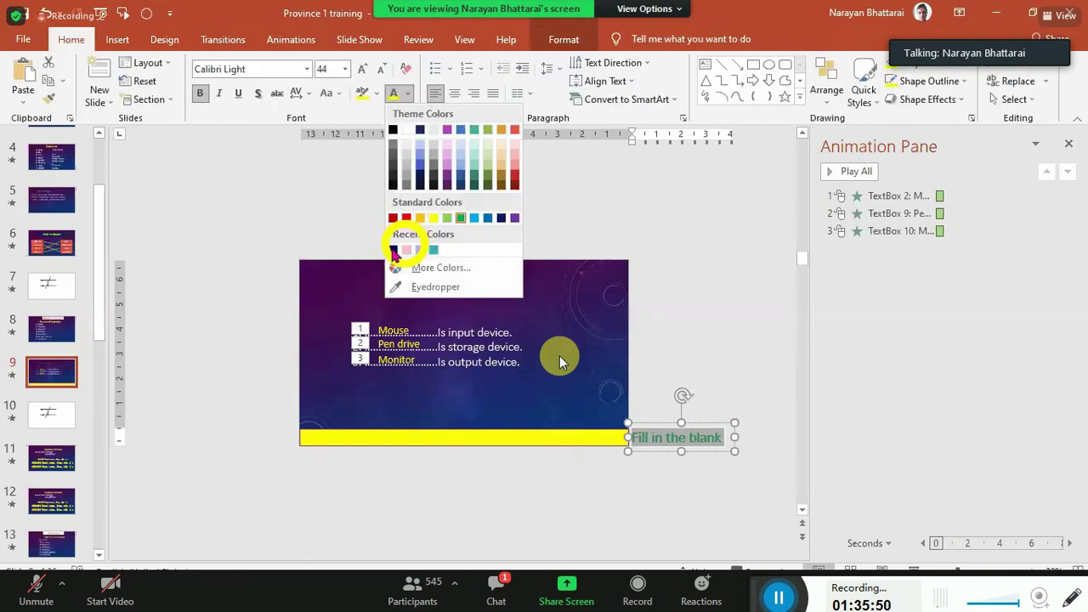
click(393, 249)
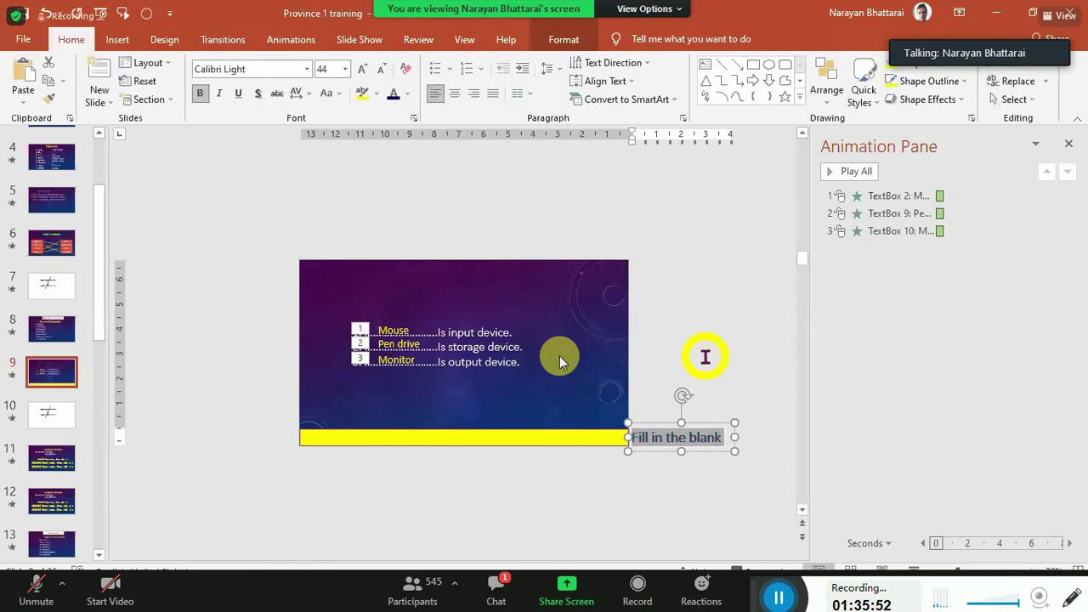
click(682, 429)
click(693, 423)
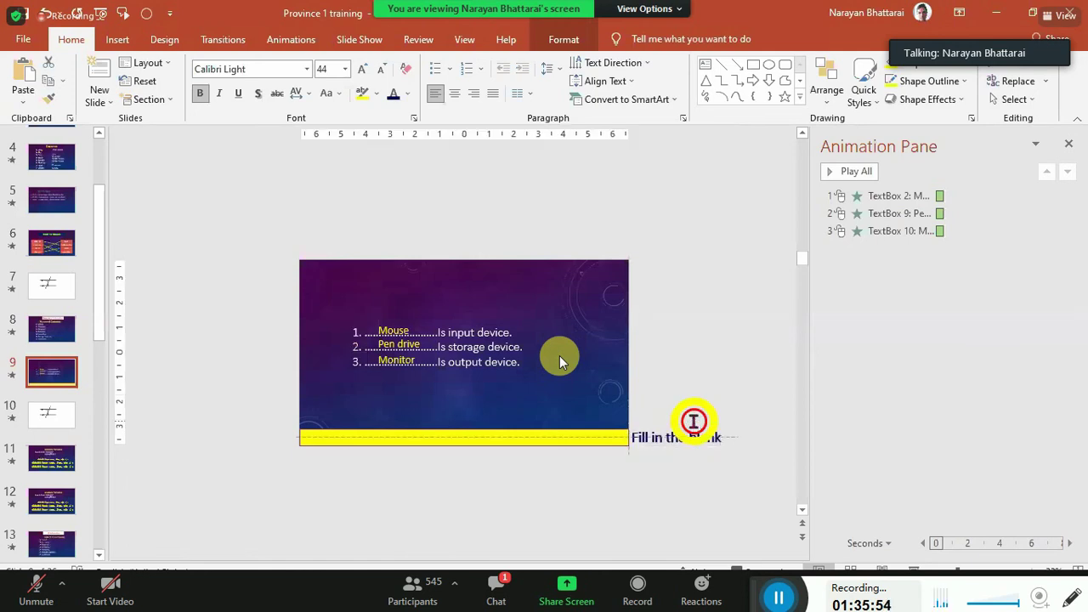
Select the Fill in the blank title box and give it a Lines motion path animation
click(662, 422)
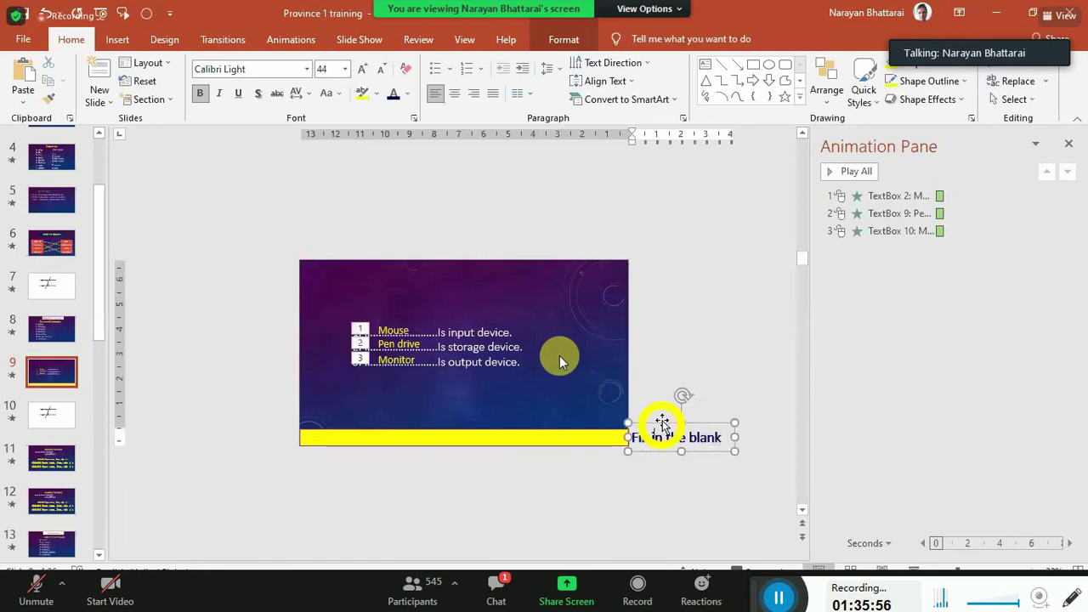
click(662, 422)
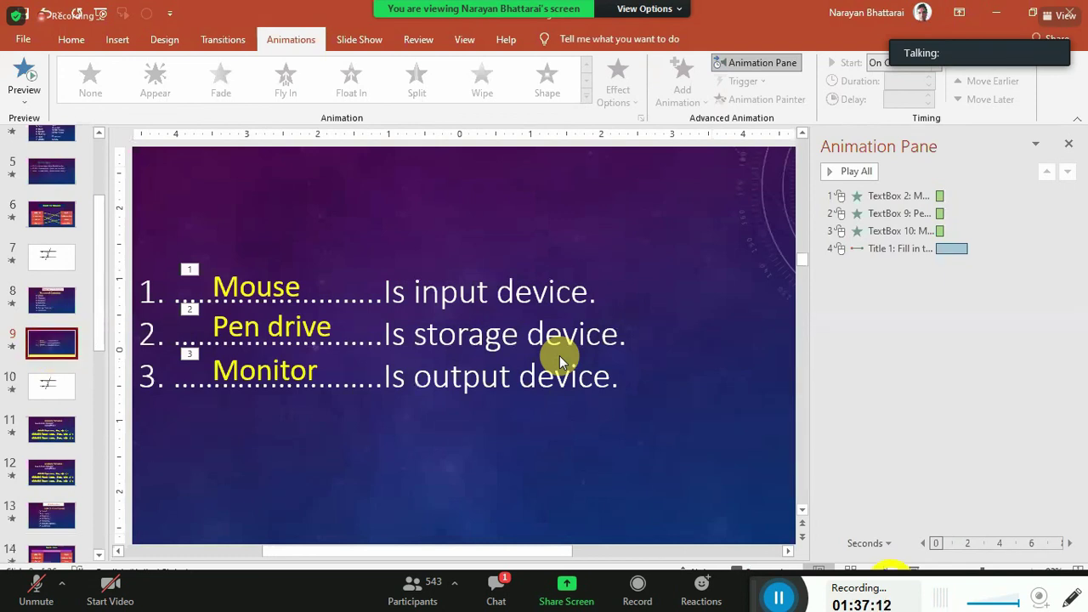
Make the title's motion path play first, With Previous, lasting 08.00 seconds, then preview the slide
click(981, 565)
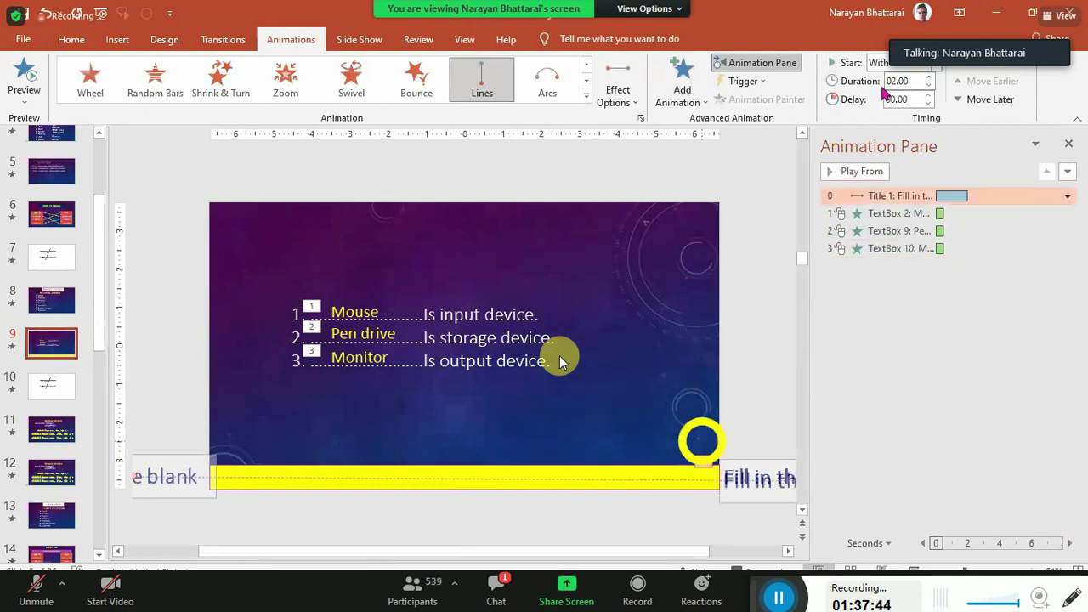
click(932, 76)
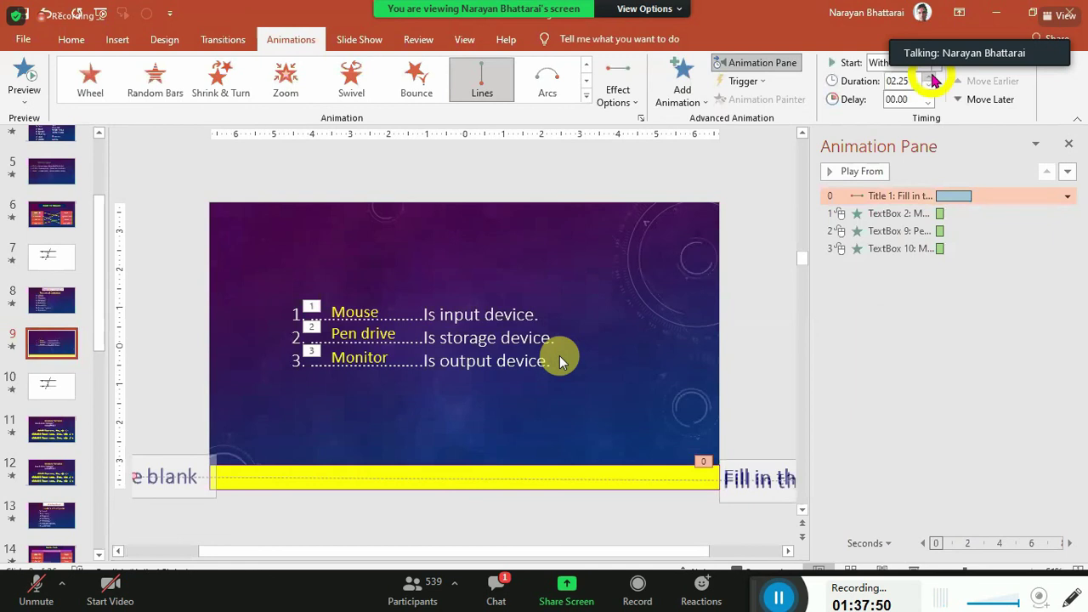
click(932, 76)
click(932, 75)
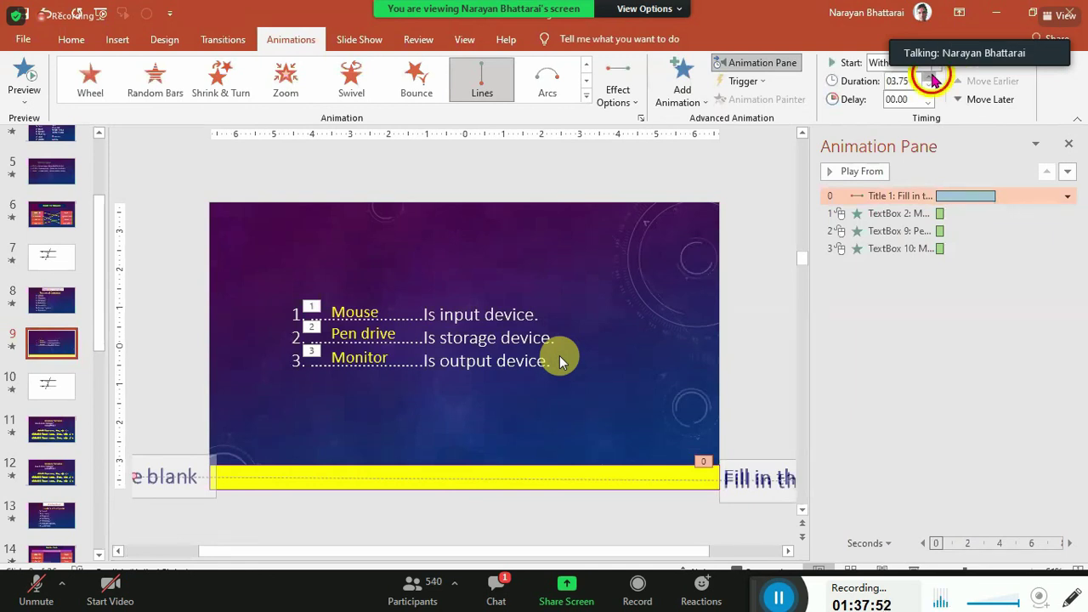
click(932, 76)
click(932, 75)
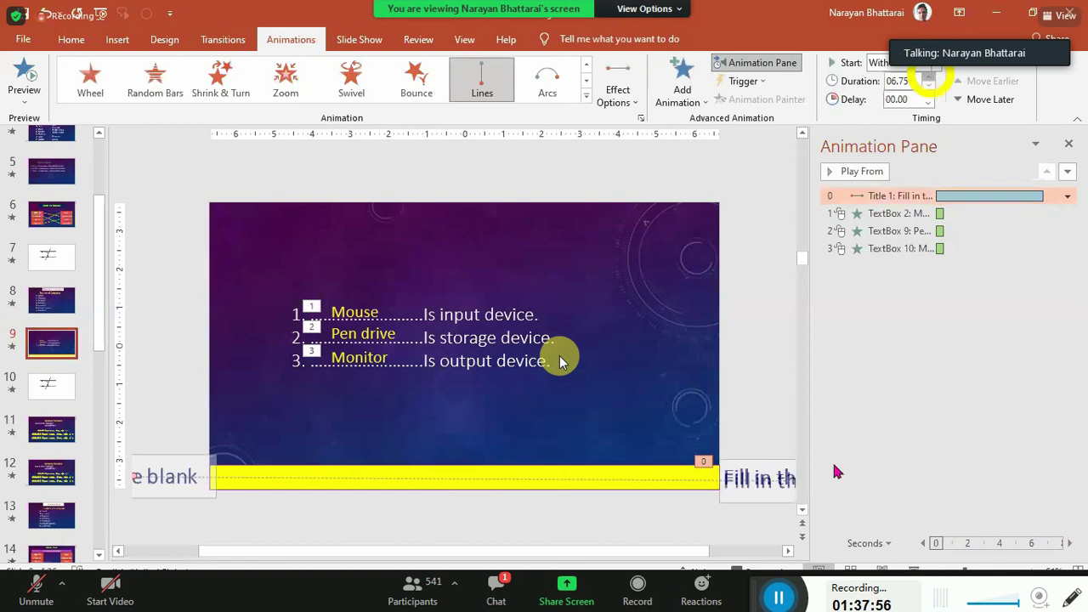
click(932, 76)
click(933, 76)
click(932, 75)
click(933, 76)
click(933, 76)
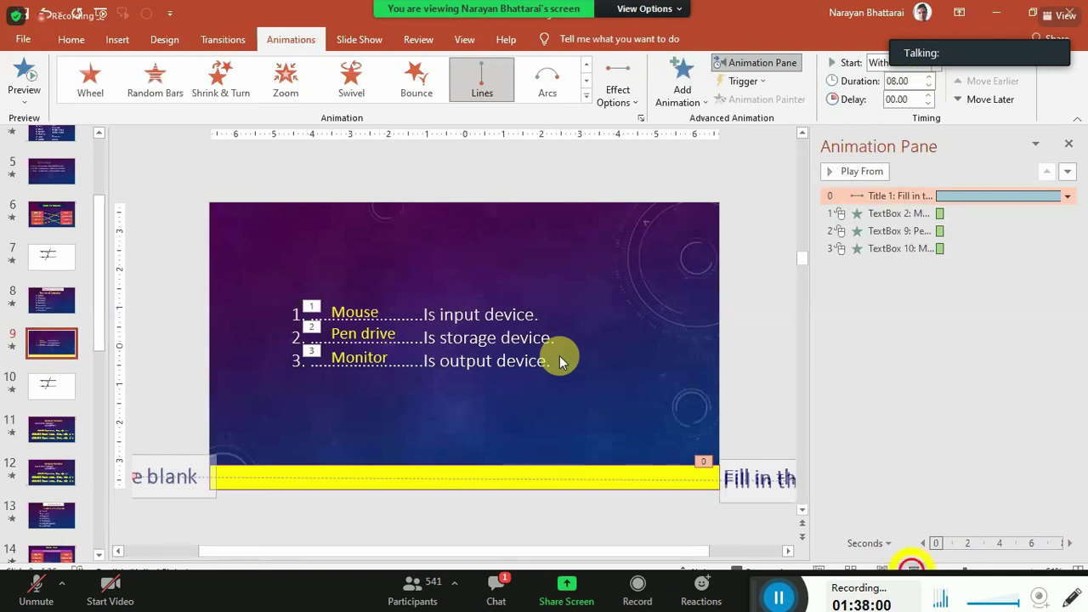
key(shift+F5)
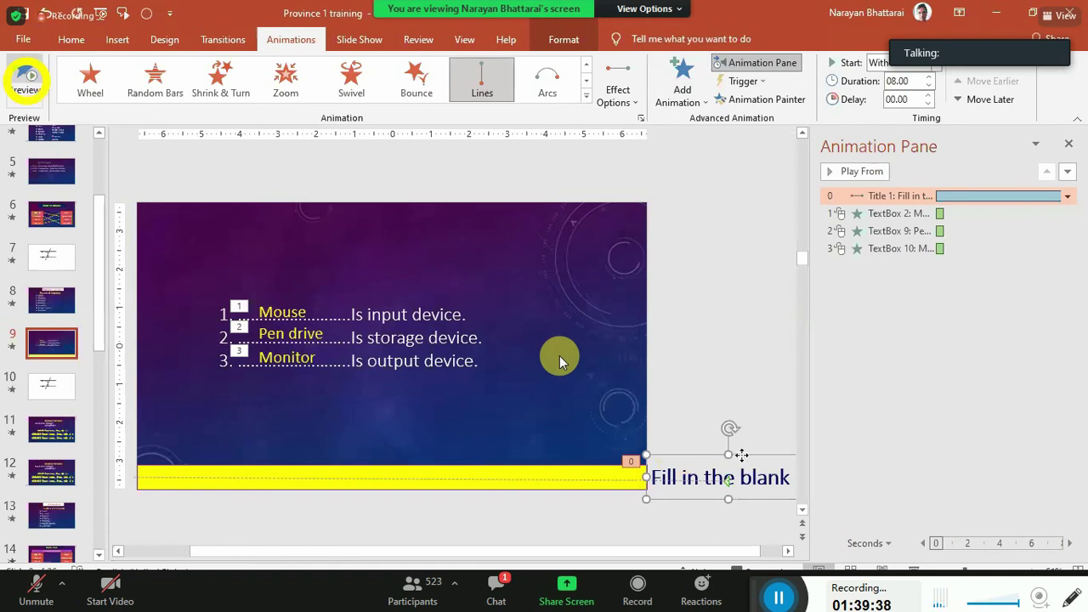
click(705, 454)
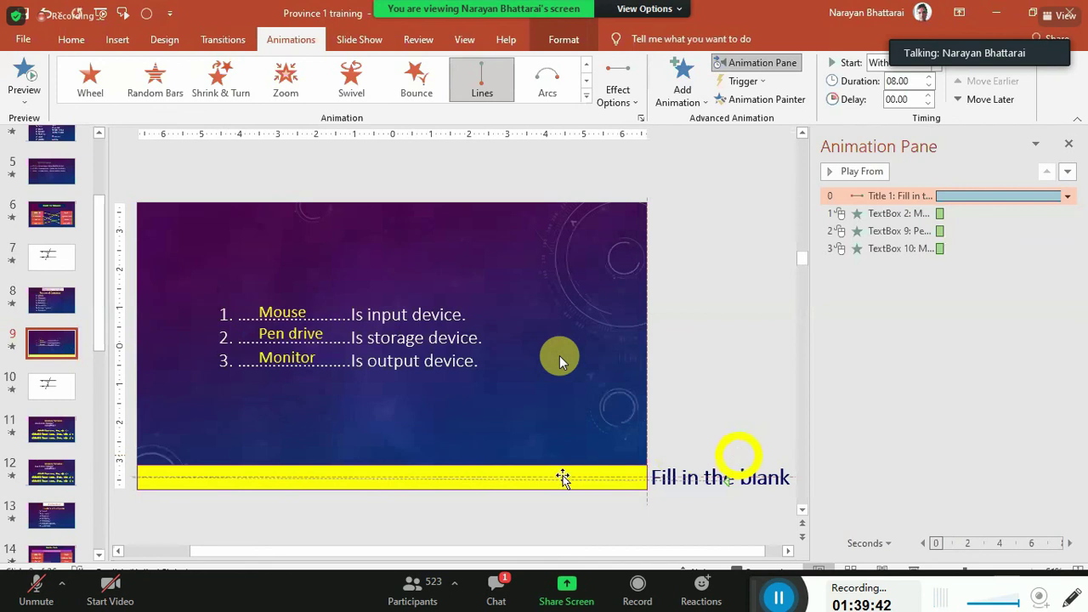
click(732, 466)
click(241, 473)
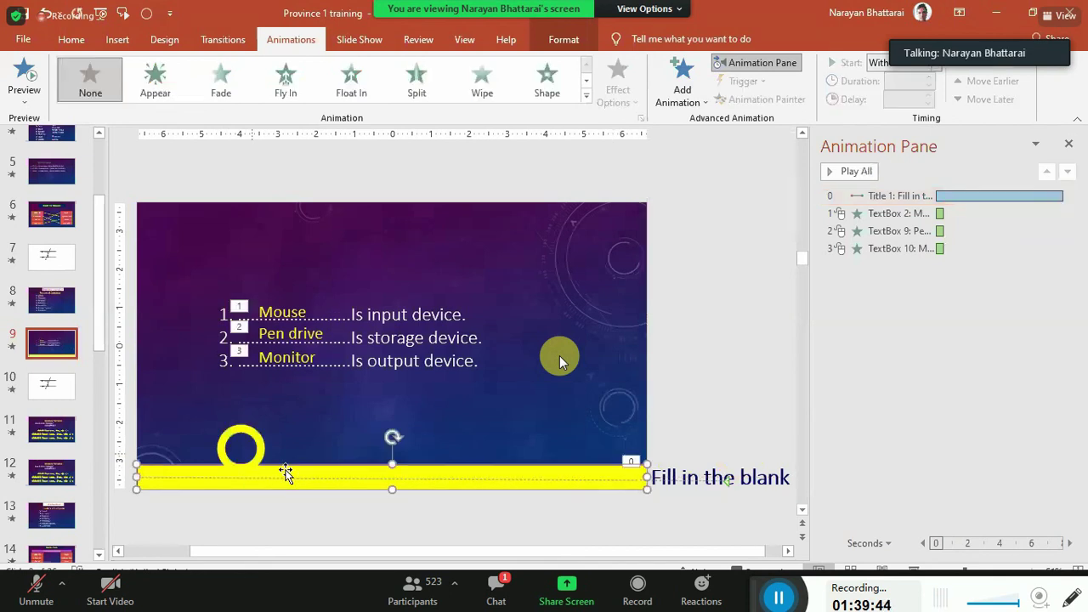
click(287, 473)
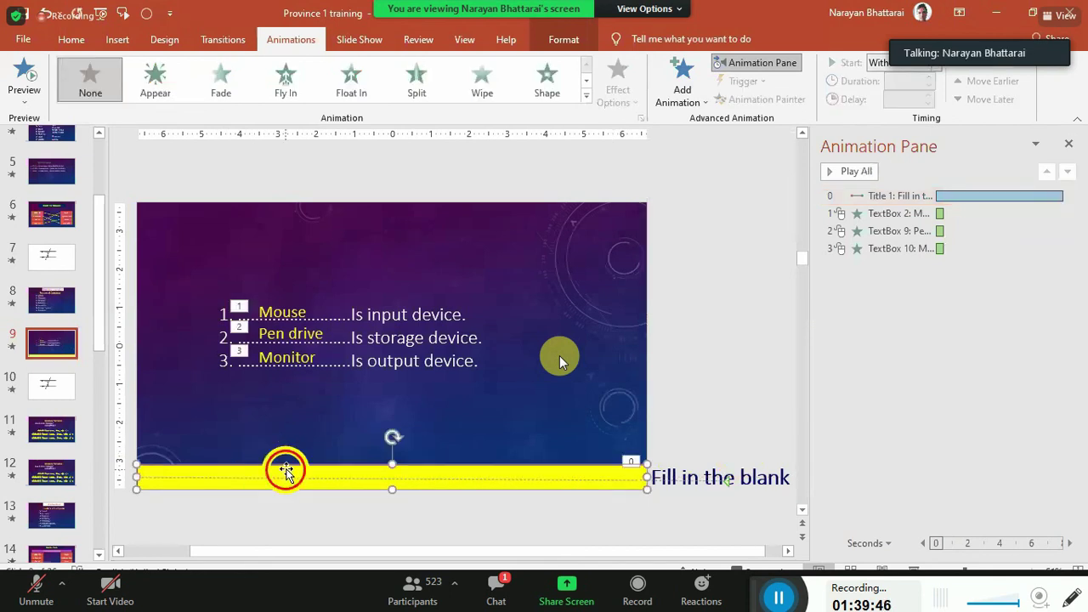
click(803, 21)
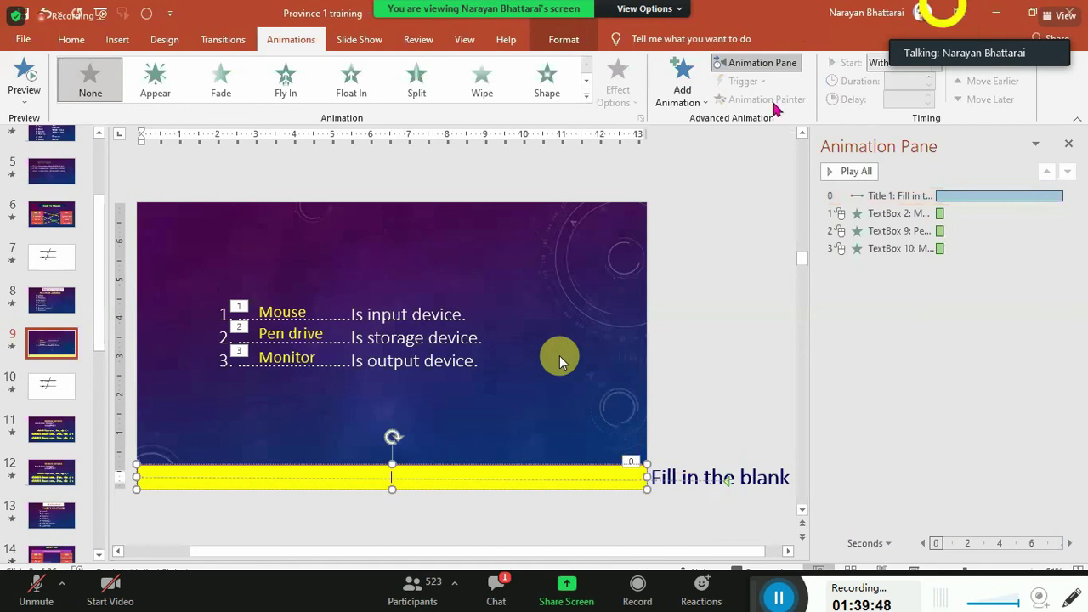
key(ctrl+alt+shift)
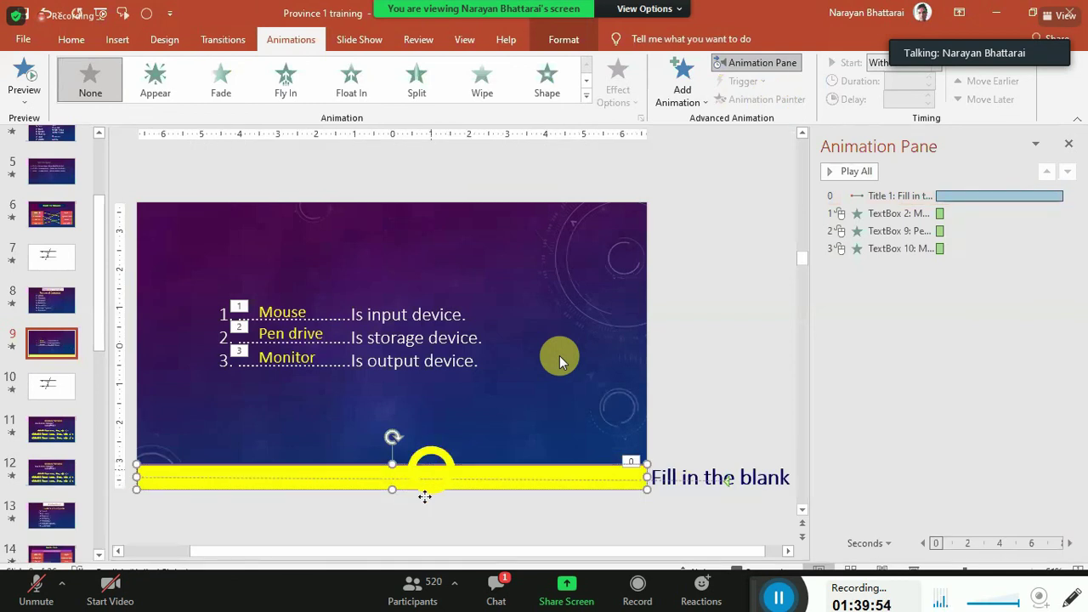
drag(414, 474, 412, 473)
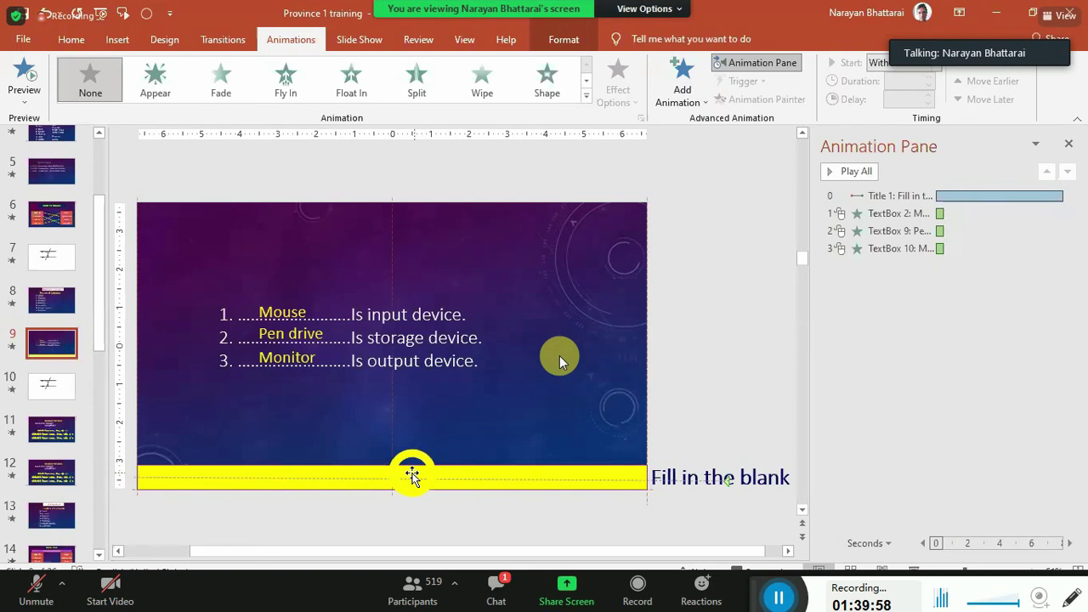
click(411, 472)
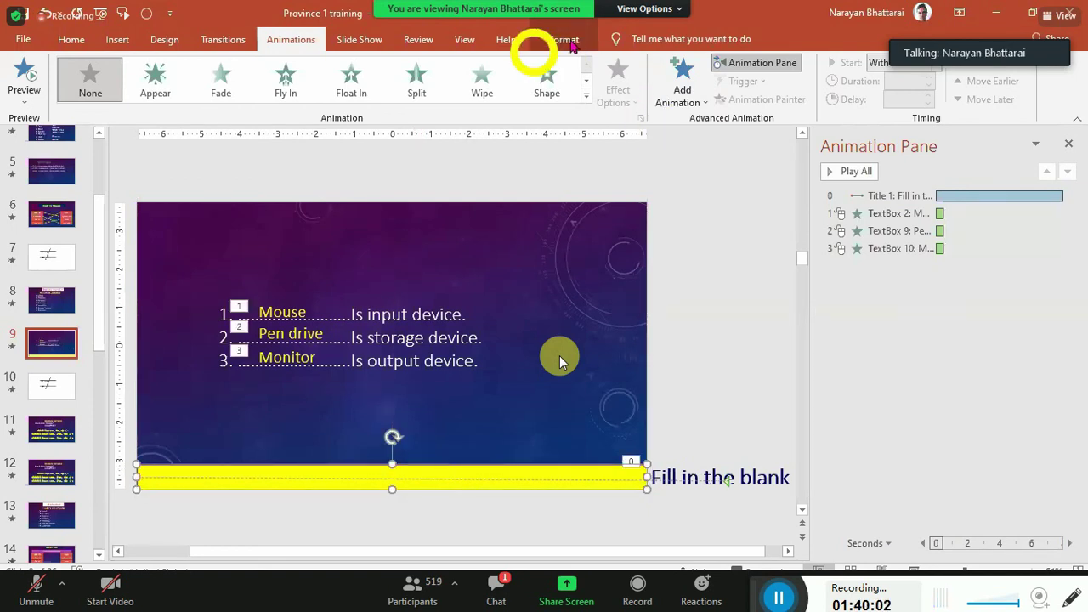
Bring the Fill in the blank text box to the front using Bring Forward > Bring to Front
click(567, 40)
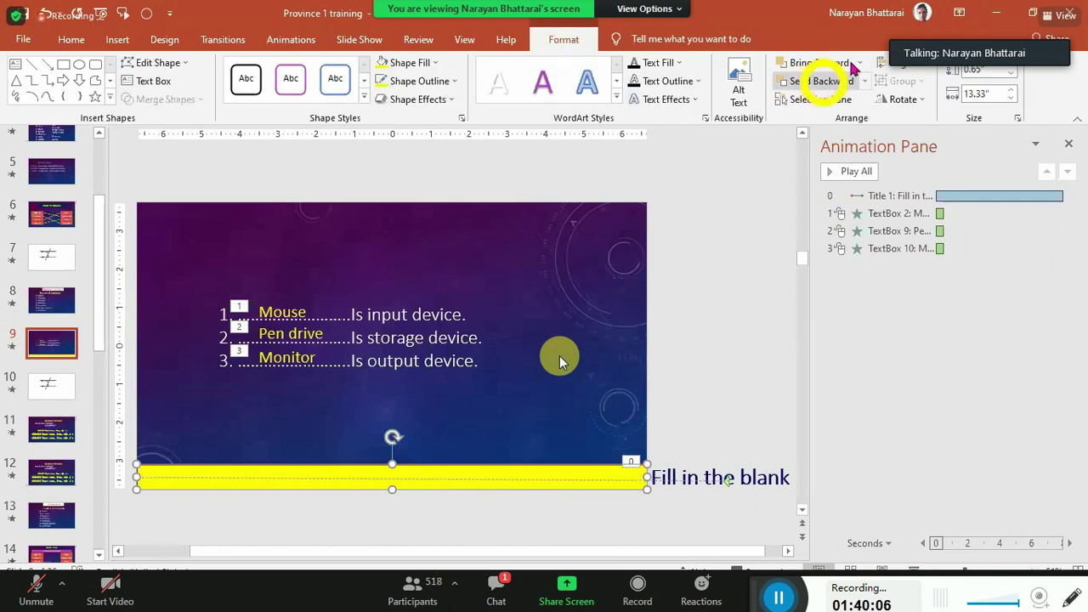
click(851, 66)
click(841, 310)
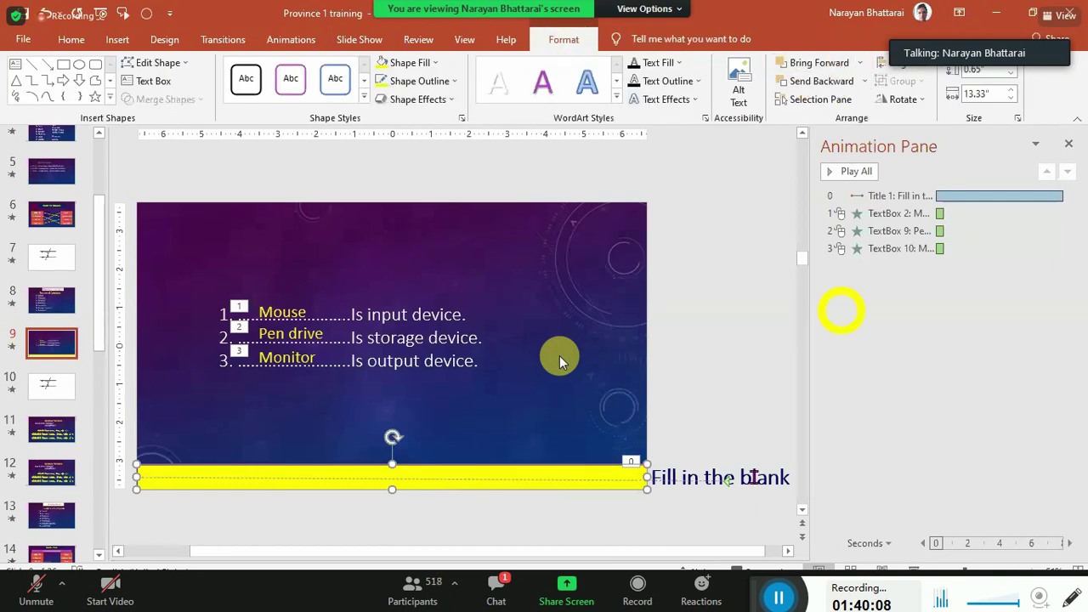
click(753, 477)
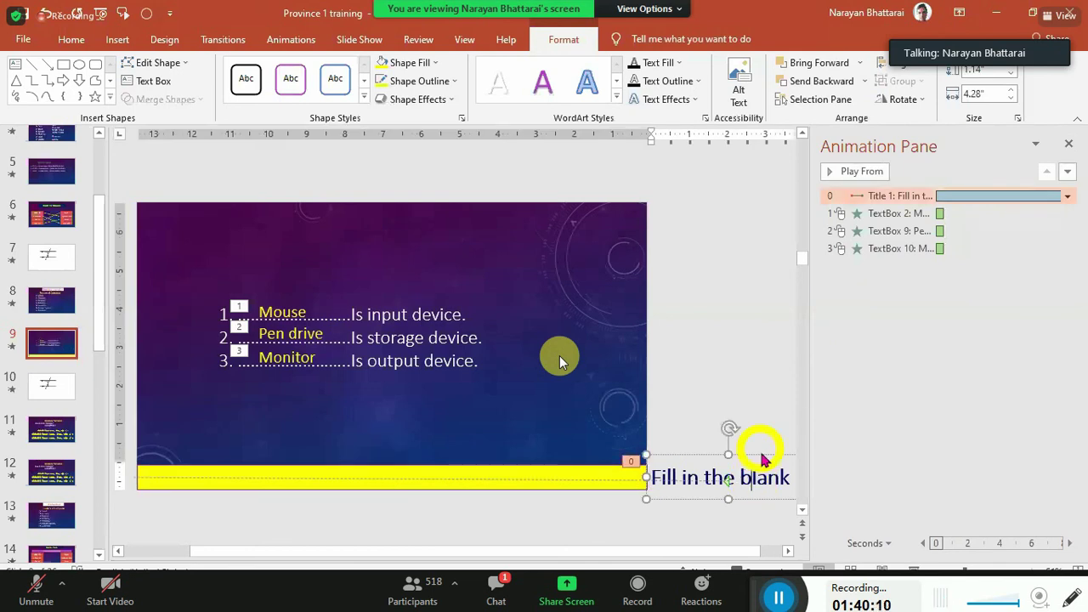
click(760, 453)
click(859, 62)
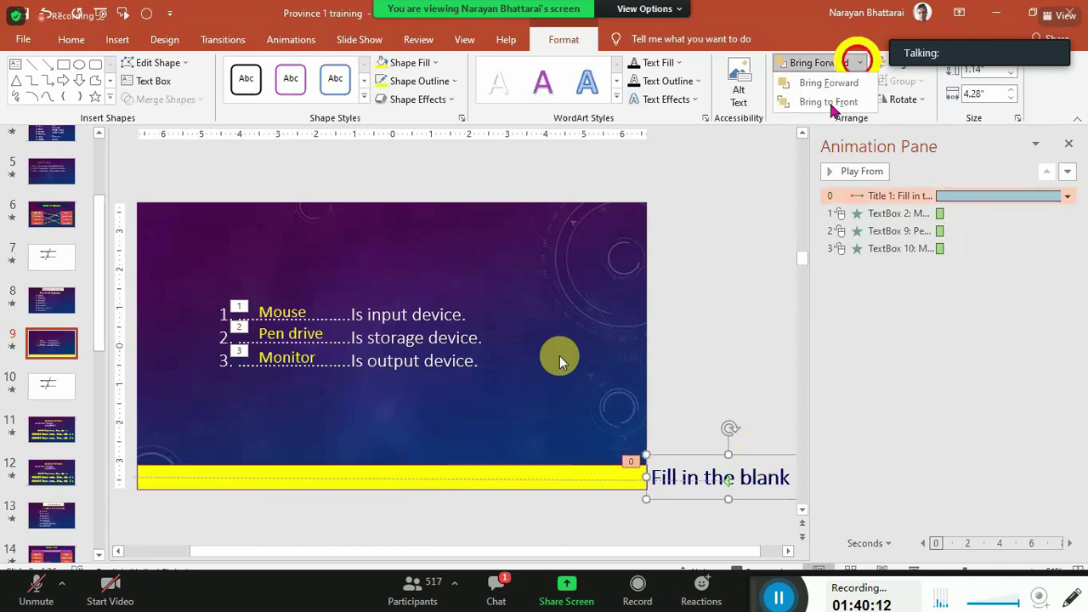
click(830, 103)
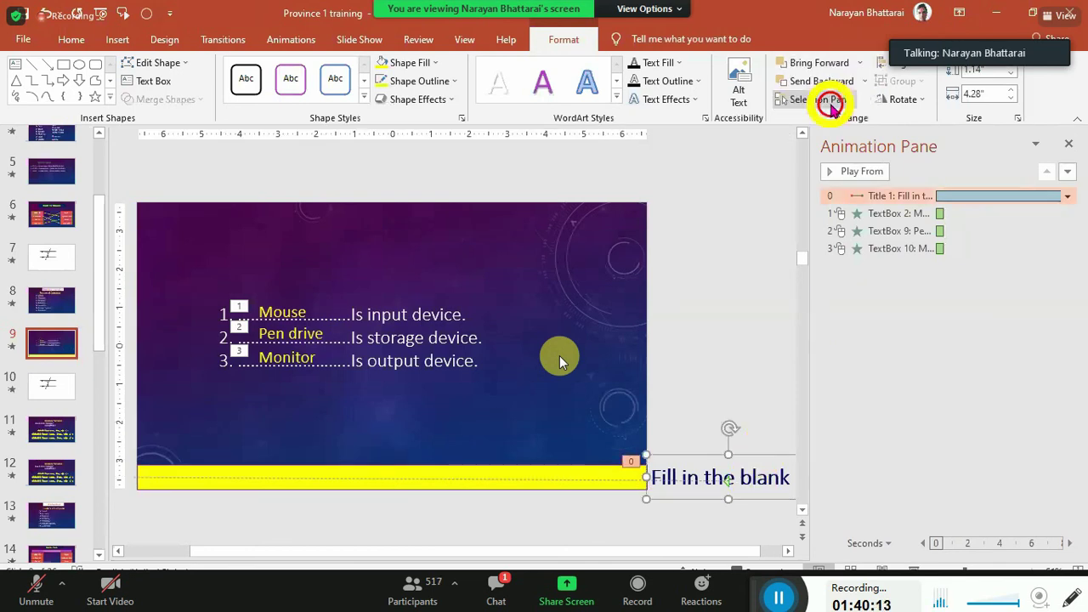
click(731, 449)
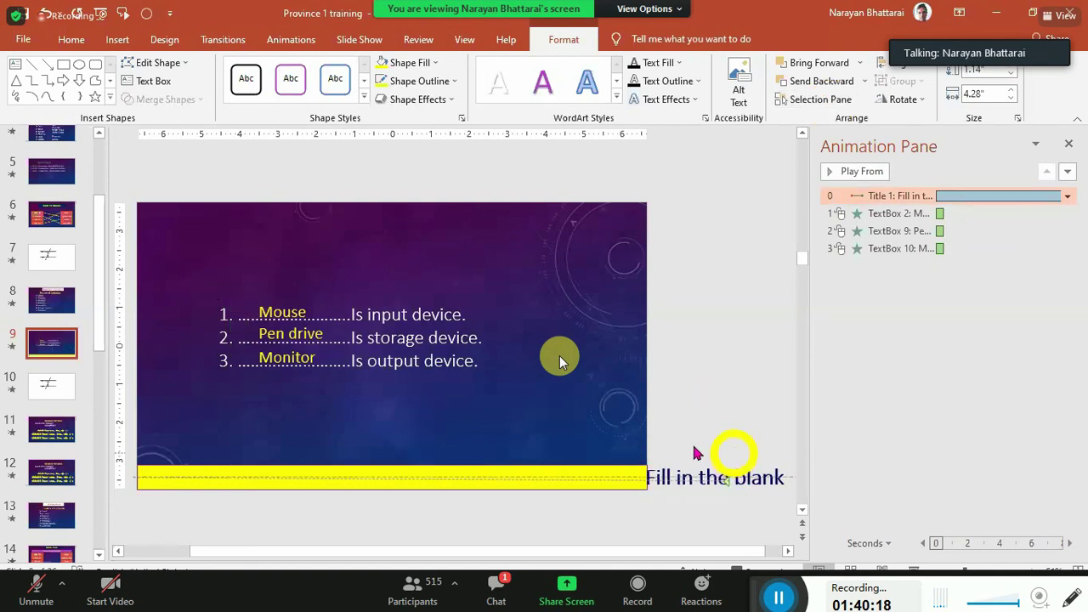
click(694, 453)
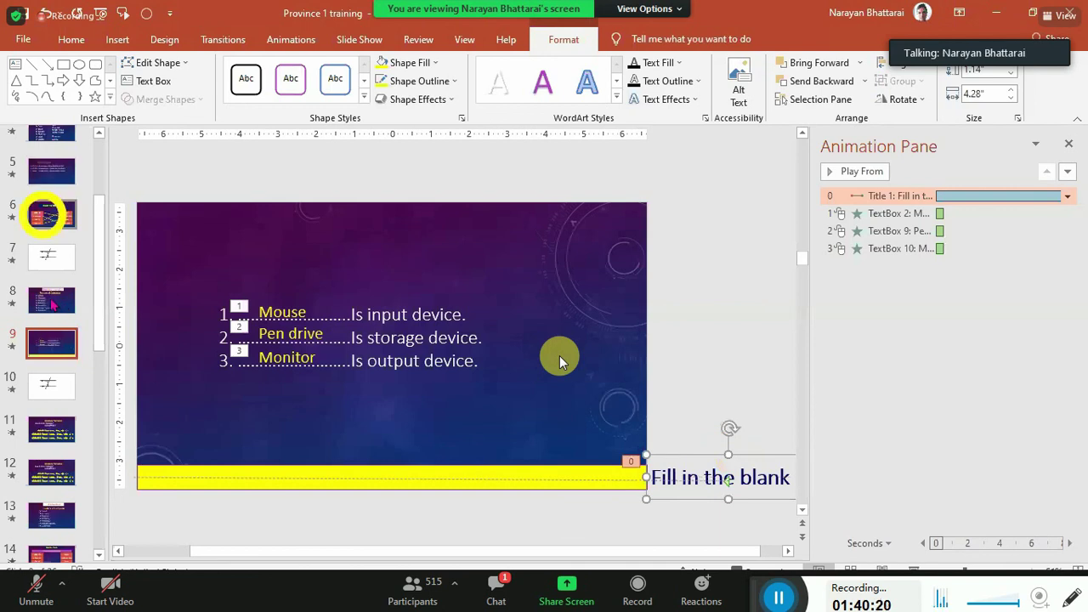
click(51, 298)
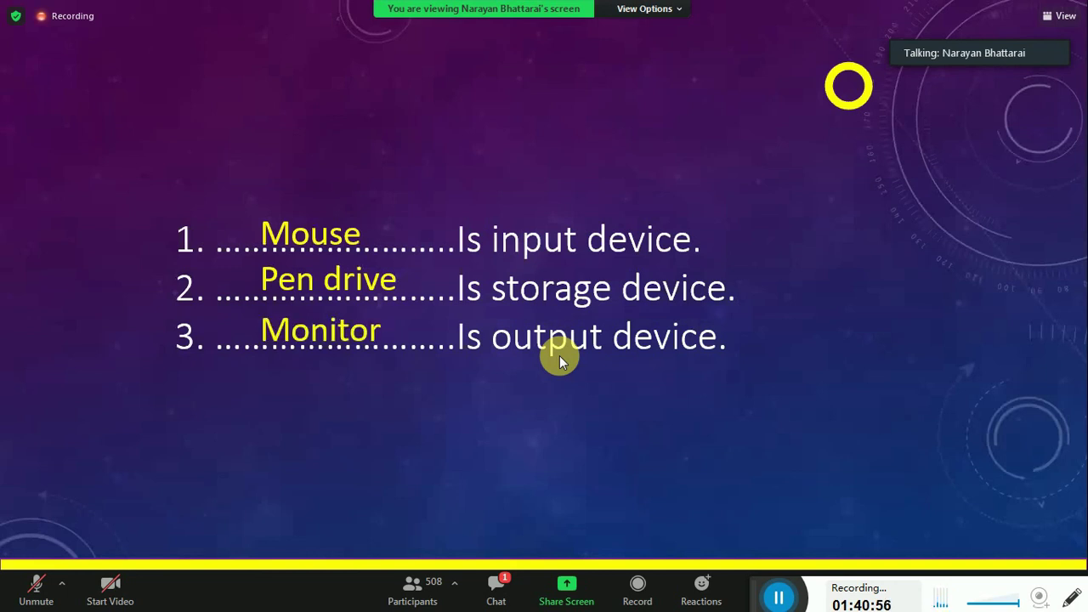
Review slide 3's five On Mouse Click animations on the paragraph and Entrance, Emphasis, Exit, Motion Path bullets
mouse_move(1012, 25)
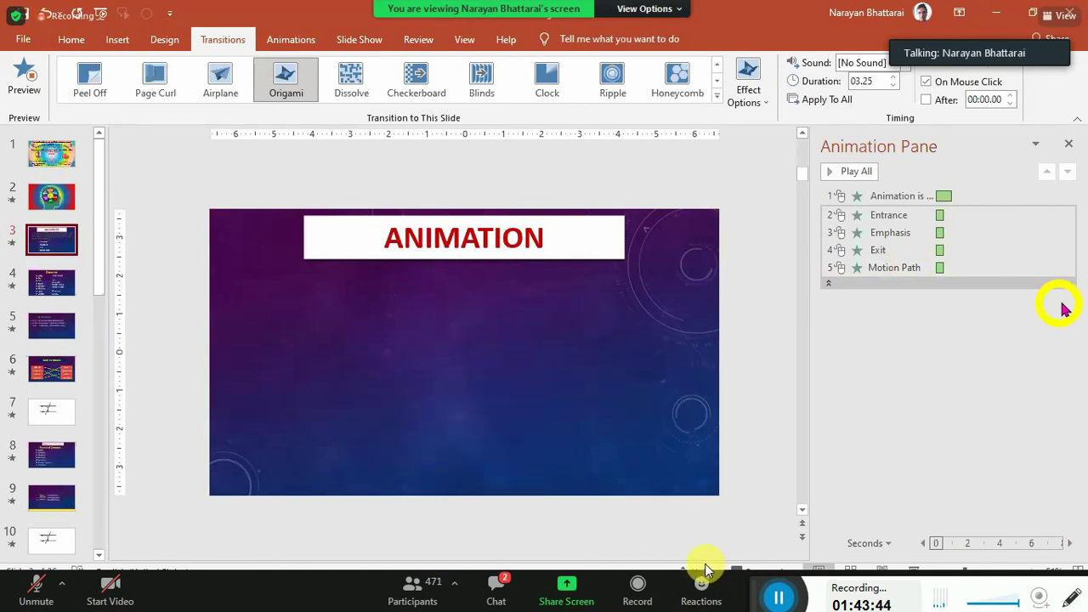
click(784, 600)
Search Online Pictures for 'curtain' and browse the Bing Creative Commons results
click(782, 466)
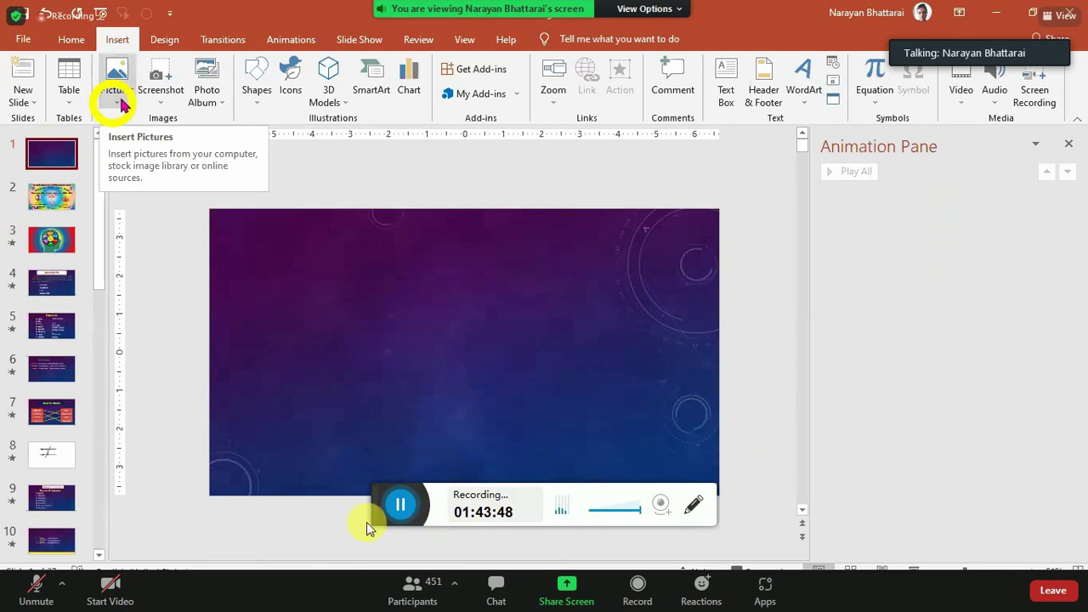
drag(371, 506, 707, 600)
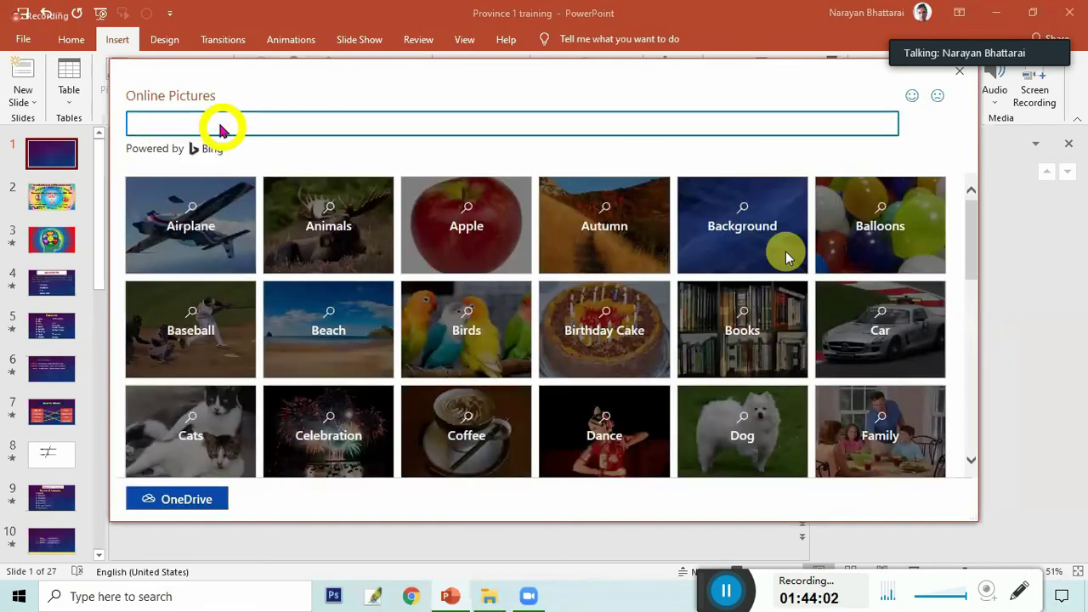
text(cu)
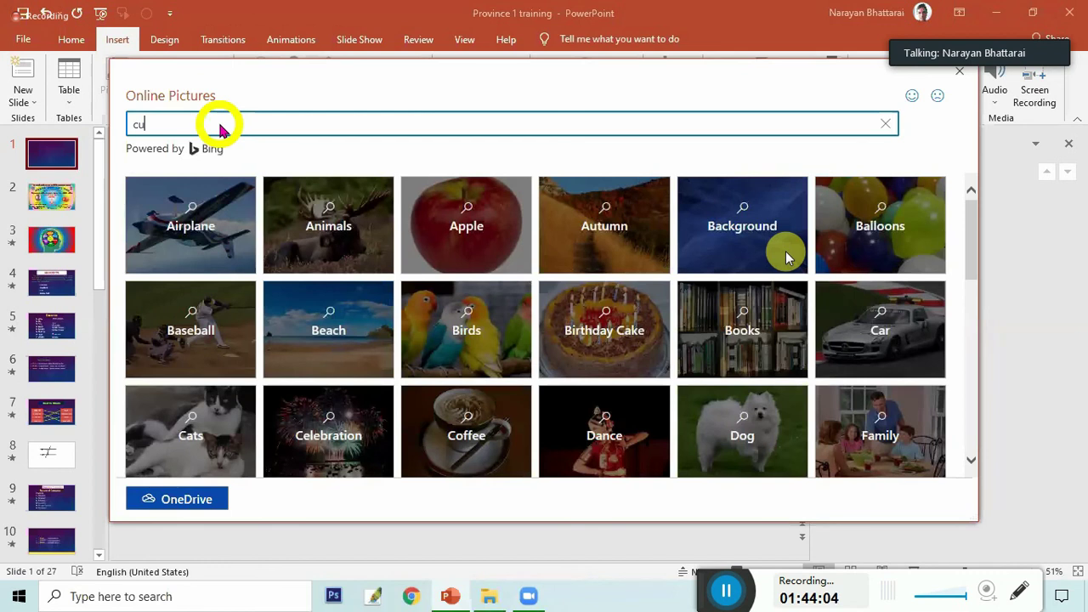
text(rtain)
key(Return)
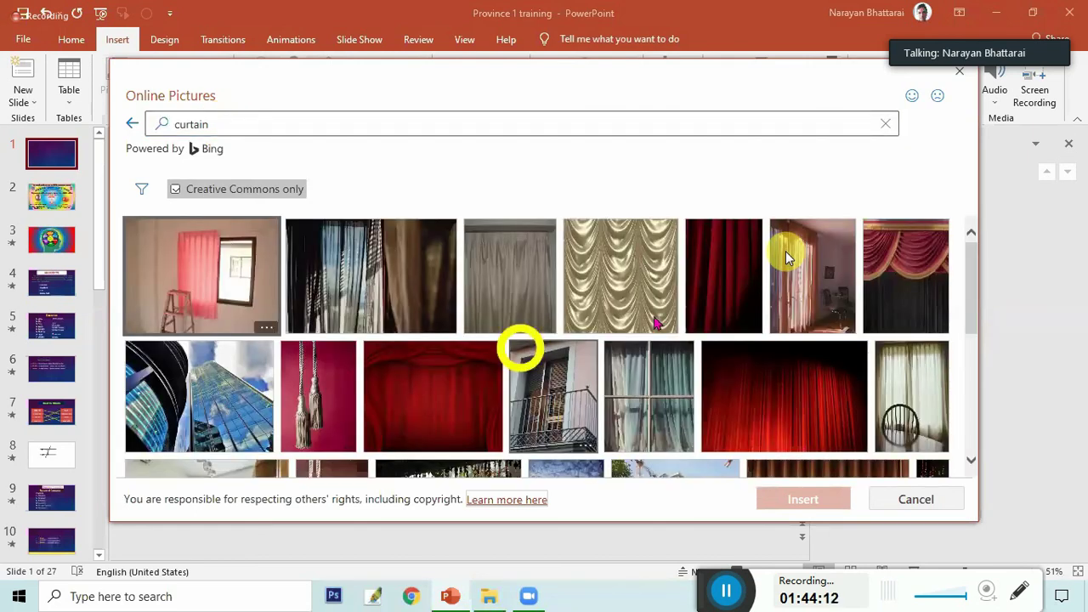
scroll(654, 322, down, 3)
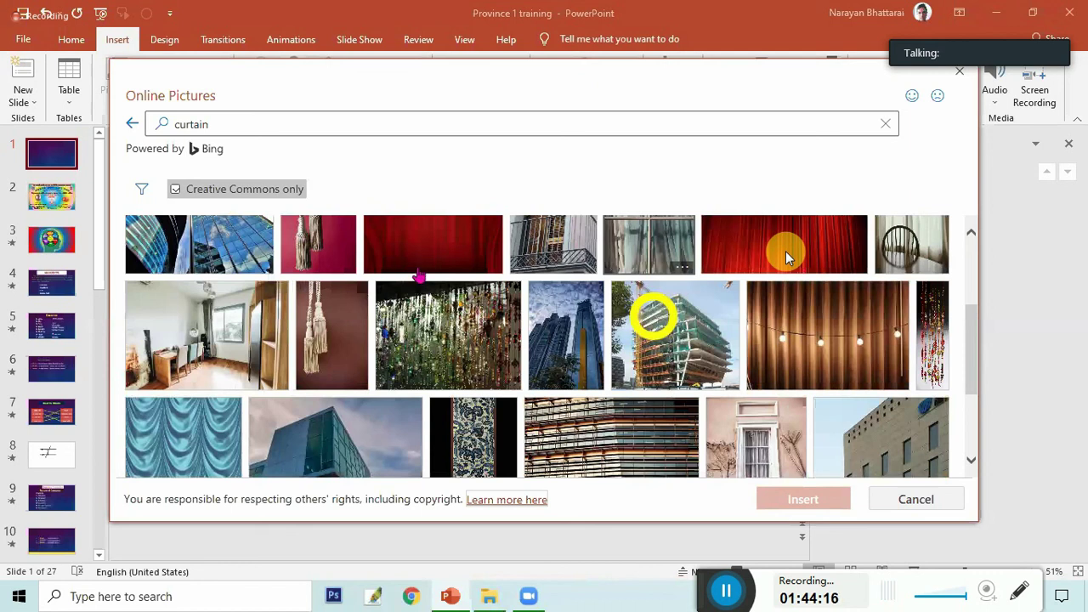
scroll(416, 274, down, 2)
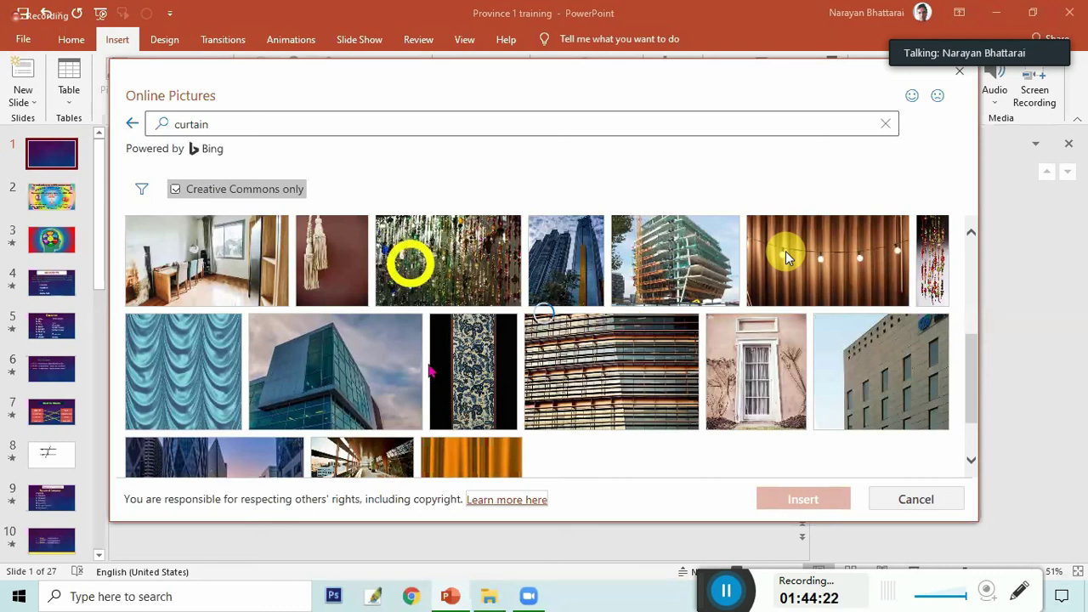
scroll(785, 255, up, 3)
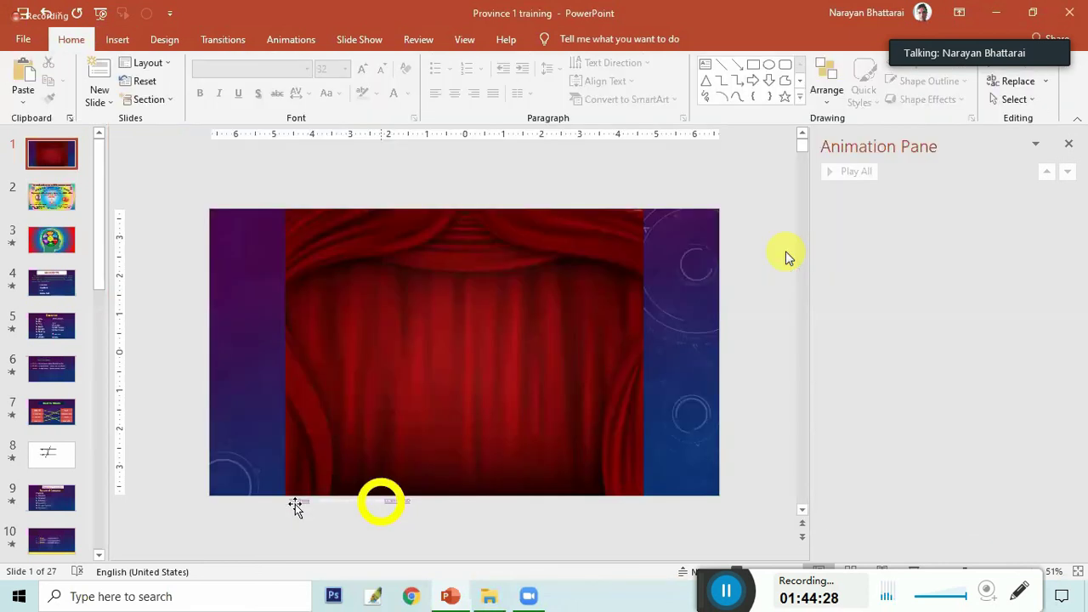
Insert the red curtain photo and stretch it edge to edge across slide 1
click(295, 504)
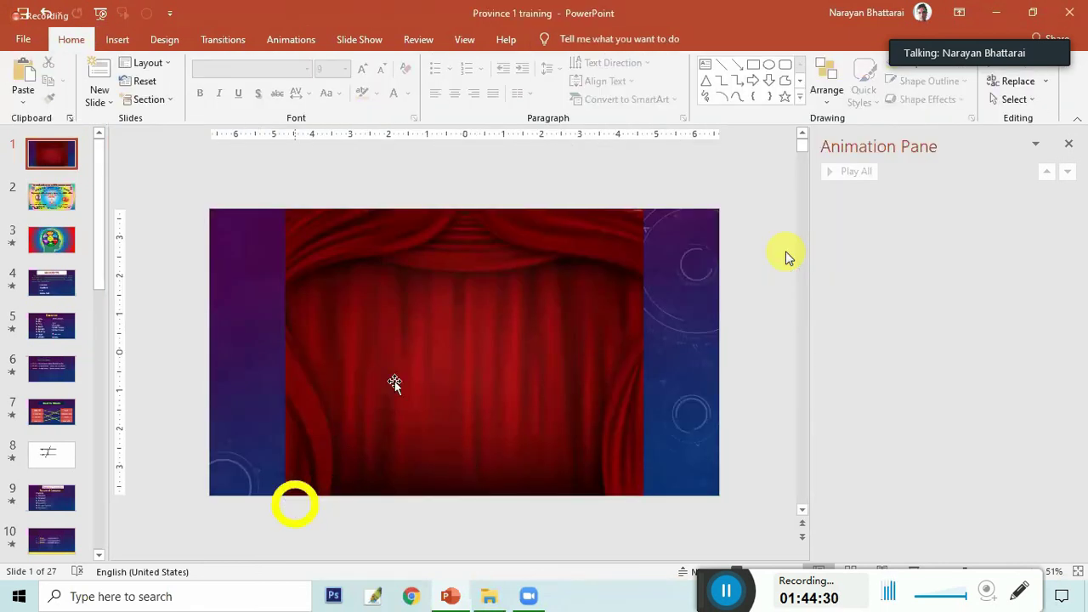
click(290, 359)
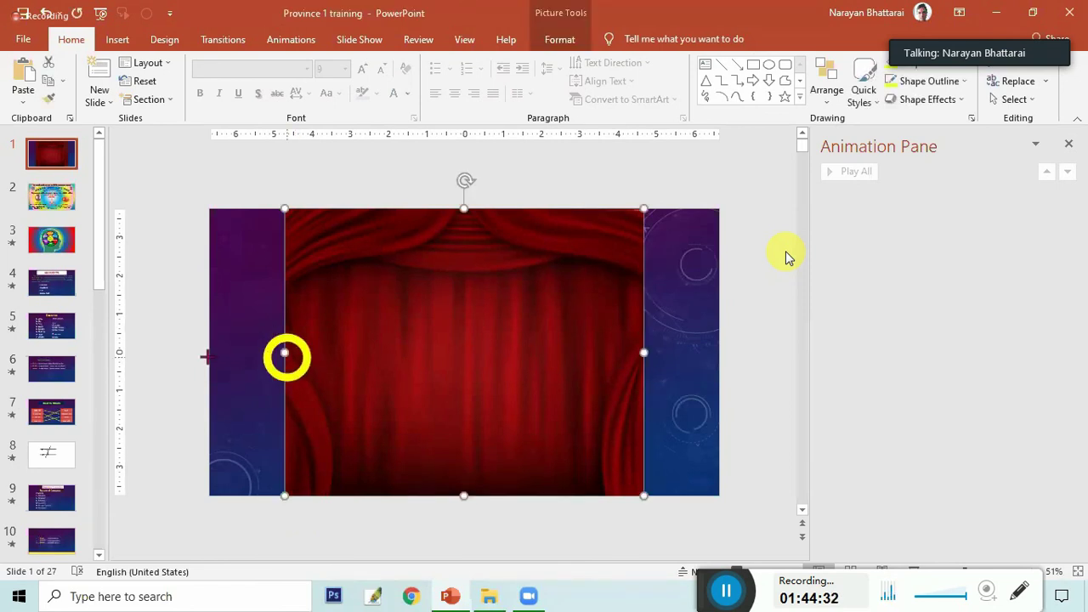
drag(205, 357, 209, 354)
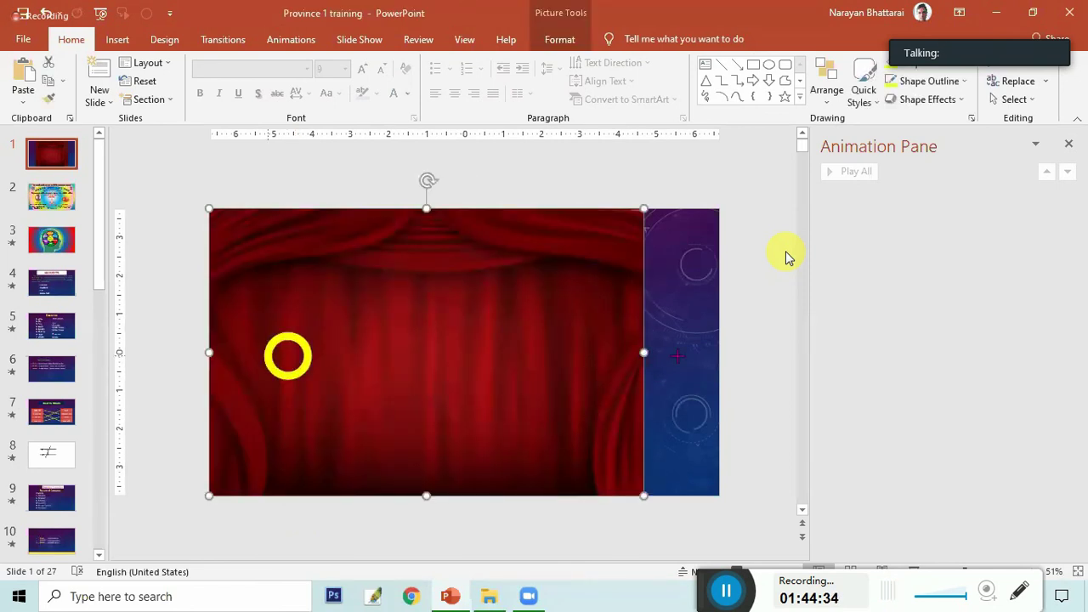
drag(644, 352, 719, 361)
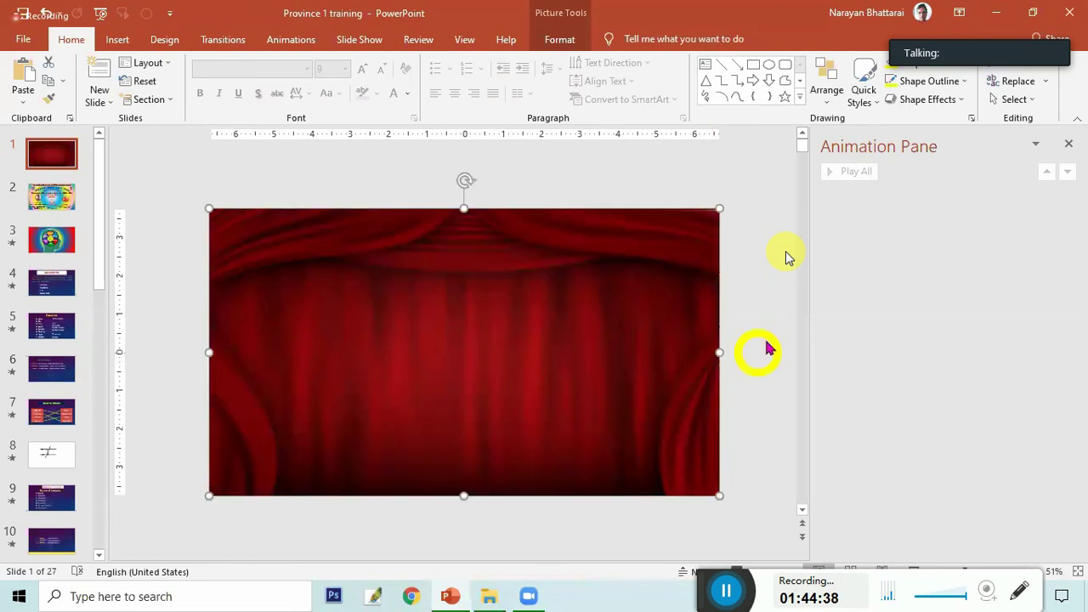
click(768, 337)
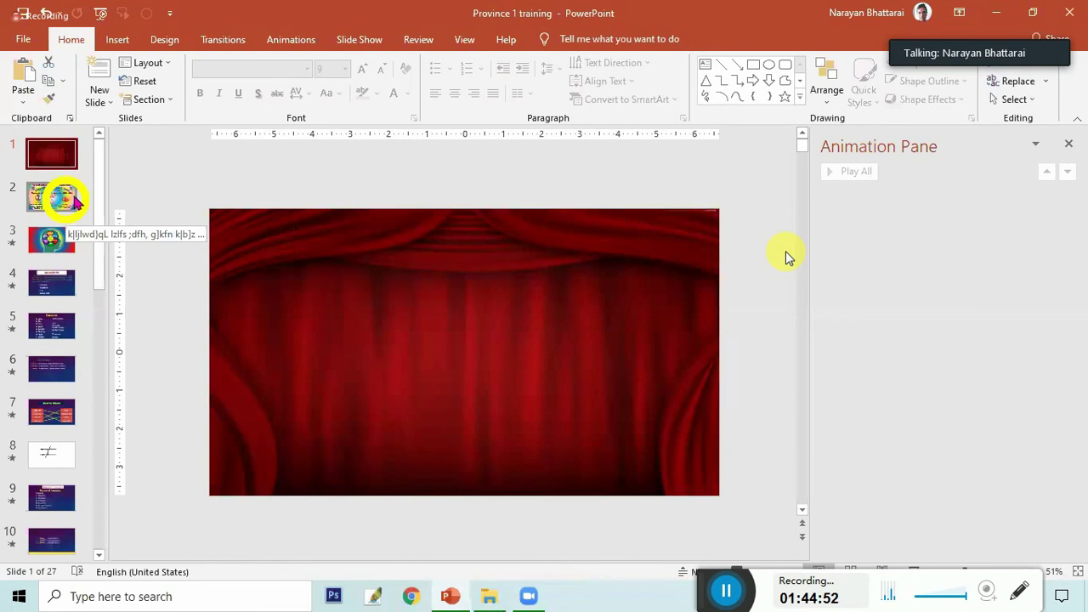
Apply the Curtains transition to slide 2 from the full transitions gallery
click(75, 201)
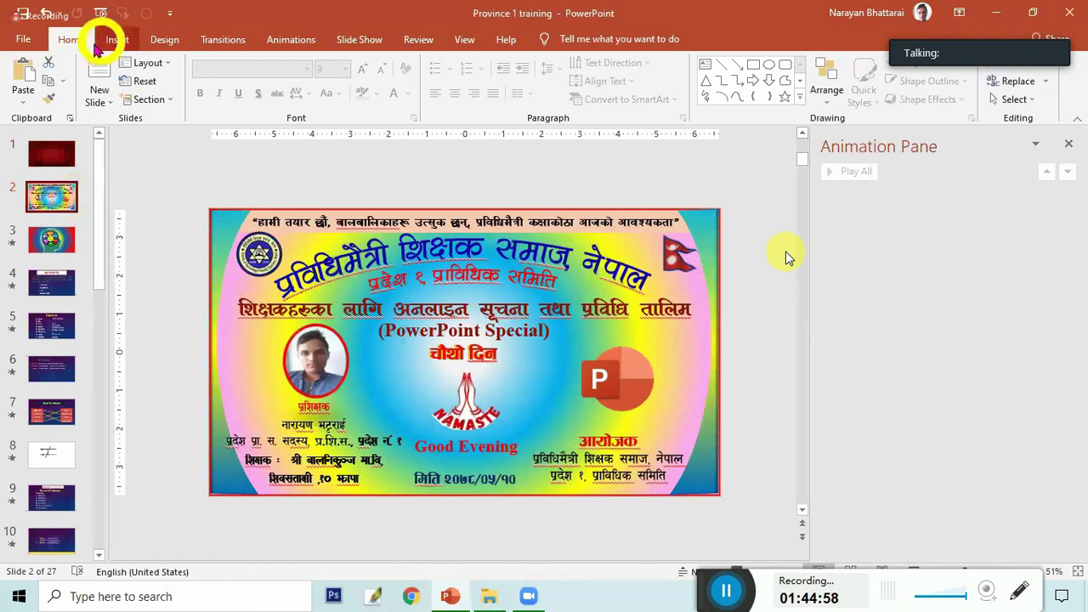
key(ctrl+alt+shift)
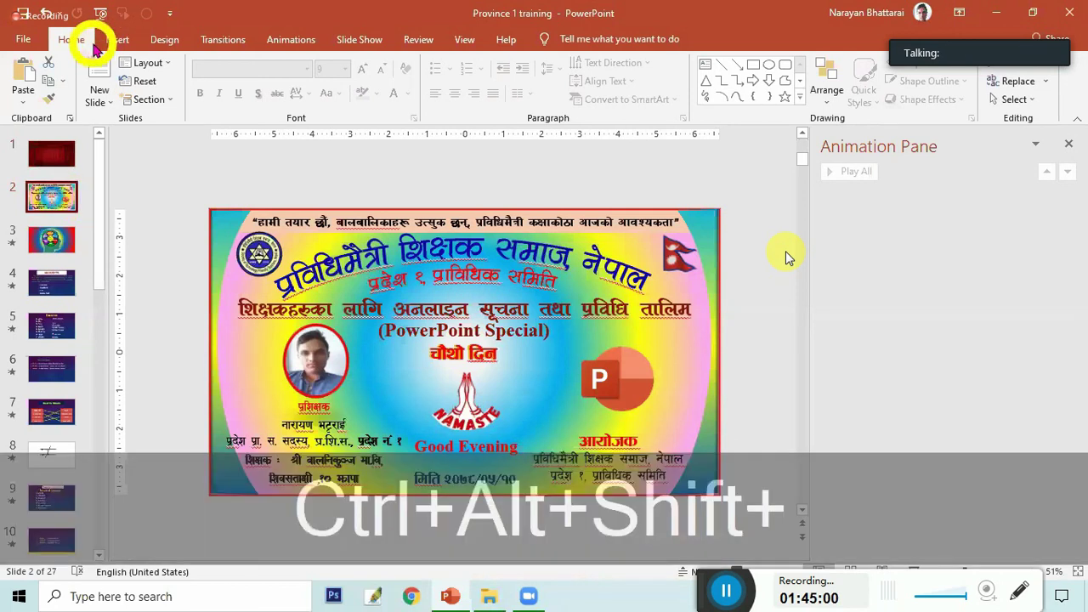
click(222, 43)
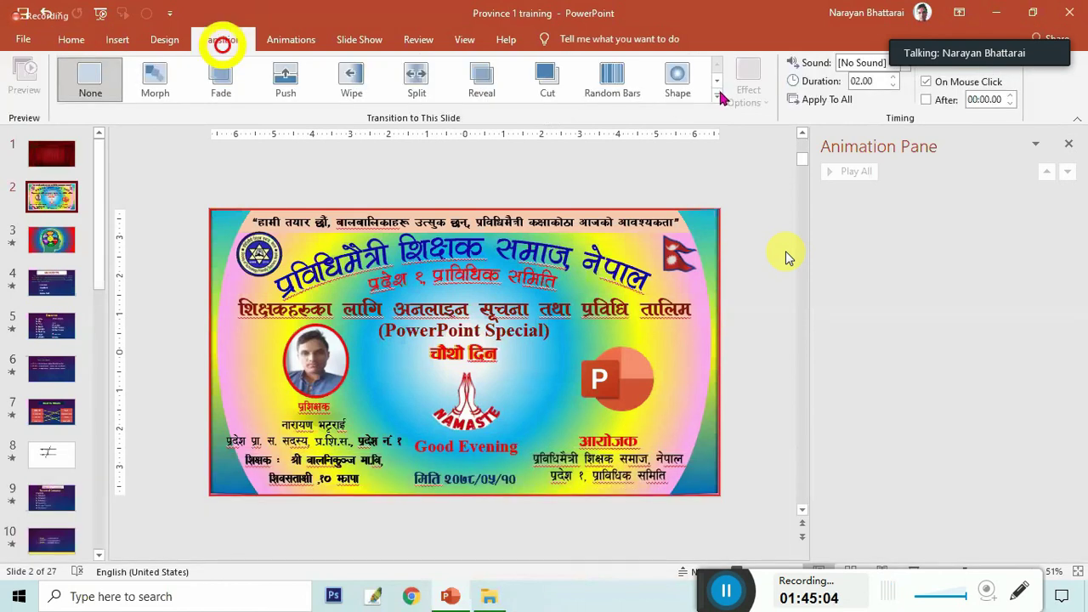
click(716, 96)
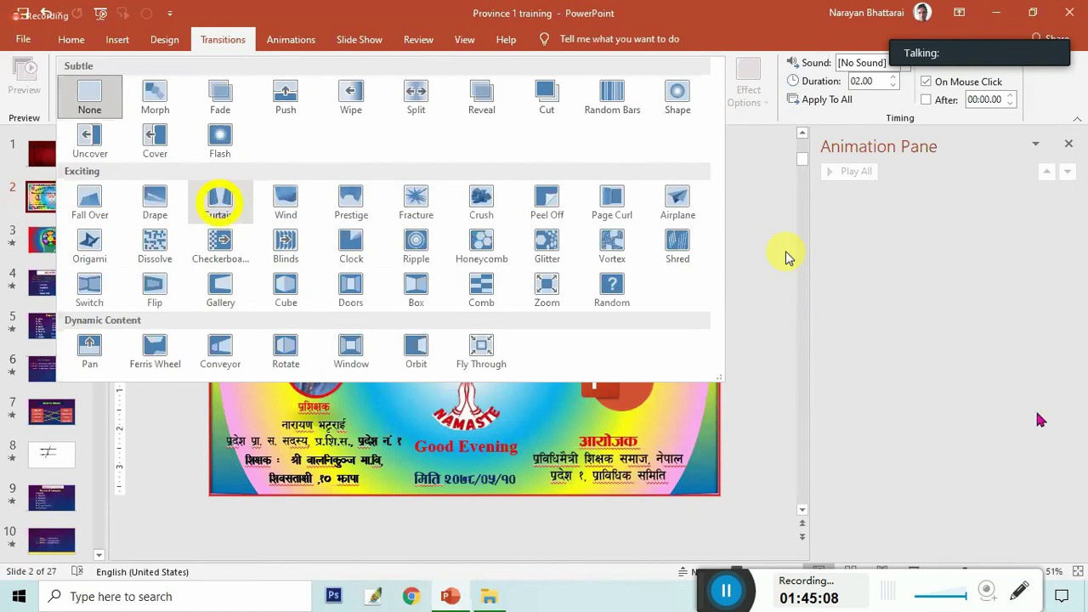
click(219, 200)
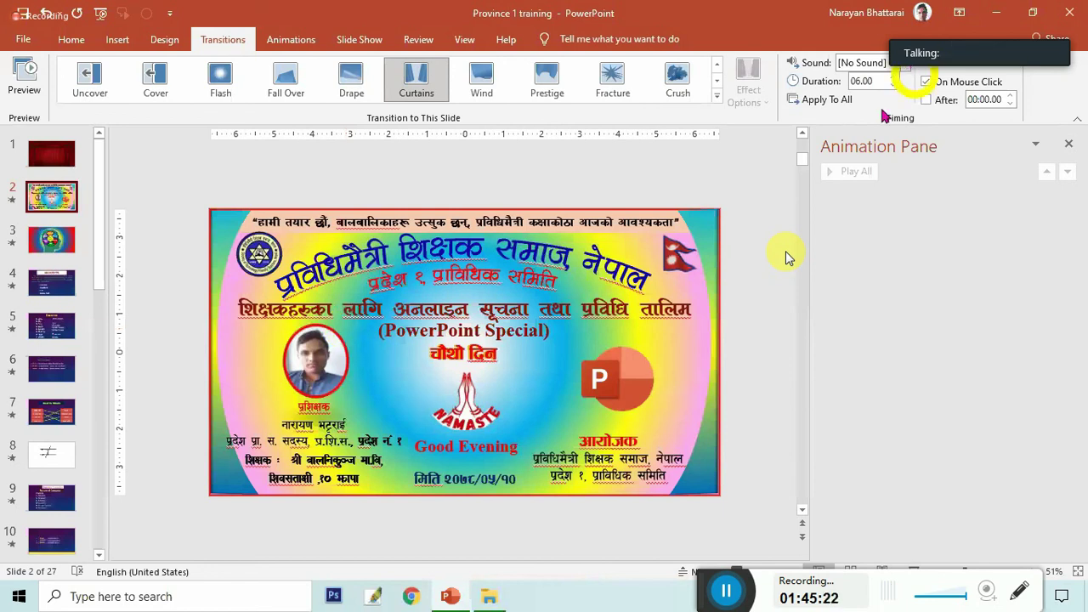
Set slide 2's transition sound to Applause, then start the slide show from slide 1
click(905, 62)
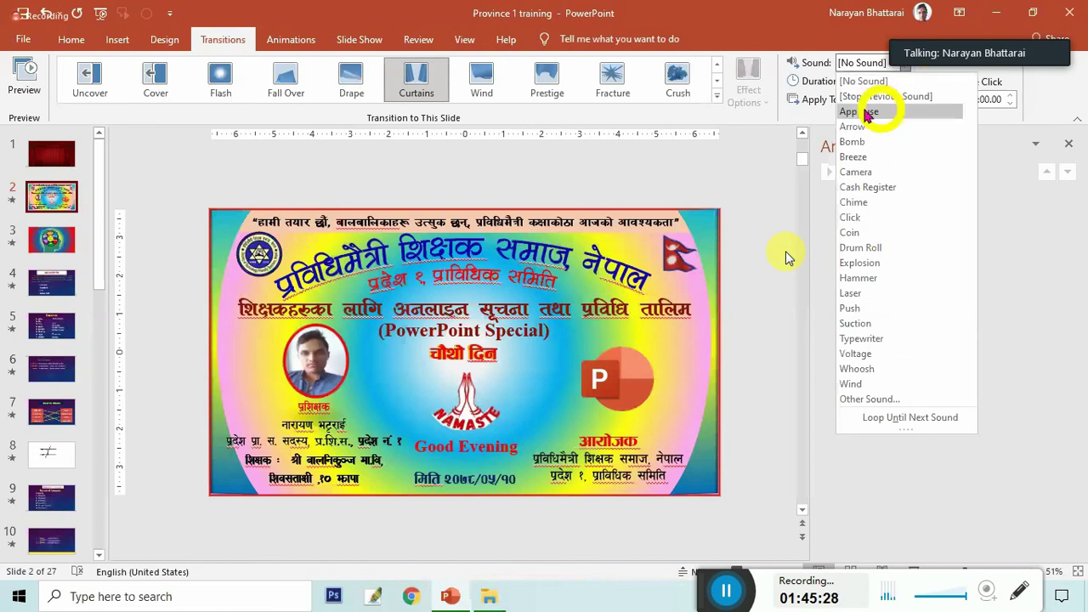
click(884, 336)
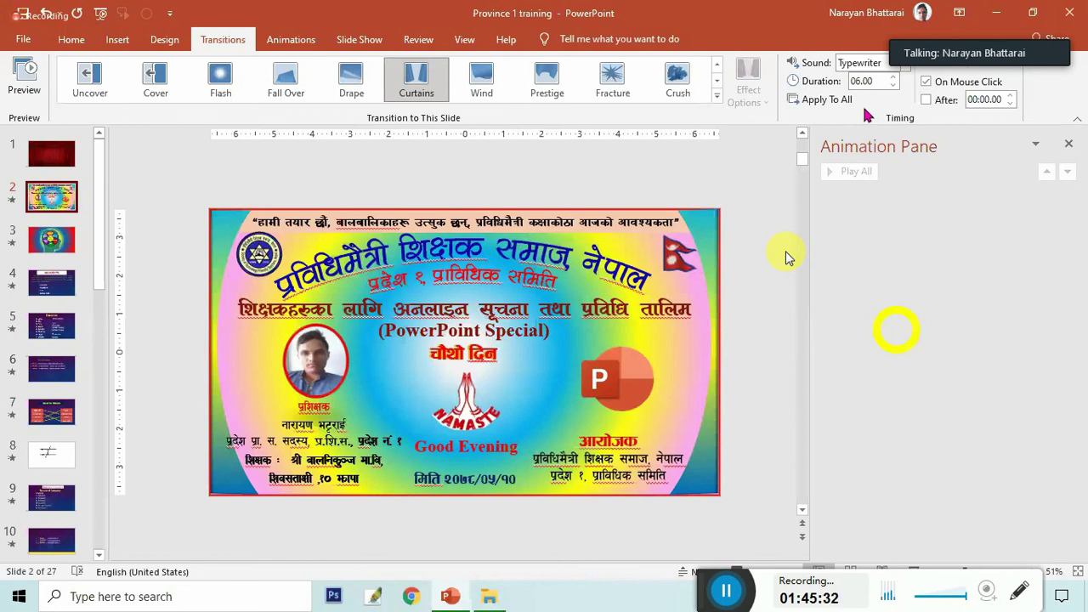
click(899, 66)
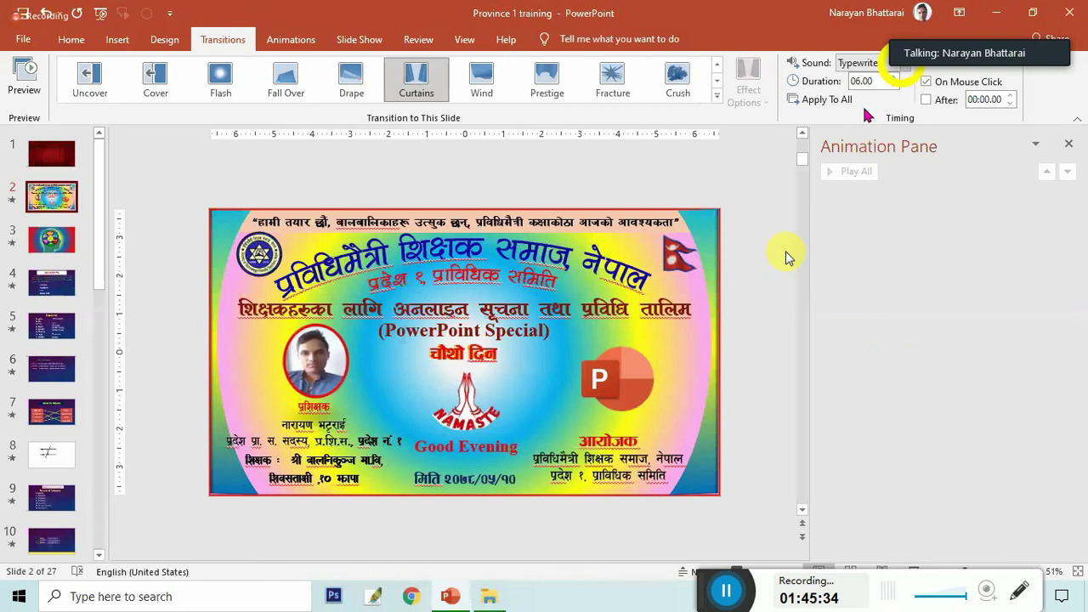
click(900, 66)
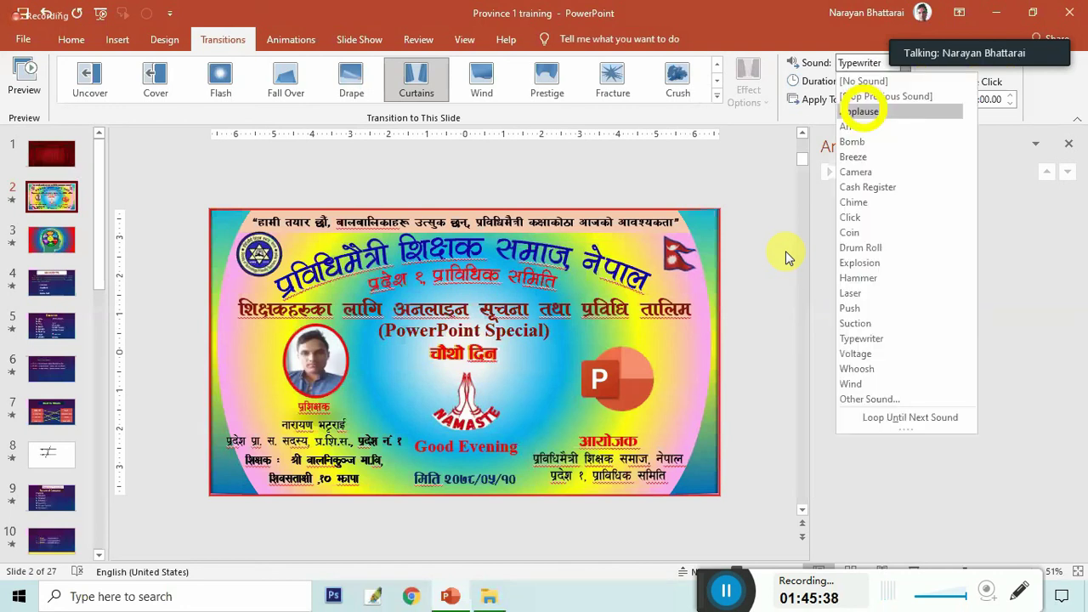
click(860, 111)
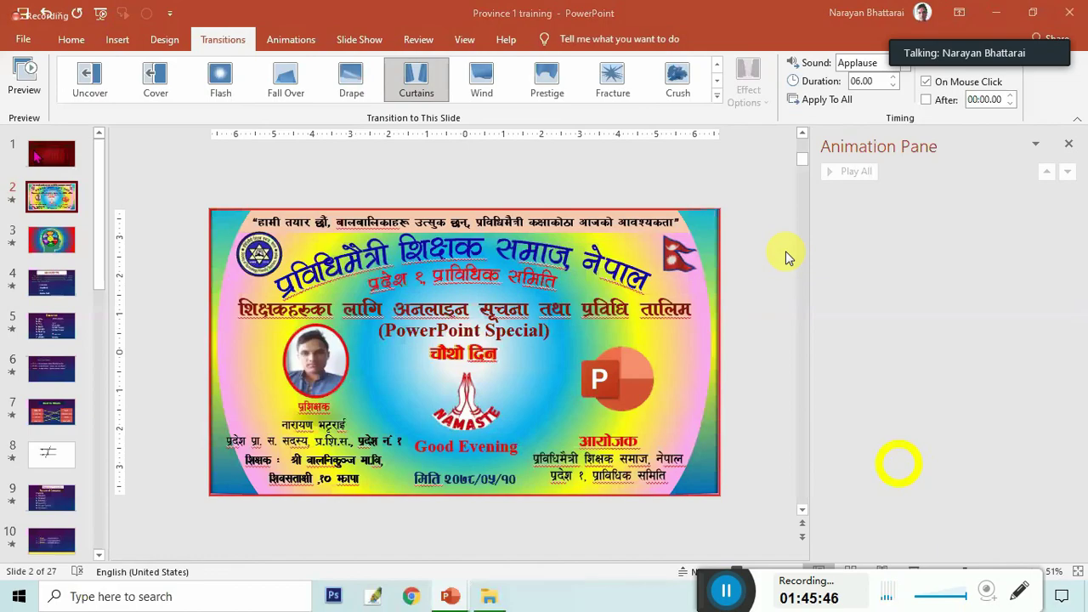
click(37, 157)
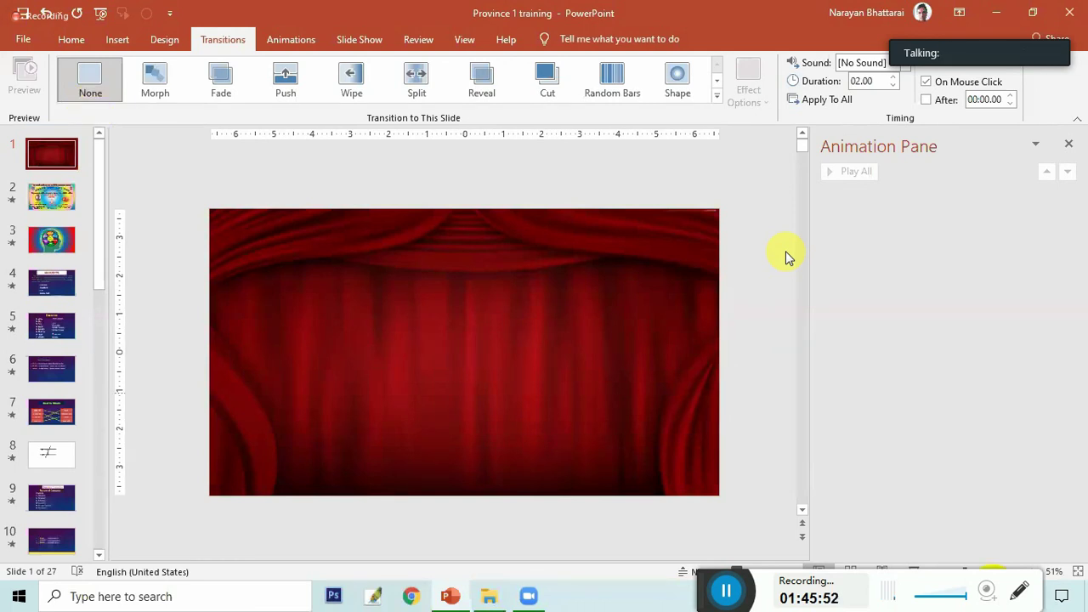
key(F5)
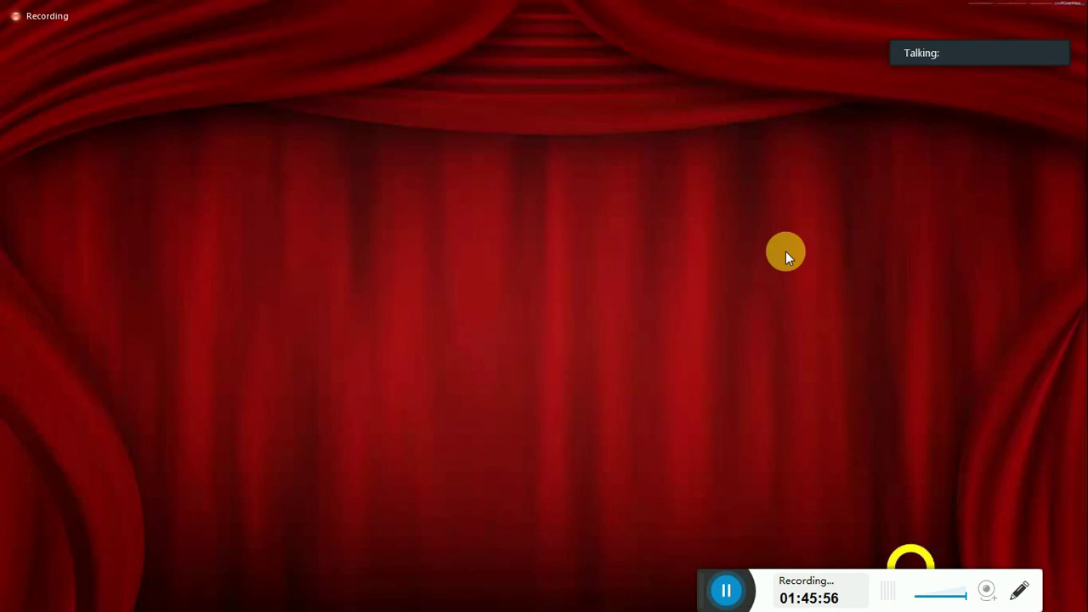
Advance the show to slide 2 to watch the Curtains transition, then exit to editing
click(786, 256)
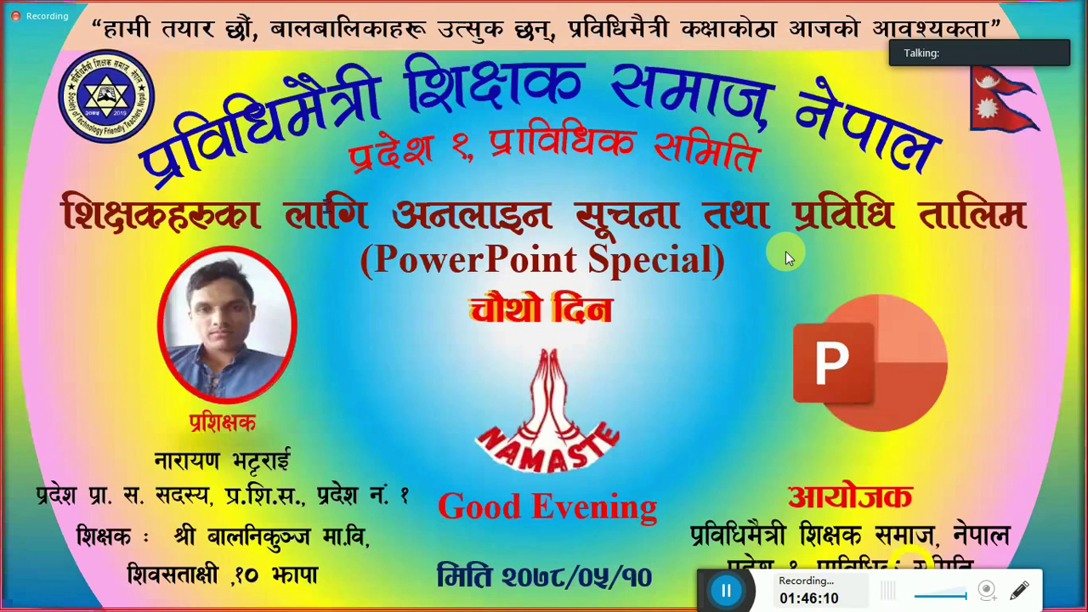
key(Escape)
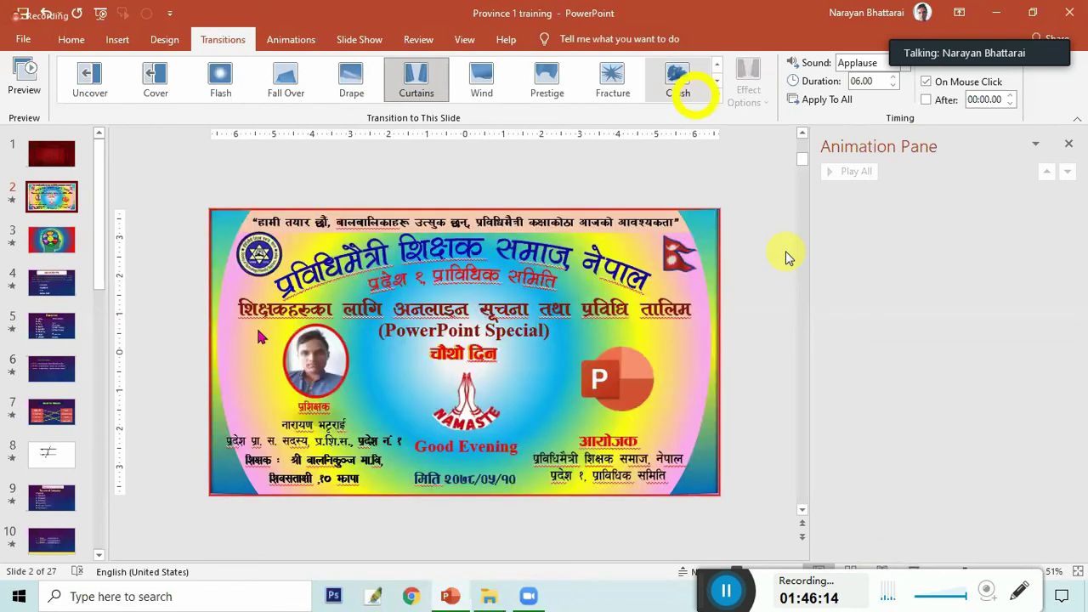
click(714, 95)
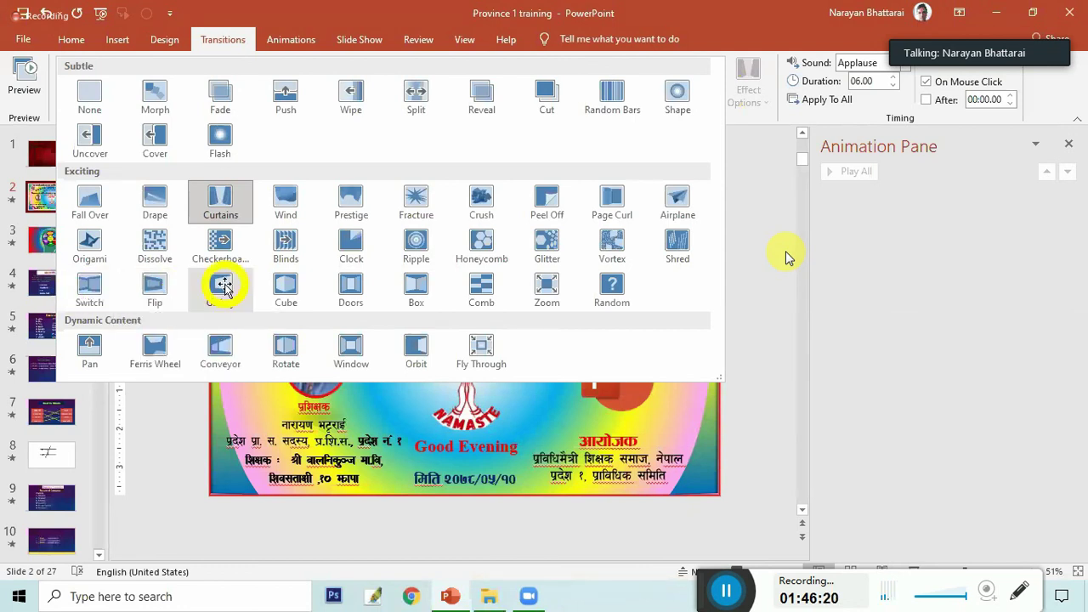
Try Gallery, then switch slide 2's transition to Doors, leaving its direction unchanged
click(223, 286)
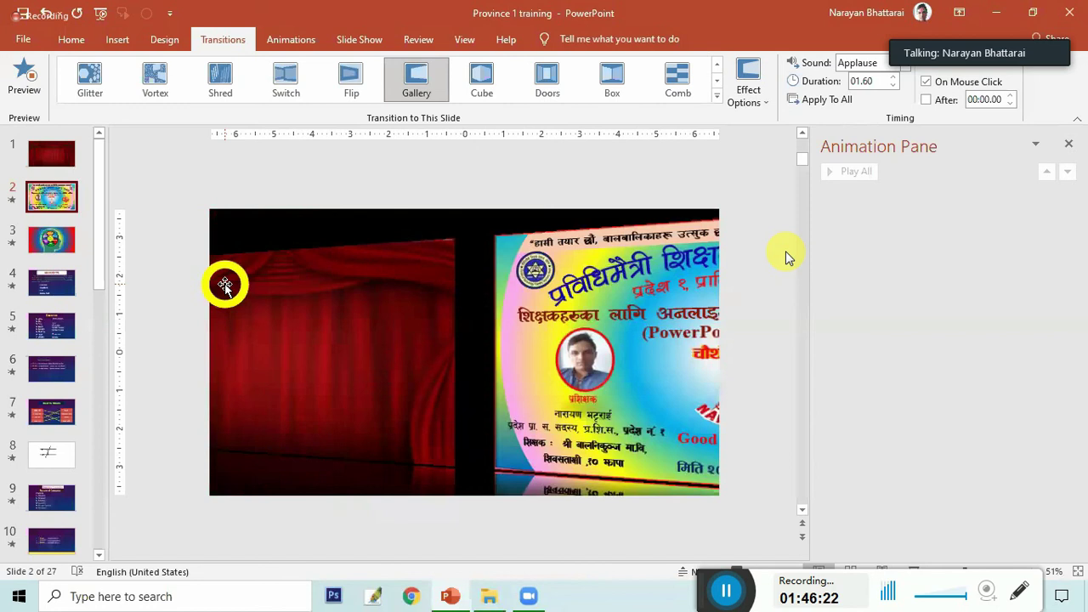
click(522, 91)
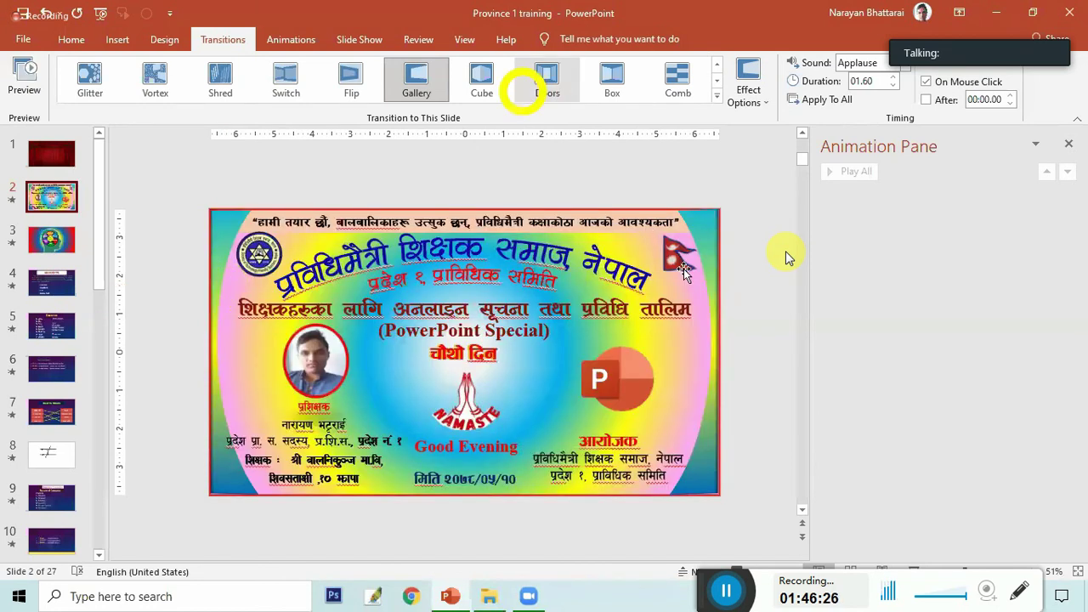
click(623, 100)
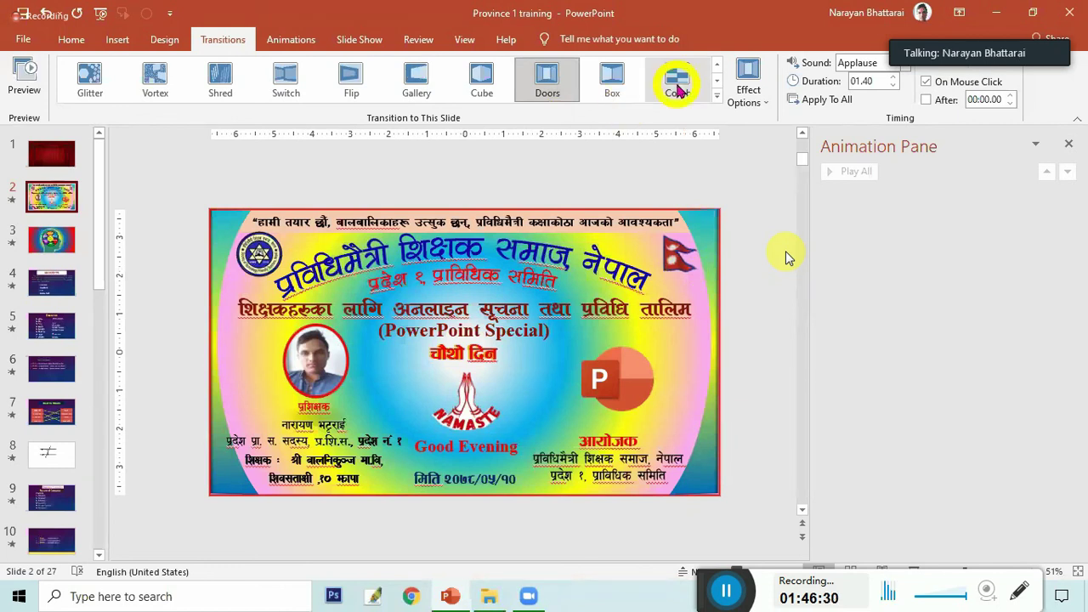
click(750, 92)
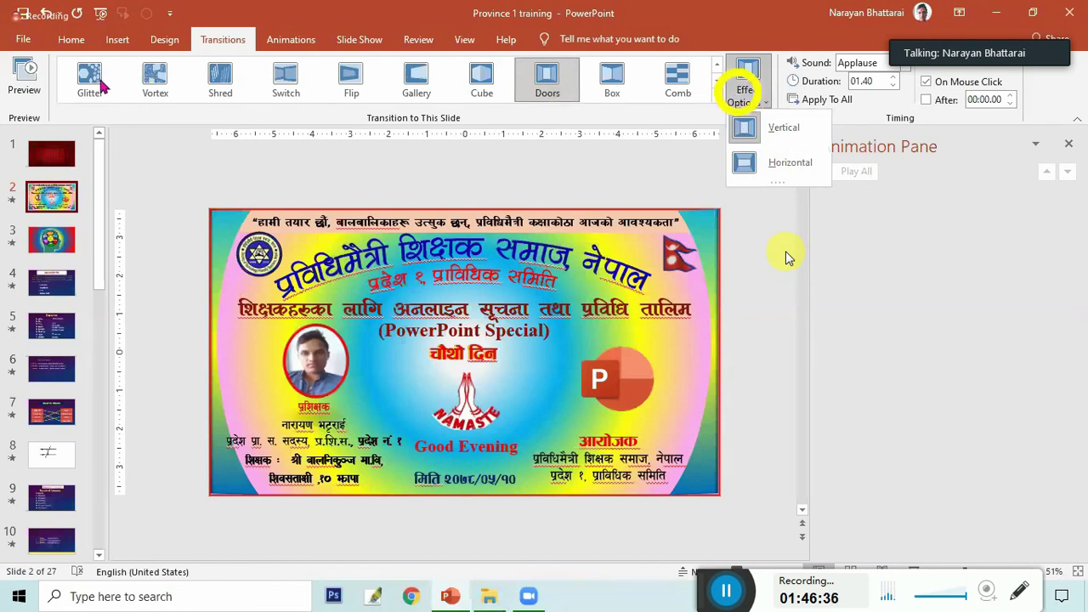
click(852, 230)
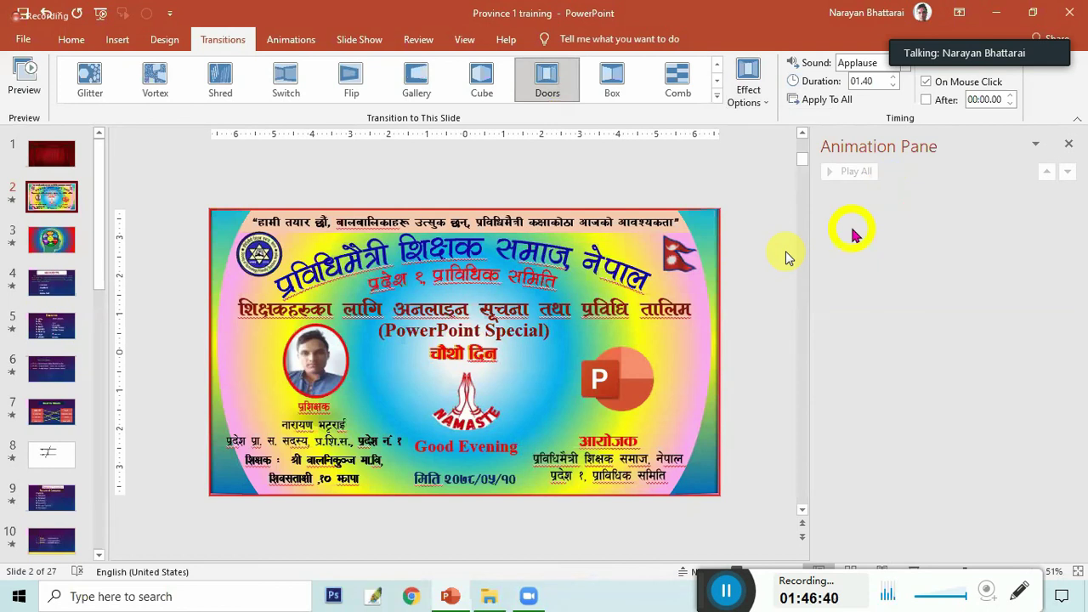